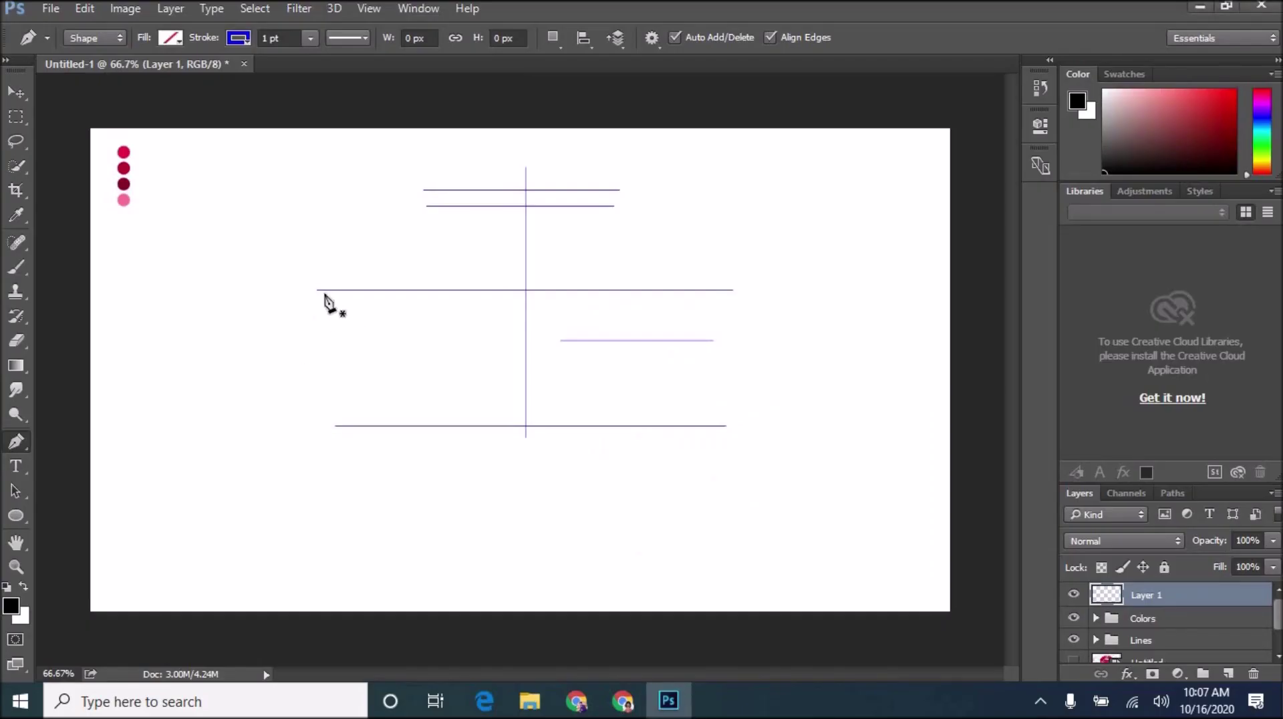
# - Trace the upper lip from the left corner through a sharp cupid's-bow dip to the right corner
pyautogui.click(317, 291)
pyautogui.moveTo(518, 205); pyautogui.dragTo(584, 265)
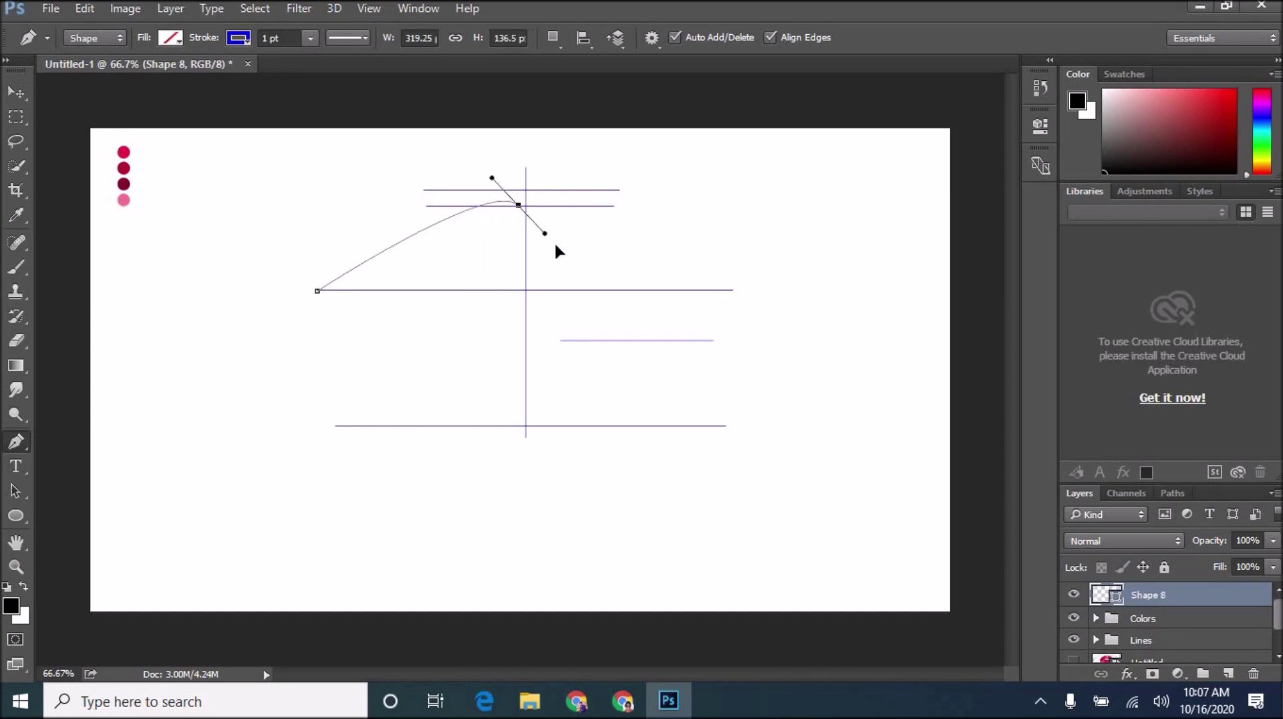
pyautogui.keyDown('alt'); pyautogui.click(519, 206); pyautogui.keyUp('alt')
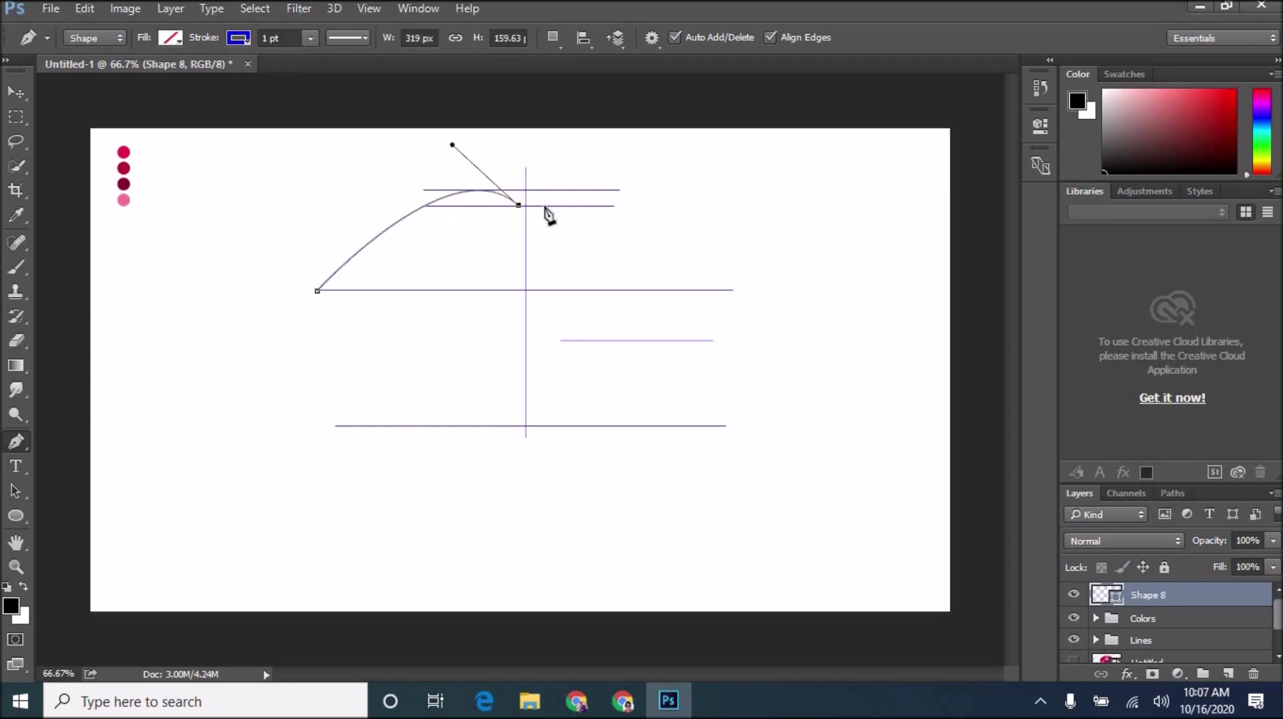
pyautogui.click(534, 205)
pyautogui.moveTo(734, 290); pyautogui.dragTo(845, 441)
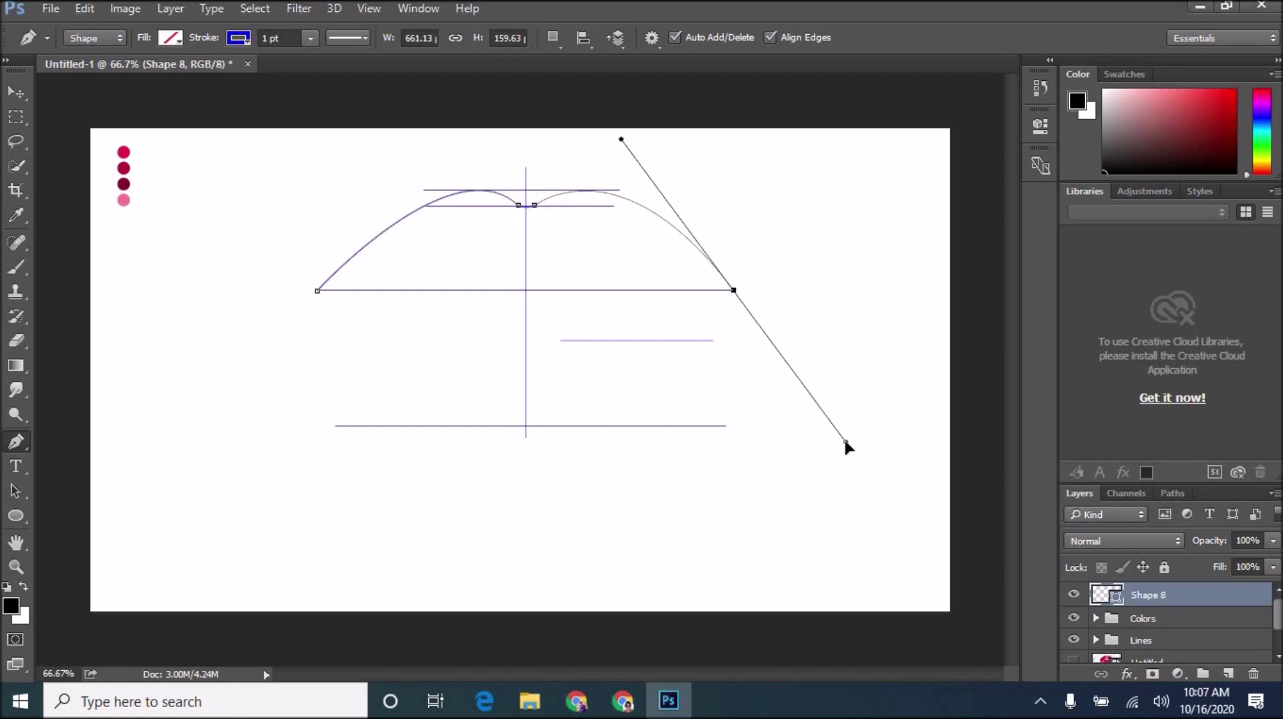
pyautogui.keyDown('alt'); pyautogui.click(733, 289); pyautogui.keyUp('alt')
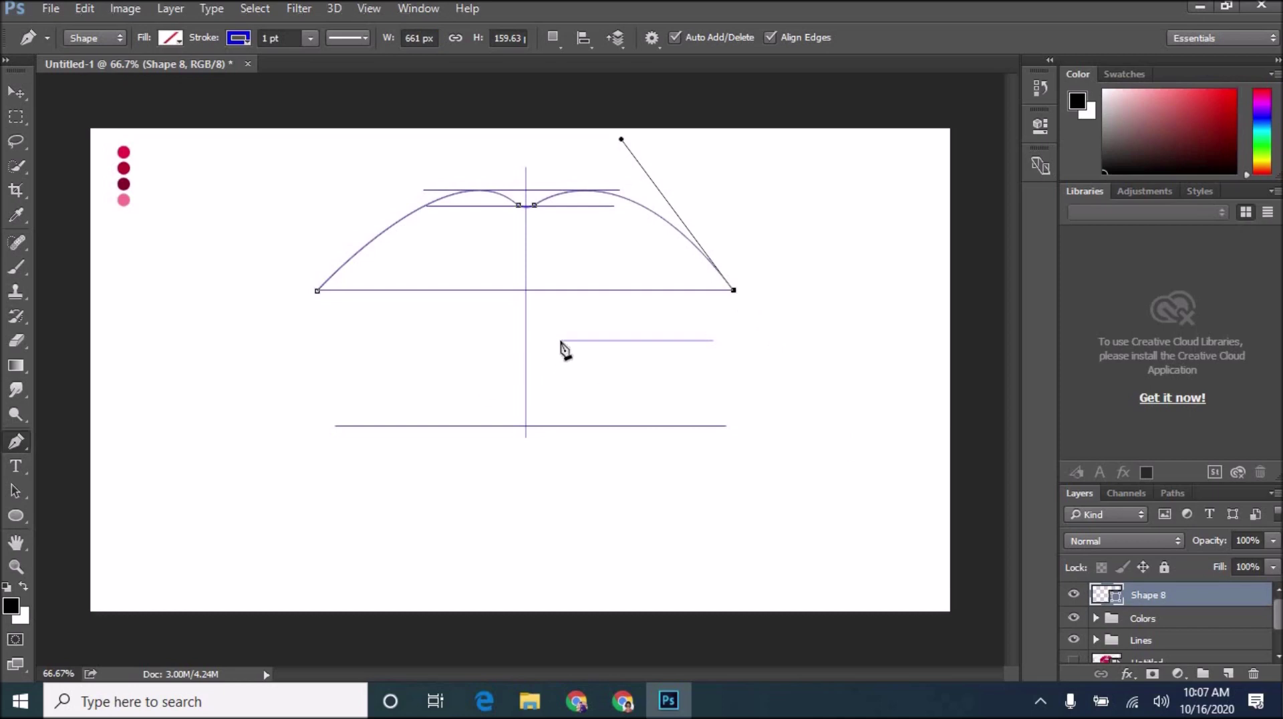
# - Curve the lower lip inward to a sharp bitten point and close the outline at the left corner
pyautogui.moveTo(561, 341); pyautogui.dragTo(373, 328)
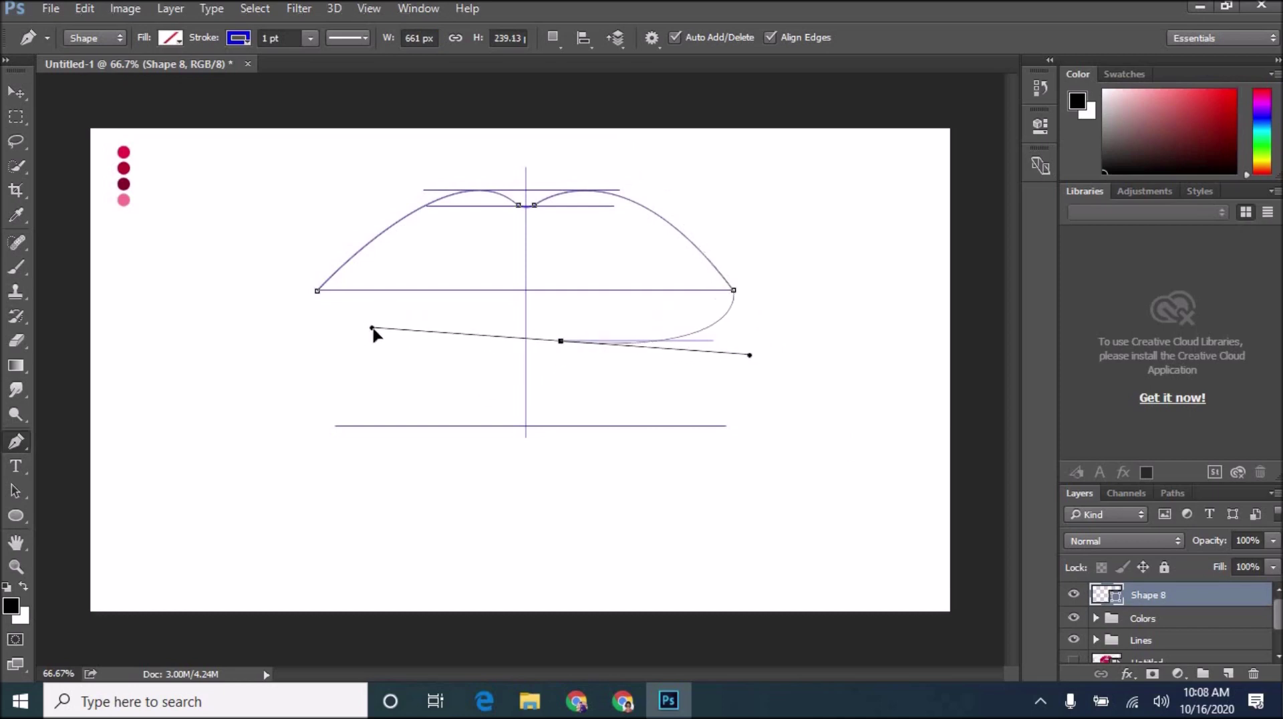
pyautogui.moveTo(372, 328); pyautogui.dragTo(369, 325)
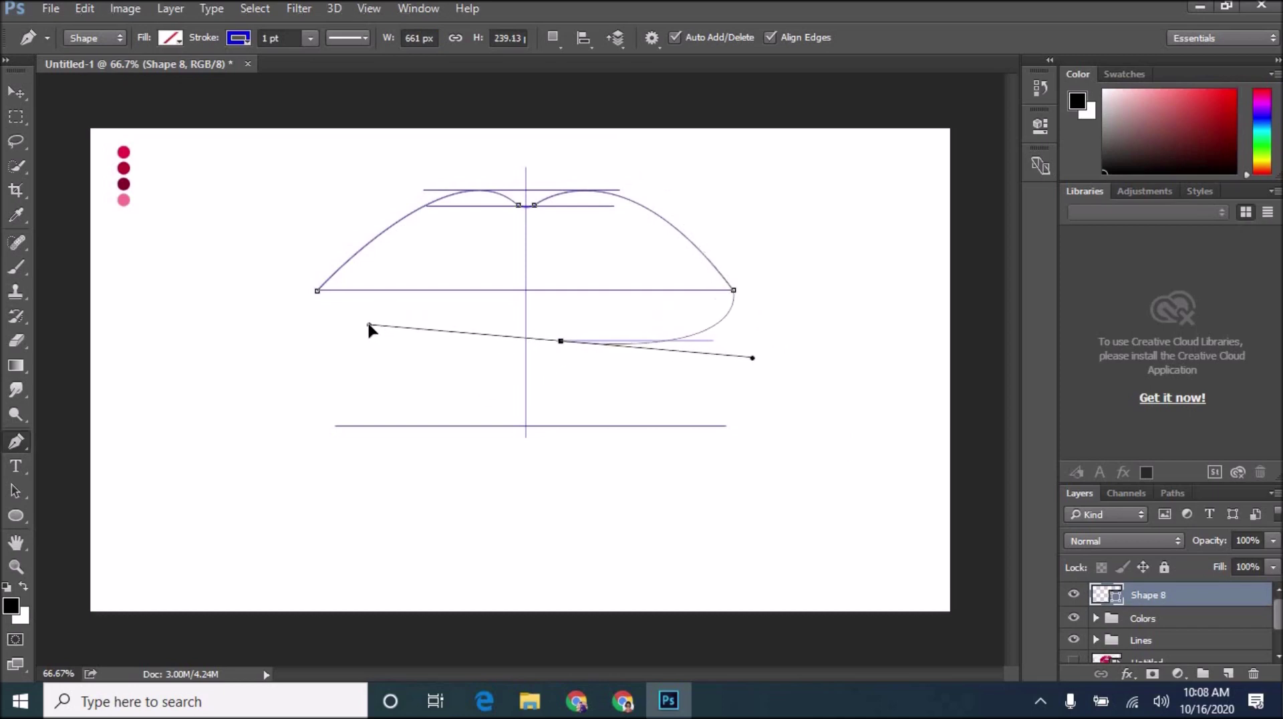
pyautogui.keyDown('alt'); pyautogui.click(561, 342); pyautogui.keyUp('alt')
pyautogui.moveTo(318, 291)
pyautogui.mouseDown()
pyautogui.moveTo(352, 543)
pyautogui.moveTo(393, 557)
pyautogui.moveTo(368, 559)
pyautogui.mouseUp()
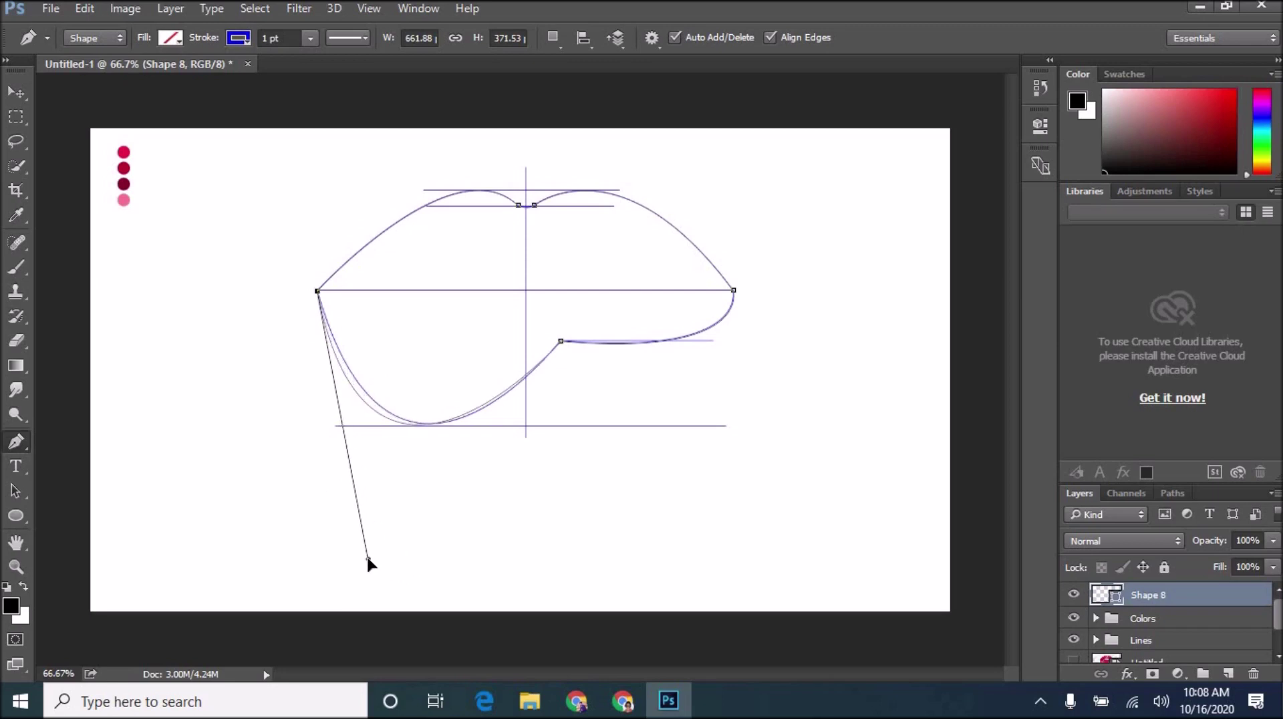
pyautogui.scroll(-2, 386, 443)
pyautogui.scroll(3, 564, 363)
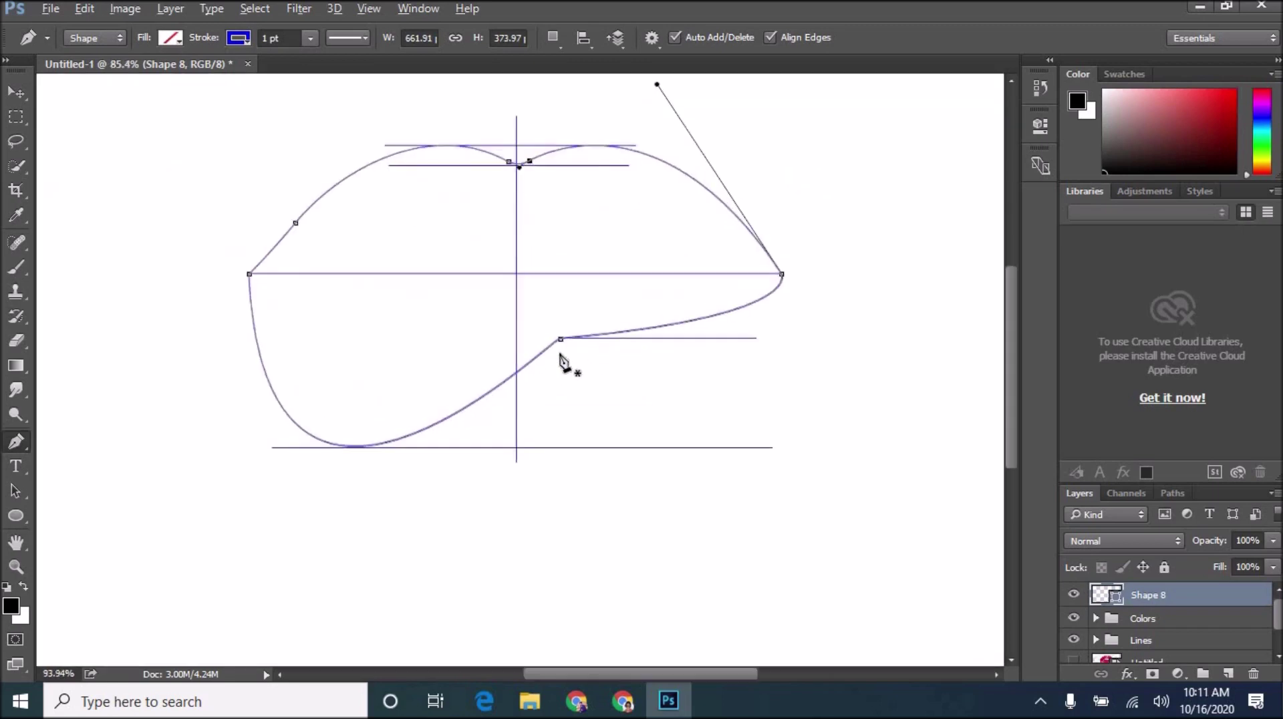
pyautogui.scroll(1, 563, 363)
# - Give the lip shape a solid red fill from the Color Picker
pyautogui.press('v')
pyautogui.press('p')
pyautogui.click(173, 38)
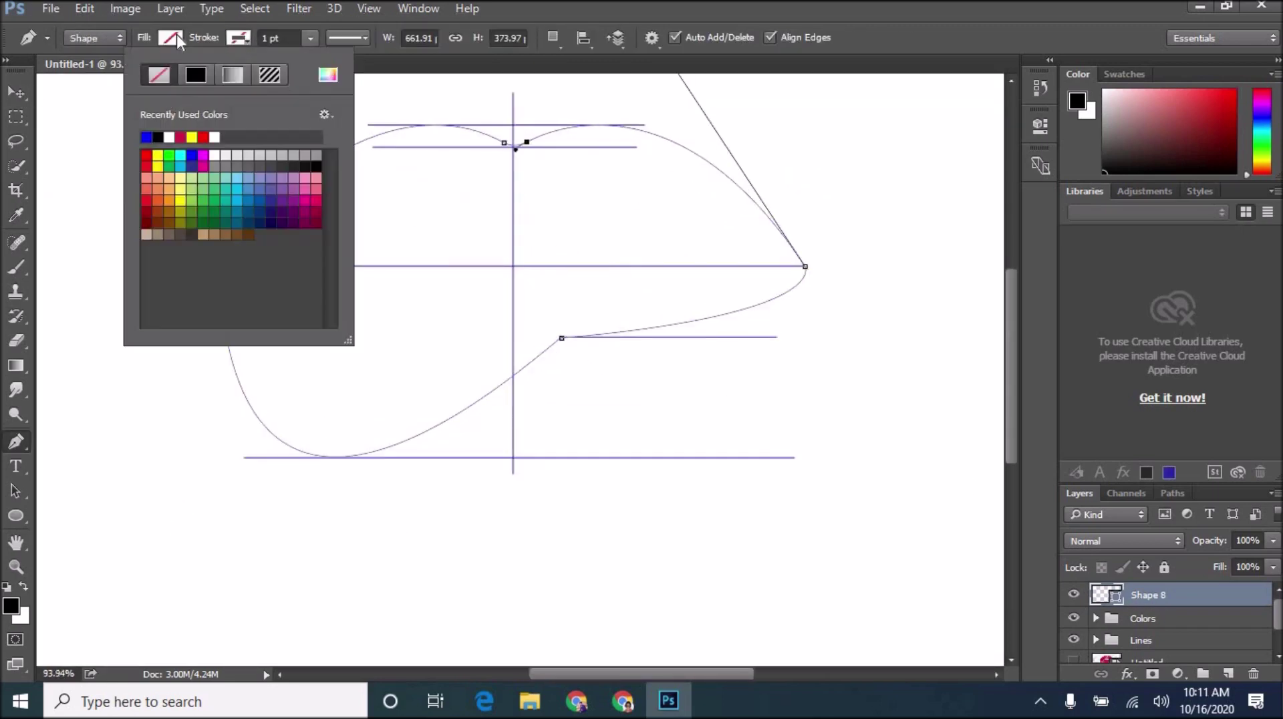
pyautogui.click(131, 74)
pyautogui.doubleClick(1106, 594)
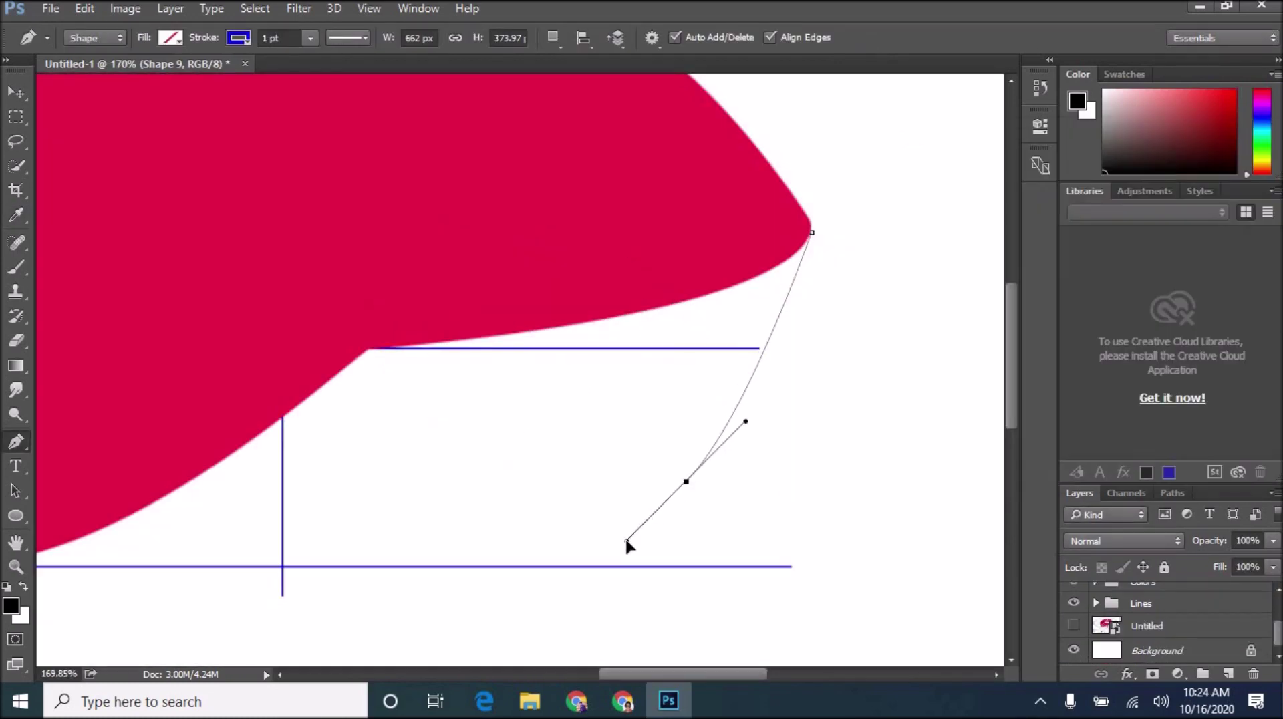
# - Begin a drip outline below the lower lip, tracing the first drip down and back up
pyautogui.moveTo(686, 481); pyautogui.dragTo(656, 609)
pyautogui.scroll(-2, 640, 641)
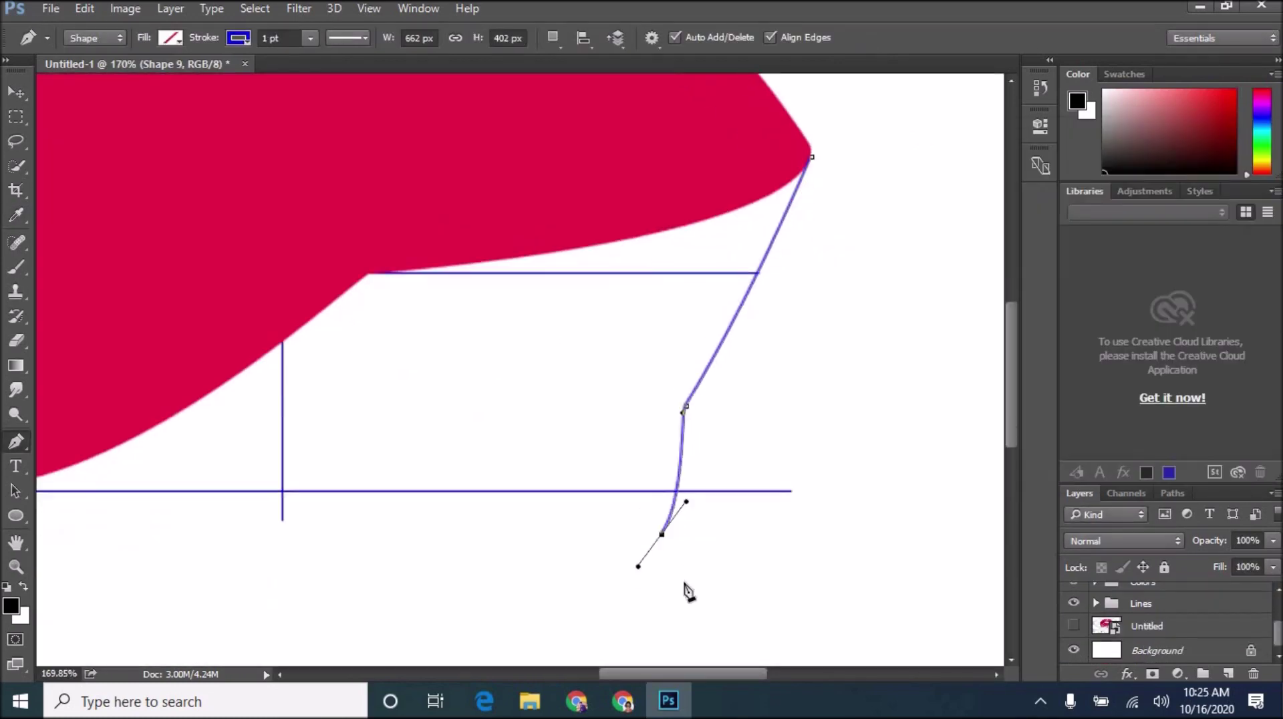
pyautogui.scroll(-3, 685, 594)
pyautogui.scroll(2, 666, 441)
pyautogui.moveTo(681, 567); pyautogui.dragTo(658, 596)
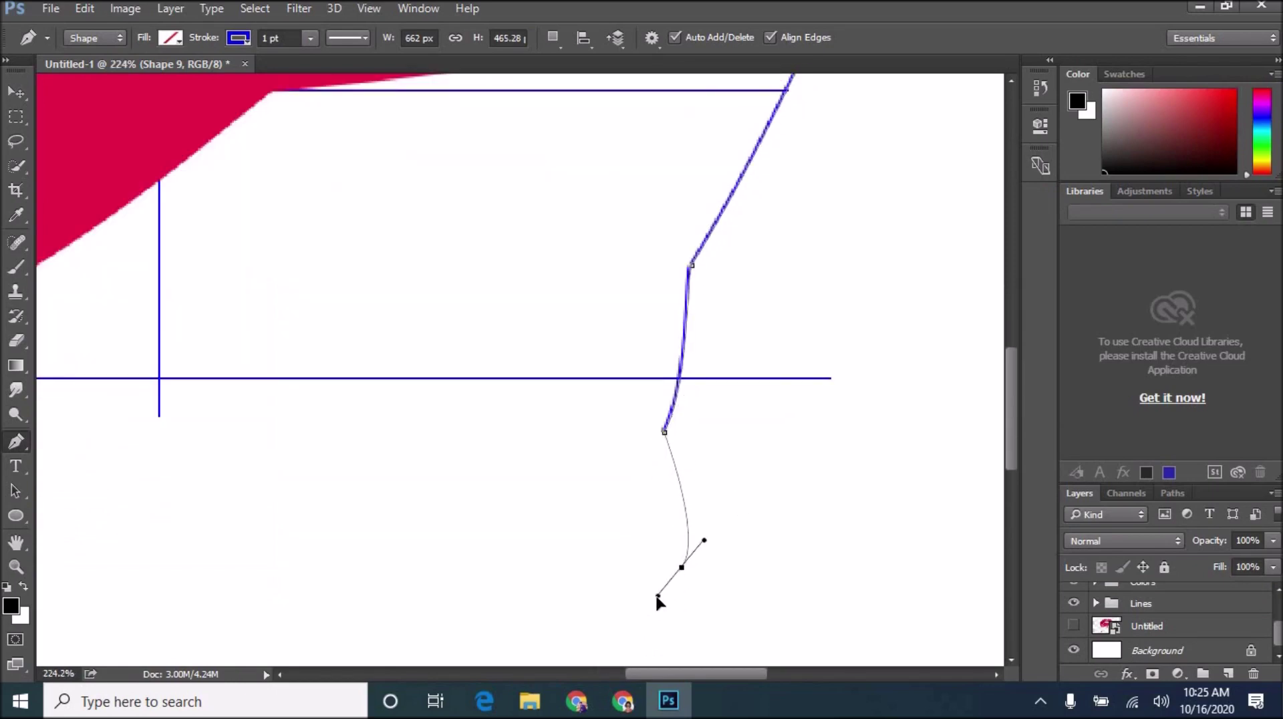
pyautogui.moveTo(639, 545); pyautogui.dragTo(635, 496)
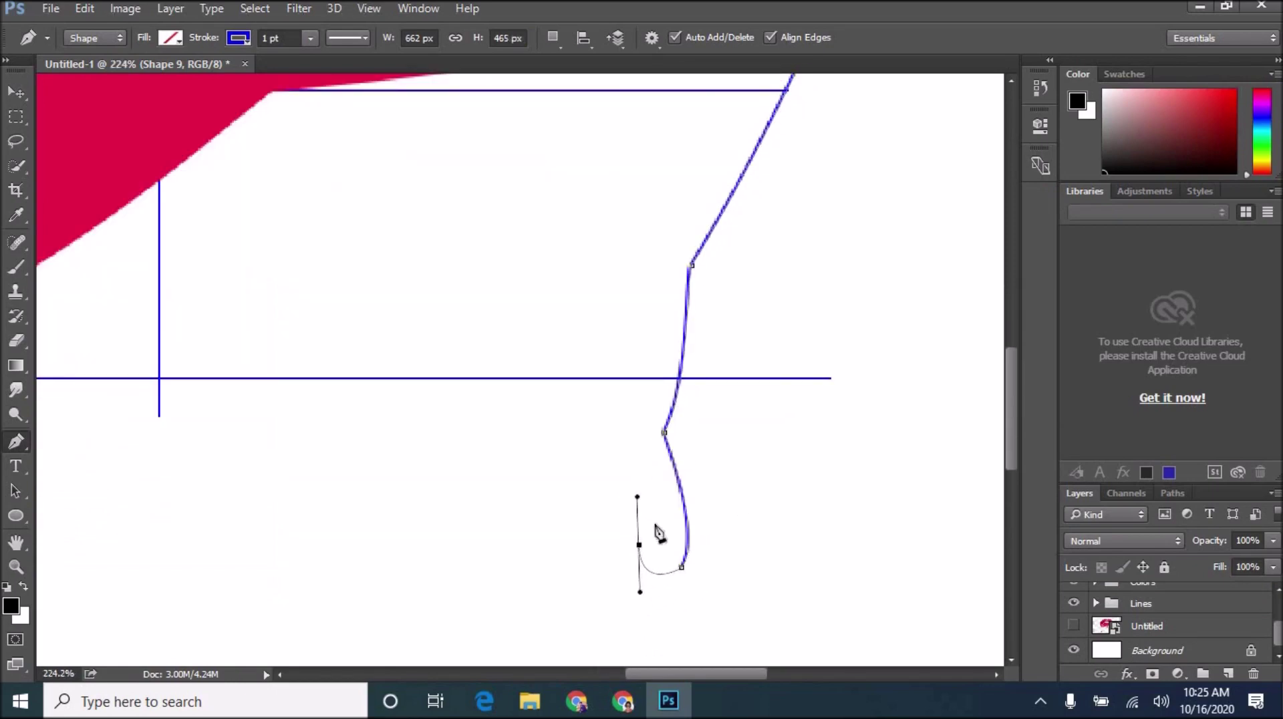
pyautogui.click(643, 445)
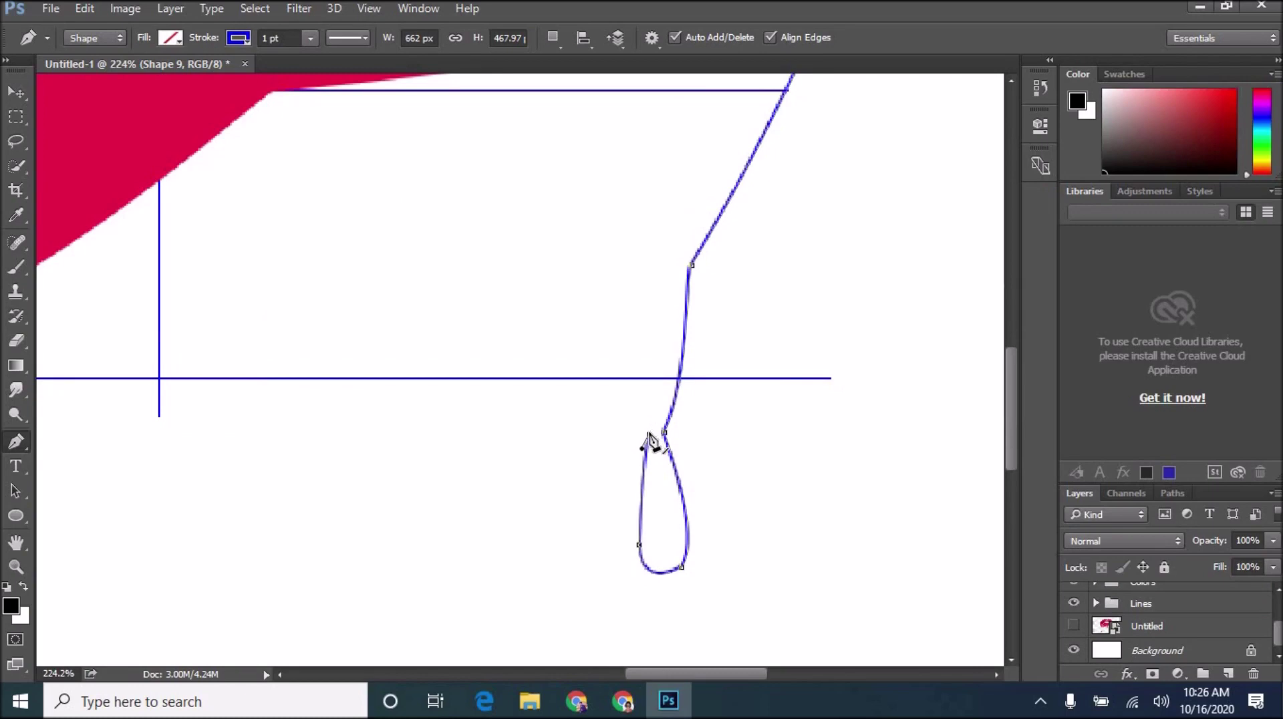
pyautogui.moveTo(641, 265); pyautogui.dragTo(664, 207)
pyautogui.keyDown('alt'); pyautogui.click(641, 266); pyautogui.keyUp('alt')
pyautogui.scroll(3, 668, 380)
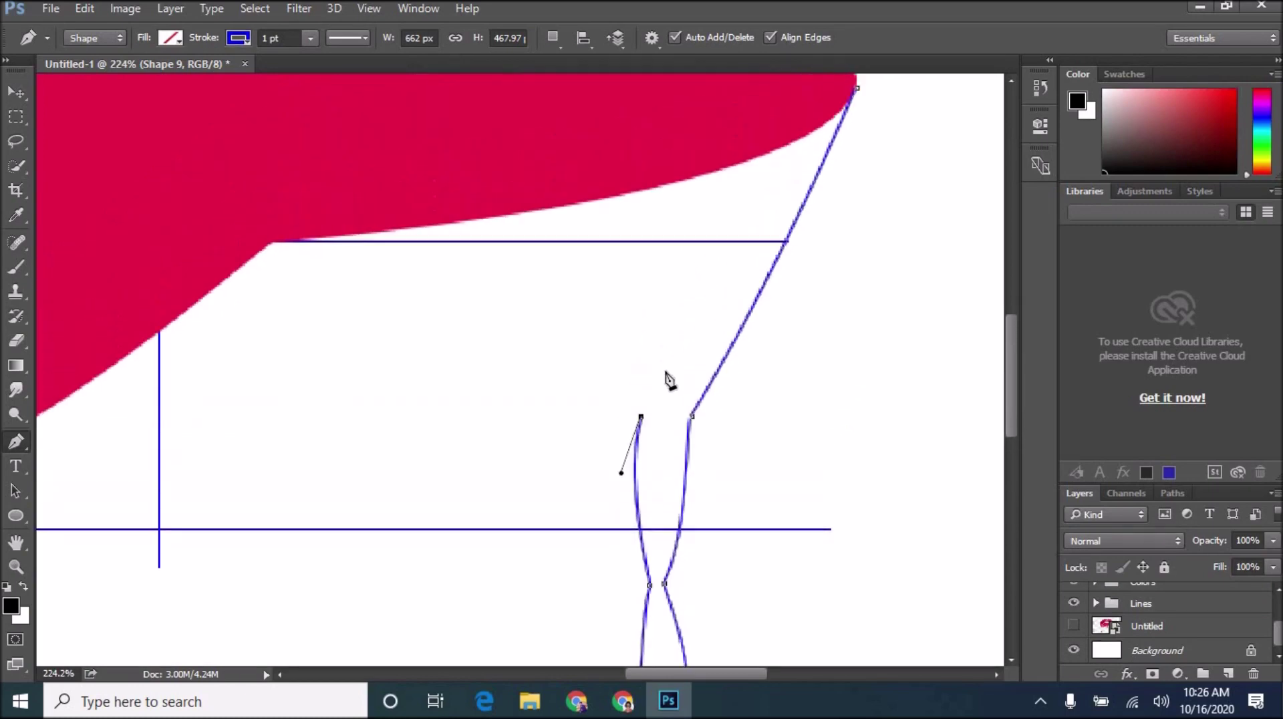
# - Arch the outline over with a small dip and trace the second drip down to its rounded bottom
pyautogui.moveTo(567, 239); pyautogui.dragTo(468, 346)
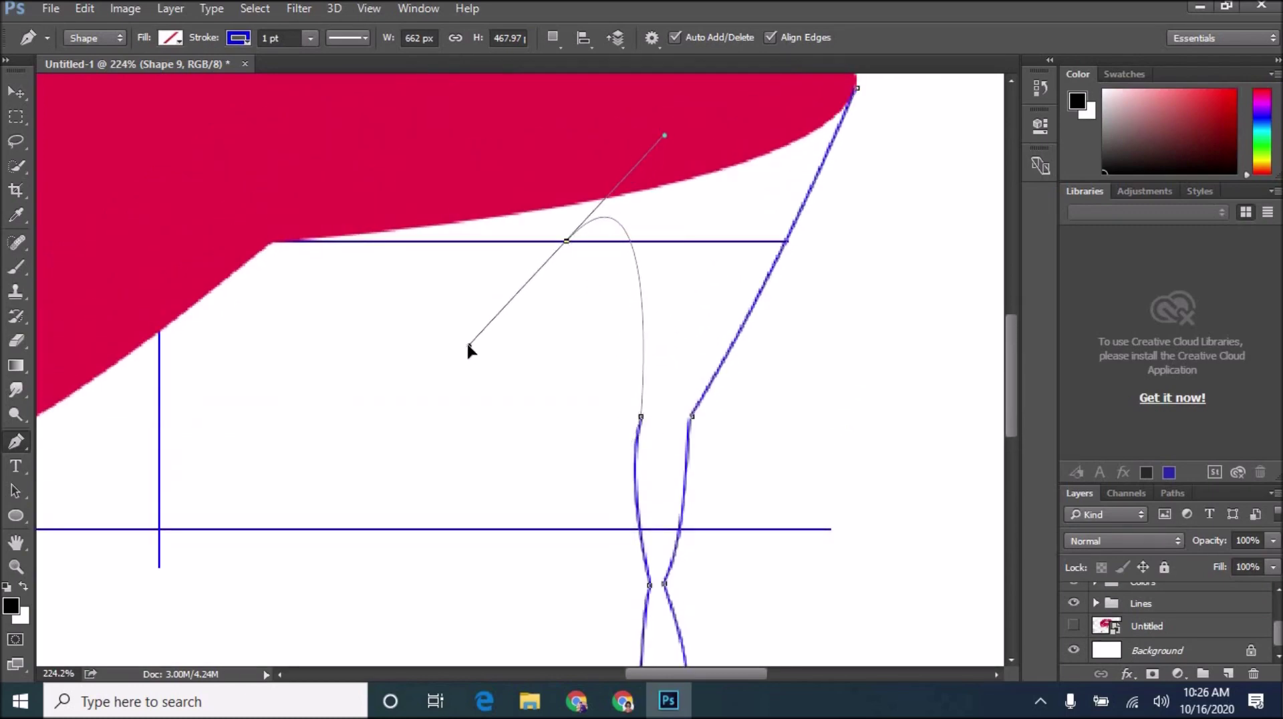
pyautogui.keyDown('alt'); pyautogui.click(566, 240); pyautogui.keyUp('alt')
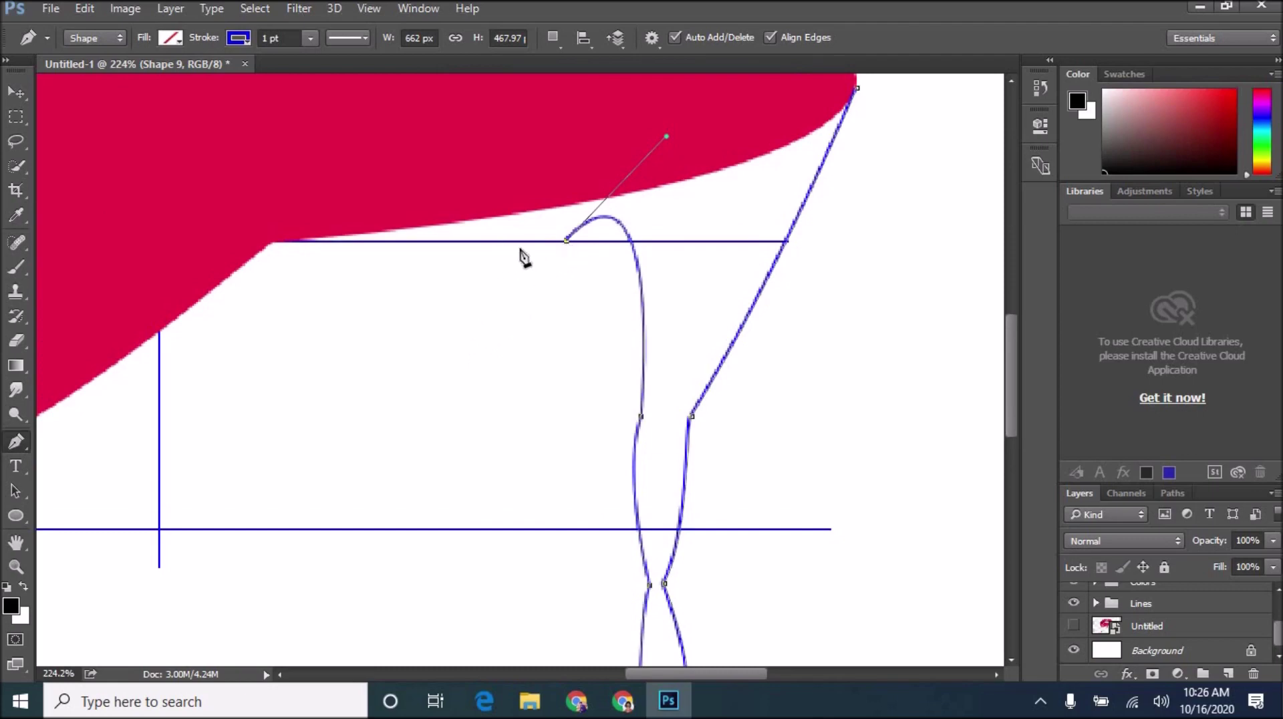
pyautogui.moveTo(499, 242); pyautogui.dragTo(511, 297)
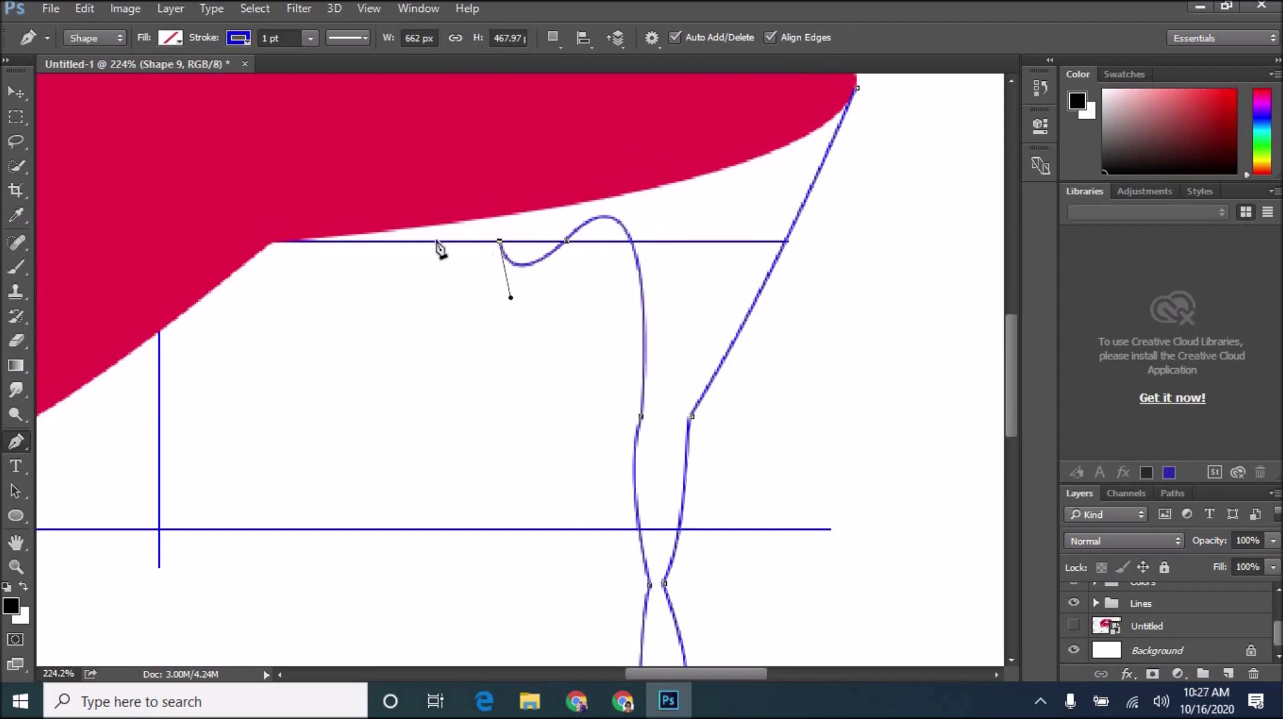
pyautogui.keyDown('alt'); pyautogui.click(418, 243); pyautogui.keyUp('alt')
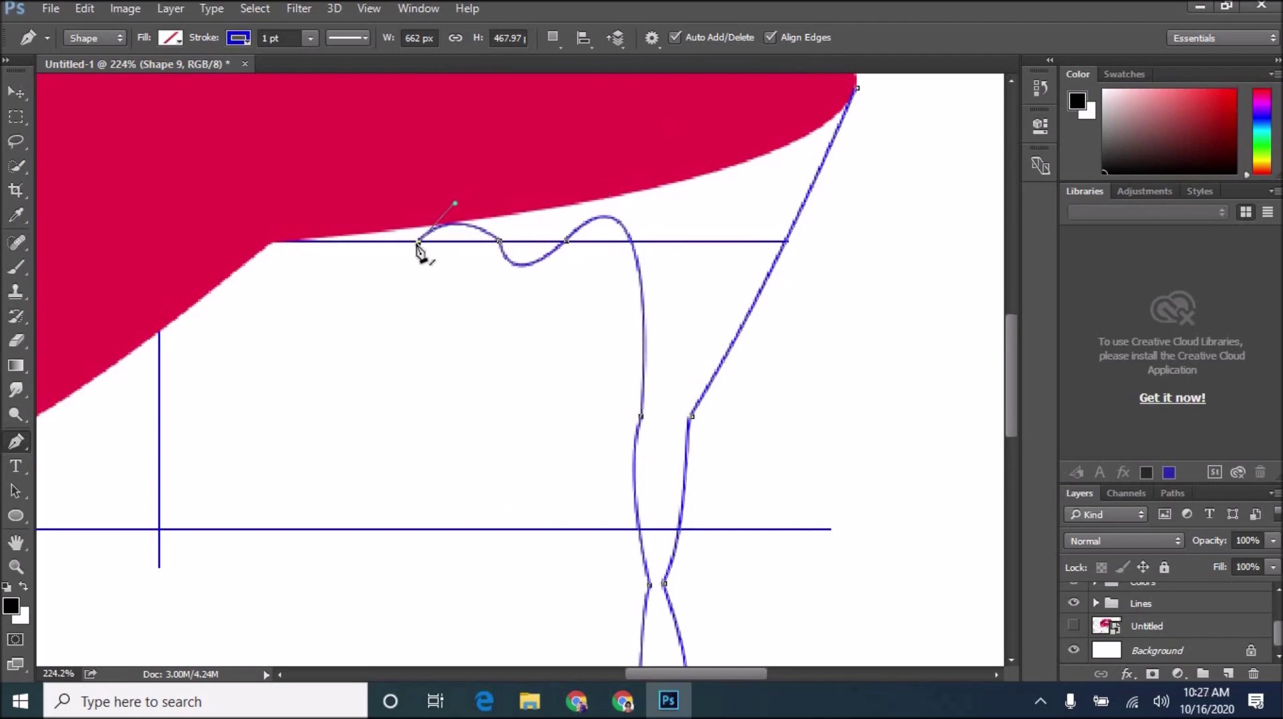
pyautogui.moveTo(434, 382); pyautogui.dragTo(430, 428)
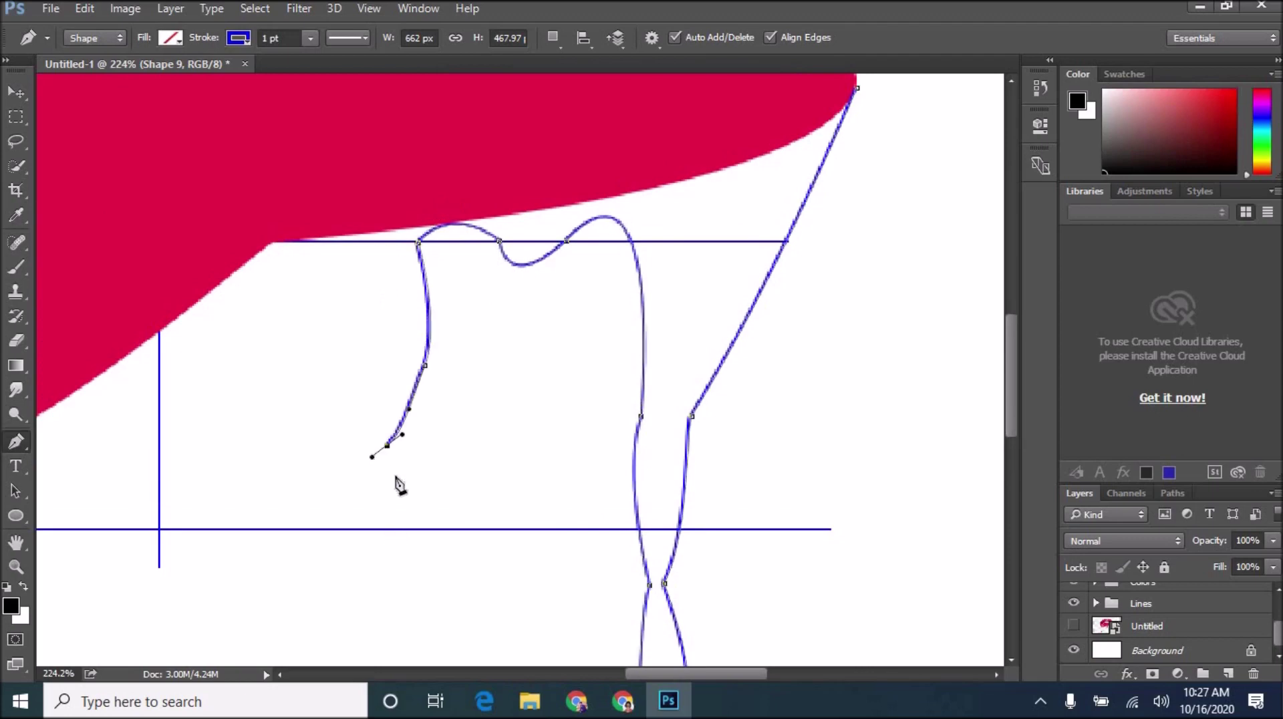
pyautogui.moveTo(399, 513); pyautogui.dragTo(397, 575)
pyautogui.scroll(-1, 401, 549)
pyautogui.moveTo(555, 549)
pyautogui.mouseDown()
pyautogui.moveTo(544, 567)
pyautogui.moveTo(494, 498)
pyautogui.mouseUp()
# - Bring the second drip's left edge back up and outline a small drip along the lip edge
pyautogui.click(506, 375)
pyautogui.moveTo(496, 284); pyautogui.dragTo(508, 258)
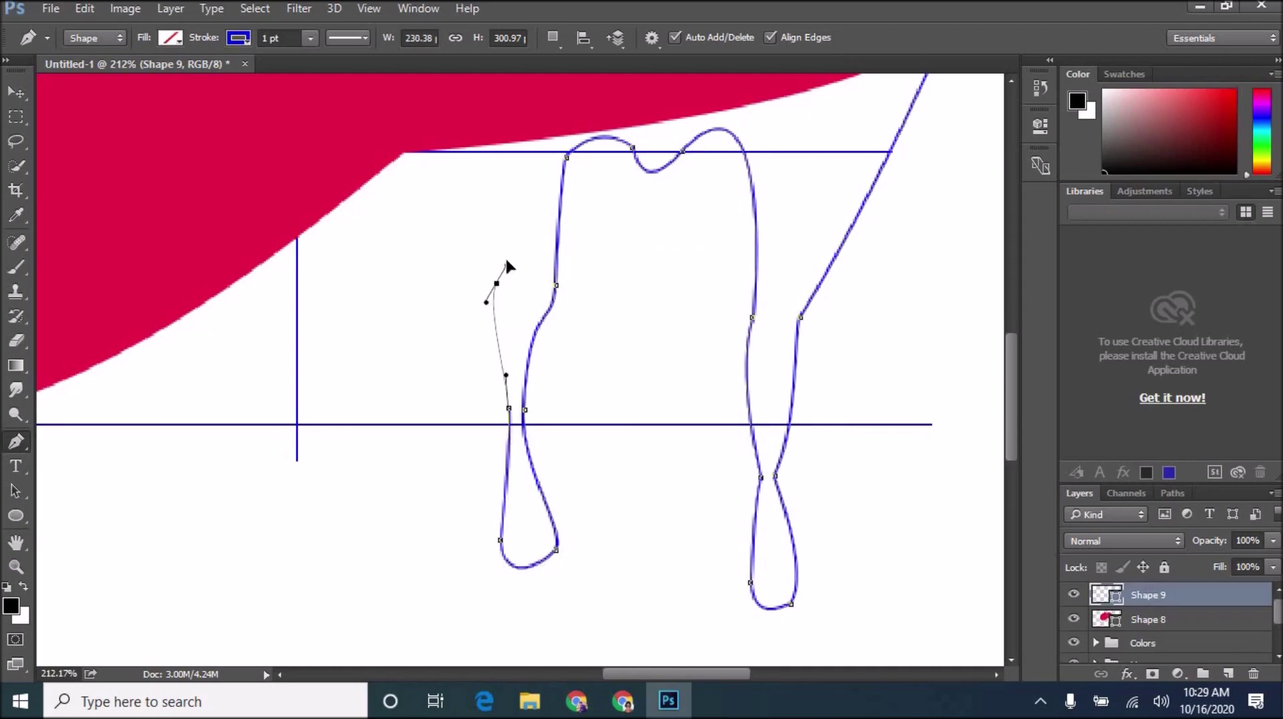
pyautogui.click(498, 153)
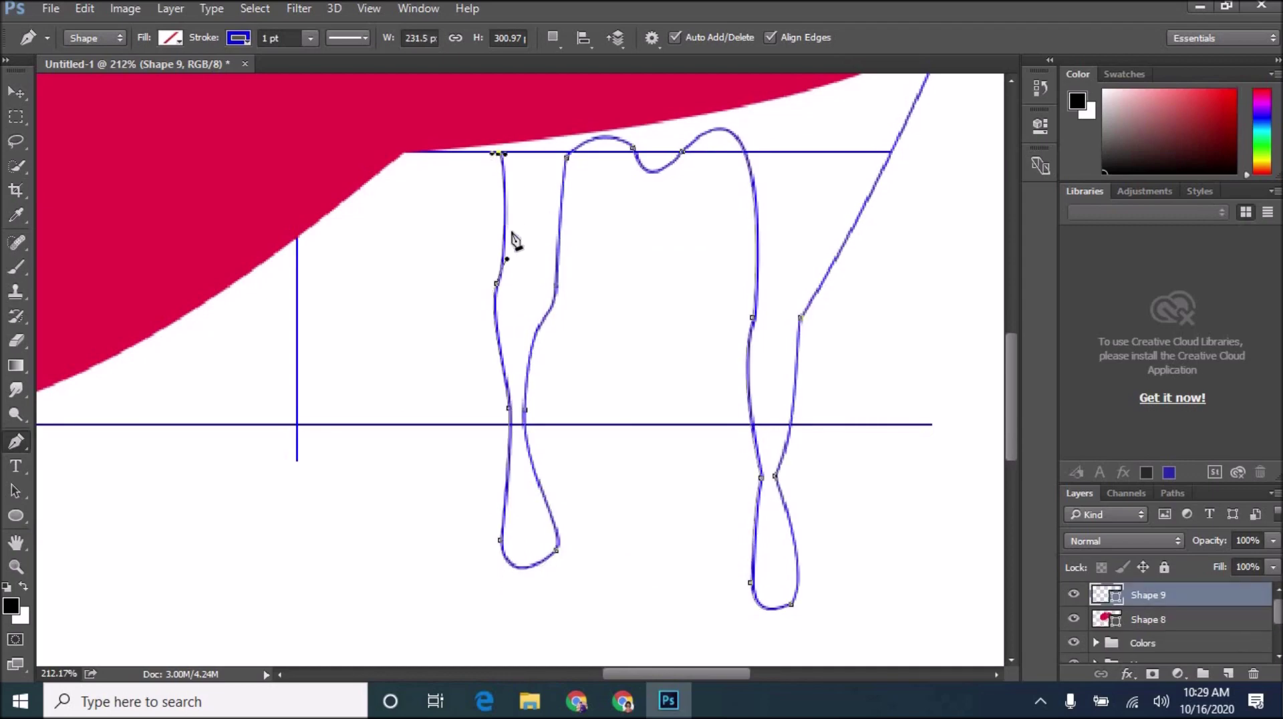
pyautogui.moveTo(437, 153)
pyautogui.mouseDown()
pyautogui.moveTo(416, 163)
pyautogui.moveTo(429, 216)
pyautogui.moveTo(402, 251)
pyautogui.moveTo(404, 200)
pyautogui.mouseUp()
pyautogui.hotkey('ctrl', 'z')
pyautogui.click(404, 155)
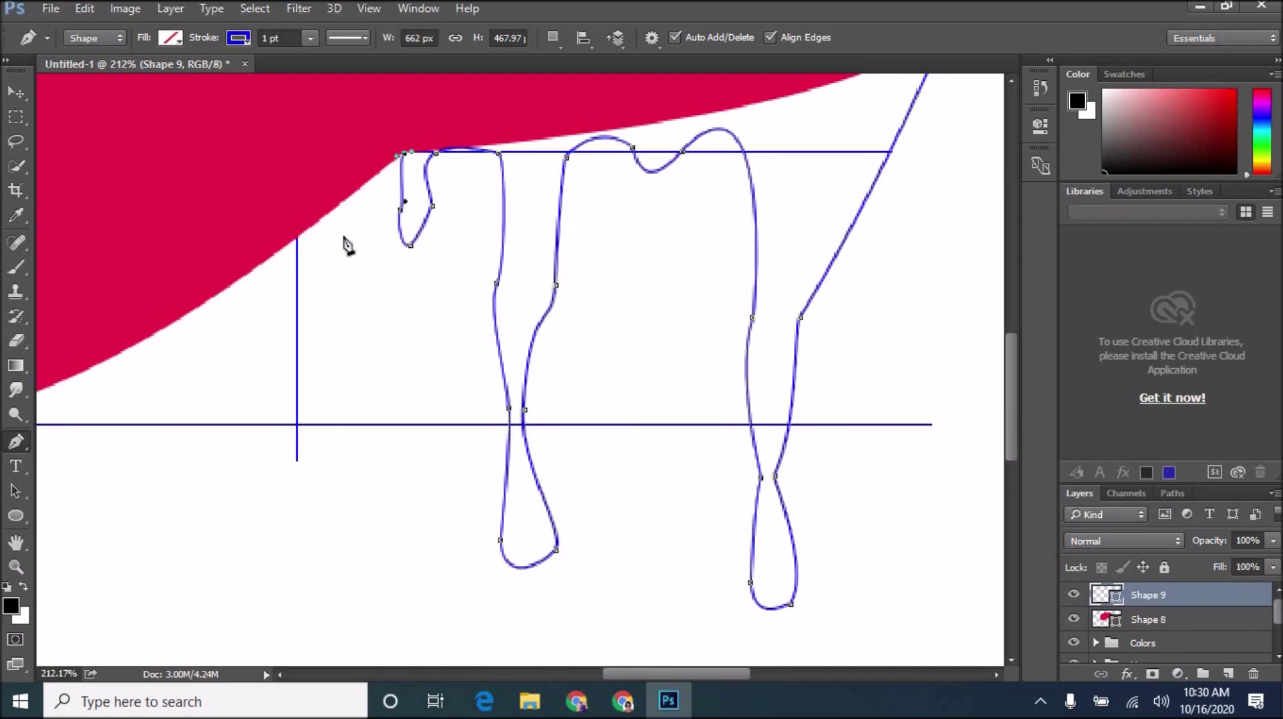
# - Trace a fourth drip down the lip's slanted edge and curve the outline to the right corner
pyautogui.click(304, 223)
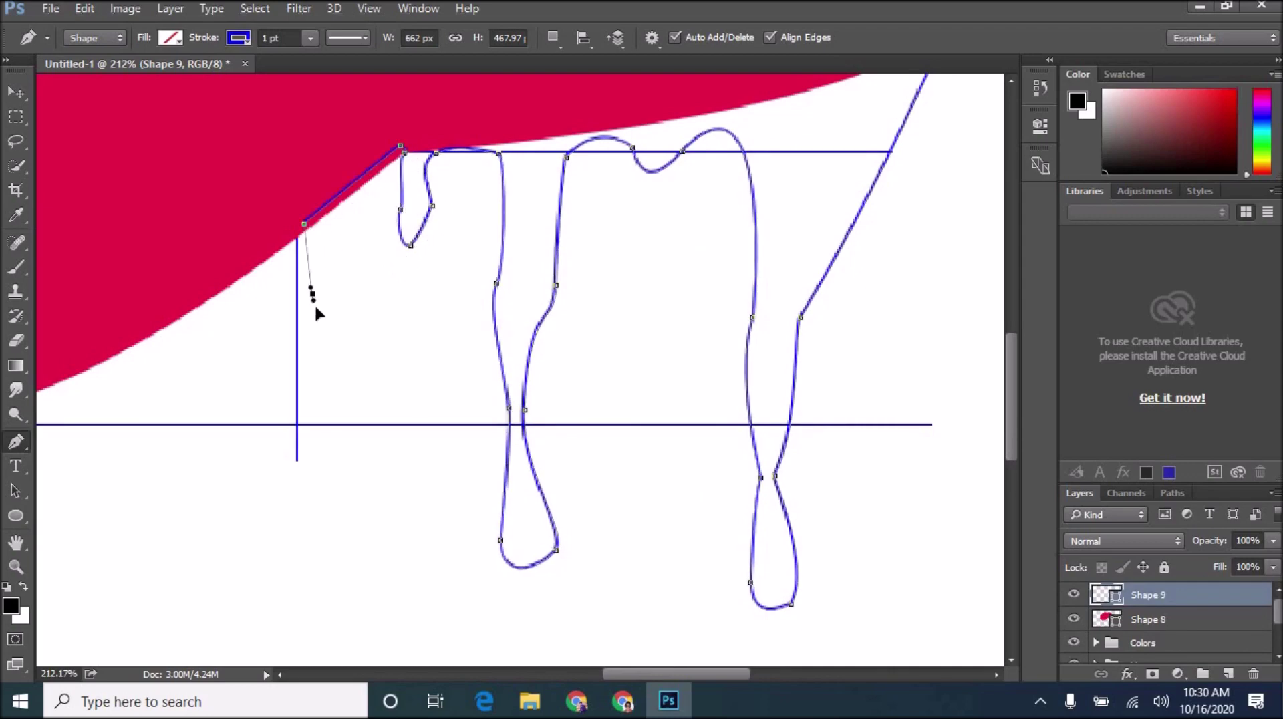
pyautogui.moveTo(314, 303); pyautogui.dragTo(314, 307)
pyautogui.moveTo(298, 357); pyautogui.dragTo(295, 362)
pyautogui.moveTo(306, 416); pyautogui.dragTo(314, 417)
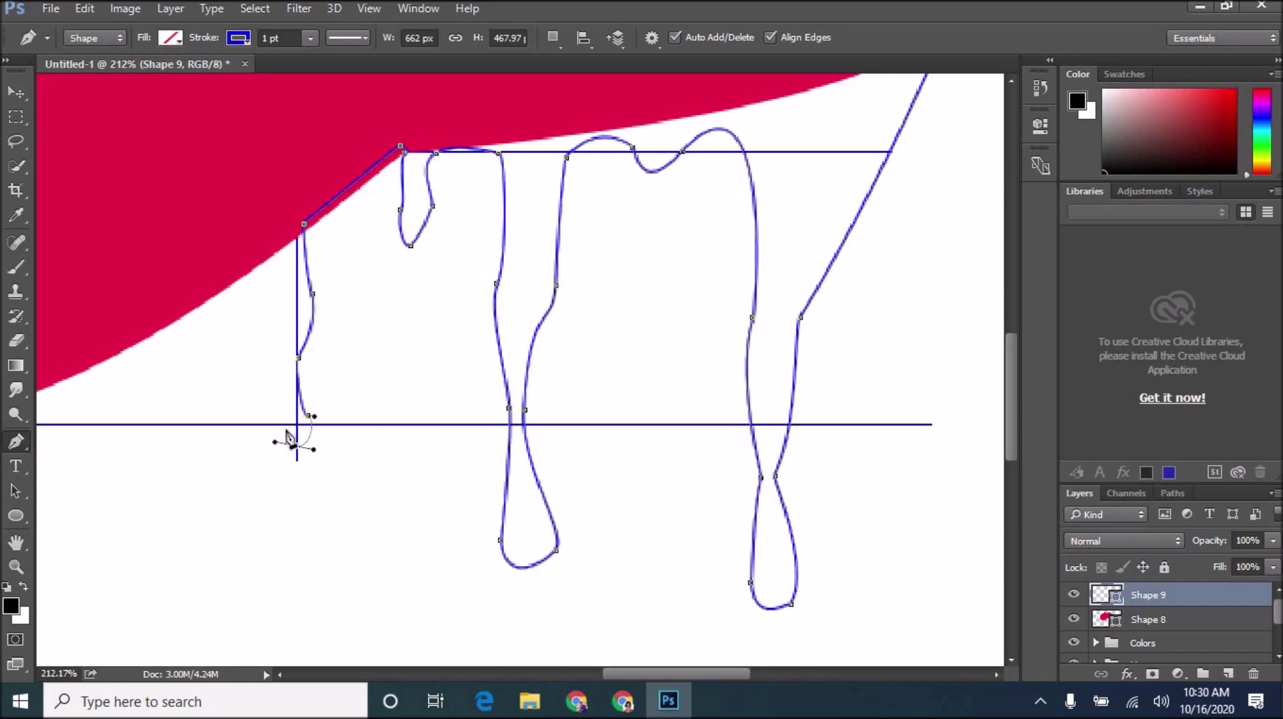
pyautogui.moveTo(290, 439); pyautogui.dragTo(285, 422)
pyautogui.moveTo(288, 361); pyautogui.dragTo(286, 358)
pyautogui.moveTo(281, 289); pyautogui.dragTo(278, 290)
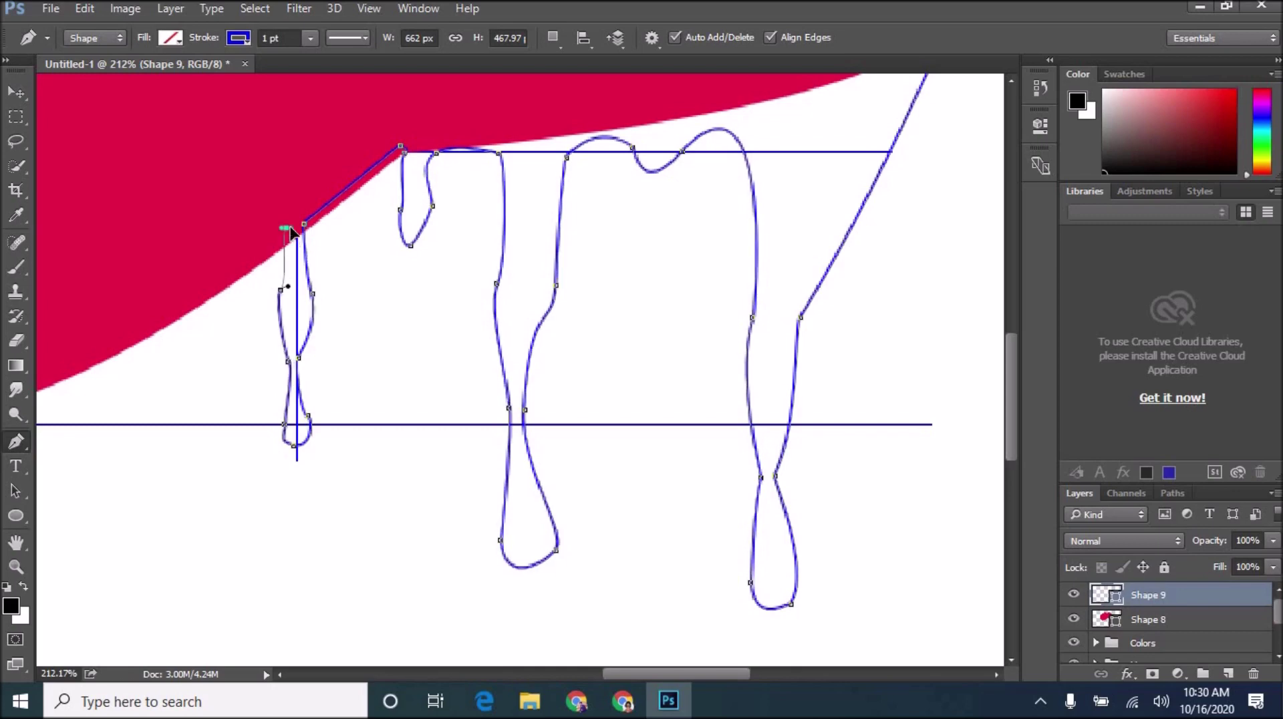
pyautogui.scroll(-2, 291, 232)
pyautogui.scroll(-2, 475, 214)
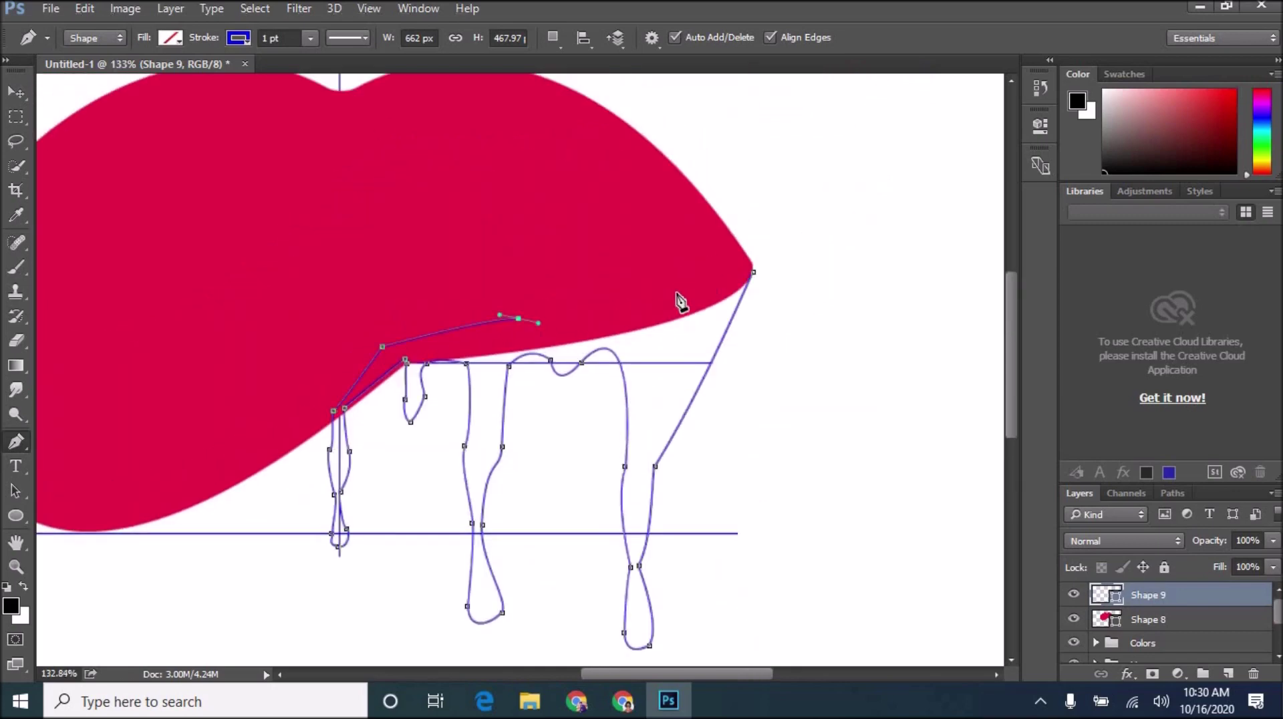
pyautogui.moveTo(754, 273); pyautogui.dragTo(759, 286)
pyautogui.scroll(1, 759, 284)
pyautogui.scroll(2, 758, 284)
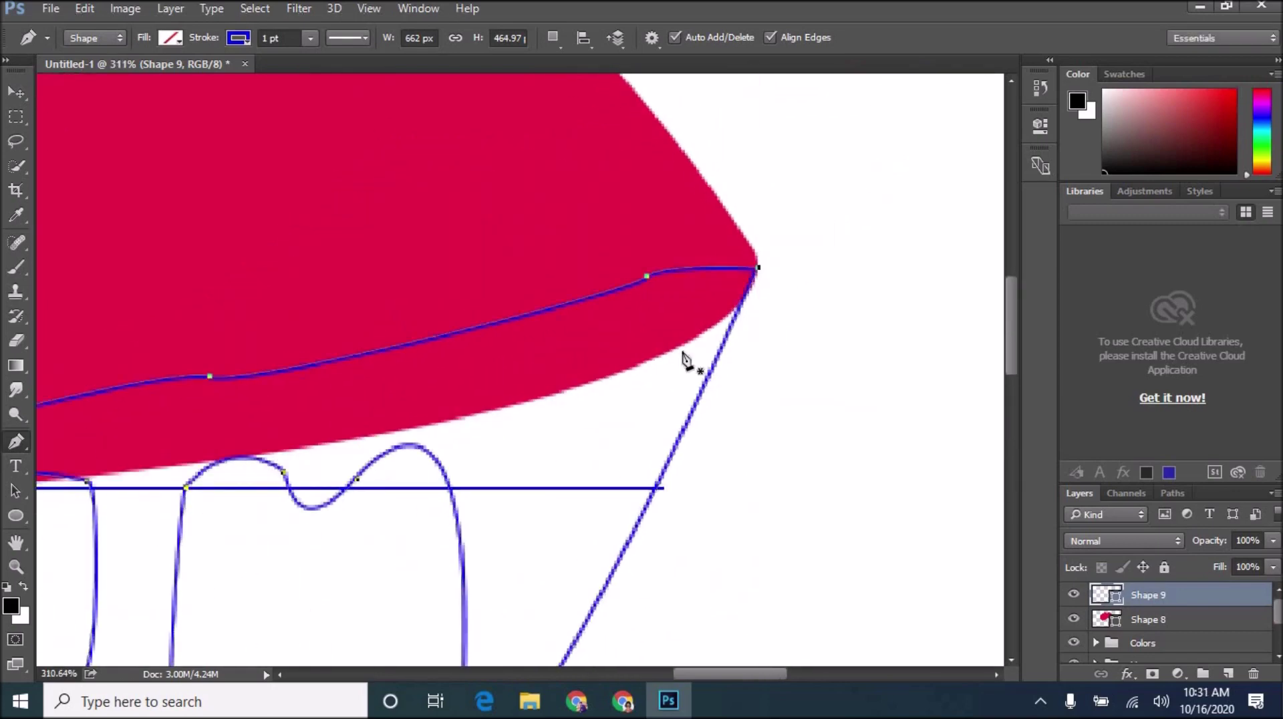
pyautogui.scroll(-4, 687, 347)
pyautogui.scroll(-1, 681, 334)
# - Set the drip shape's stroke to none and fill it with the lip pink
pyautogui.press('v')
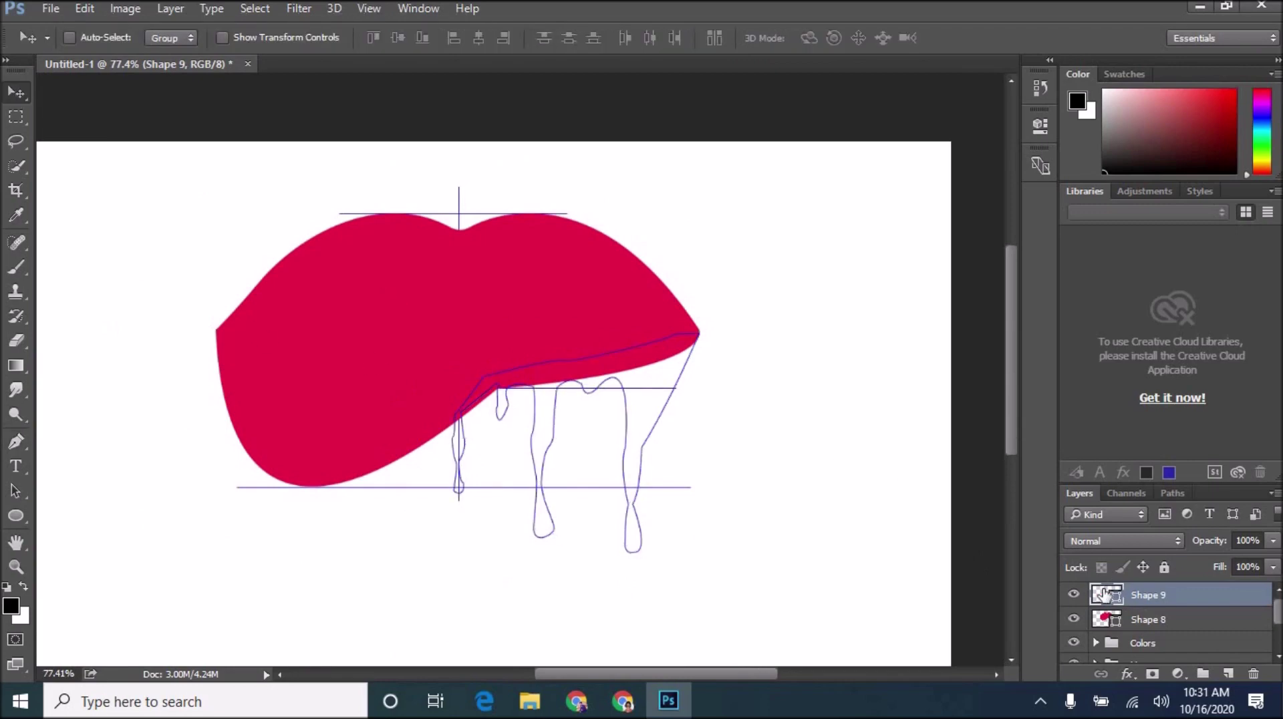
pyautogui.doubleClick(1105, 594)
pyautogui.click(1182, 199)
pyautogui.press('p')
pyautogui.click(238, 38)
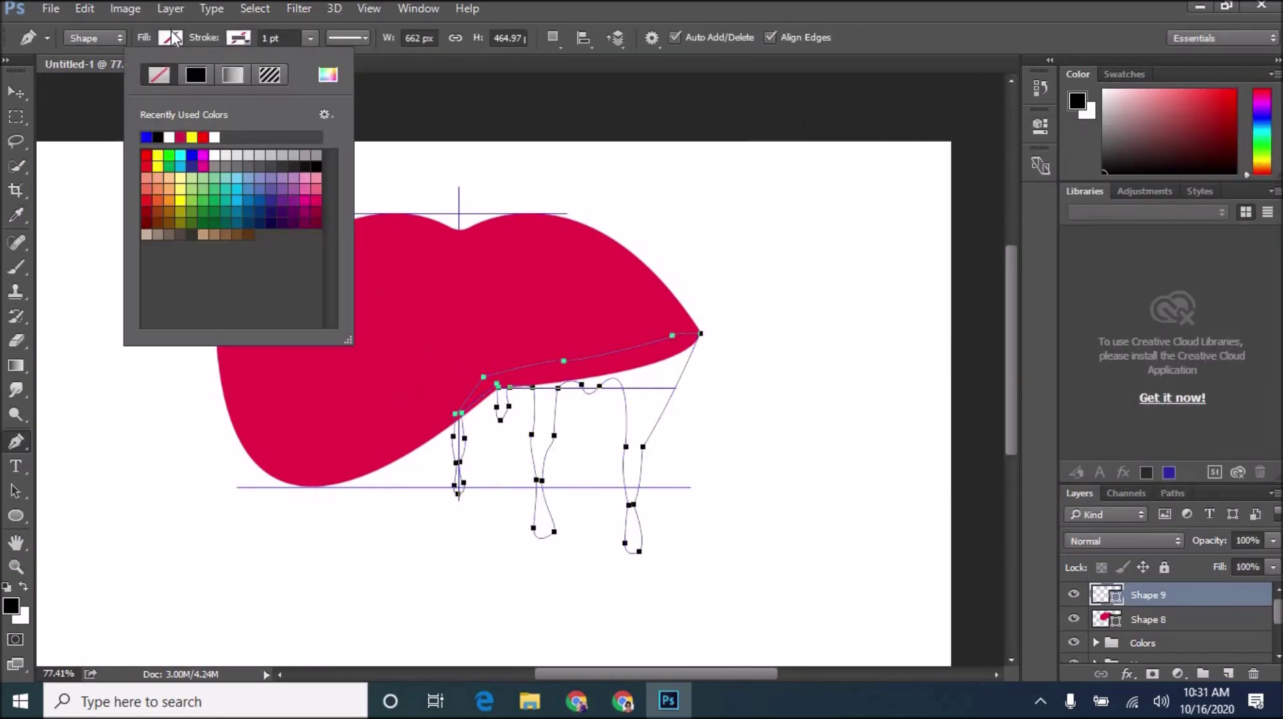
pyautogui.click(170, 38)
pyautogui.click(99, 75)
pyautogui.doubleClick(1106, 594)
pyautogui.click(1212, 169)
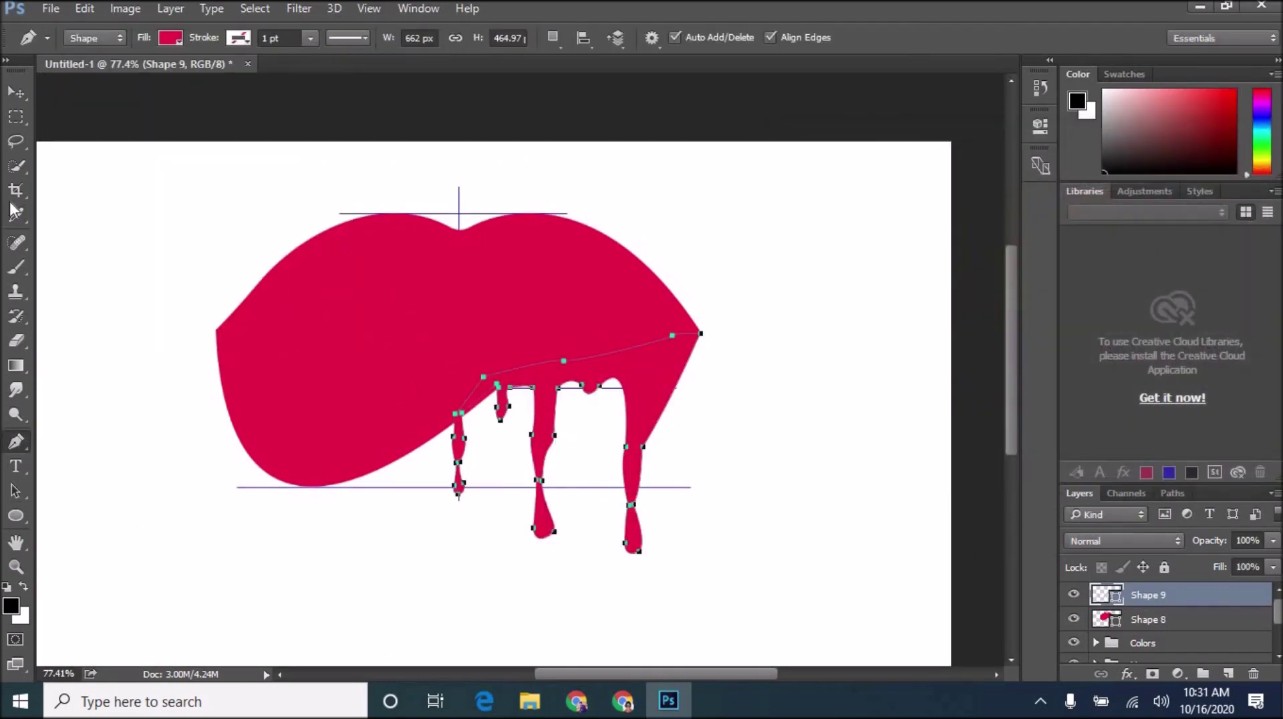
pyautogui.press('v')
pyautogui.scroll(3, 472, 505)
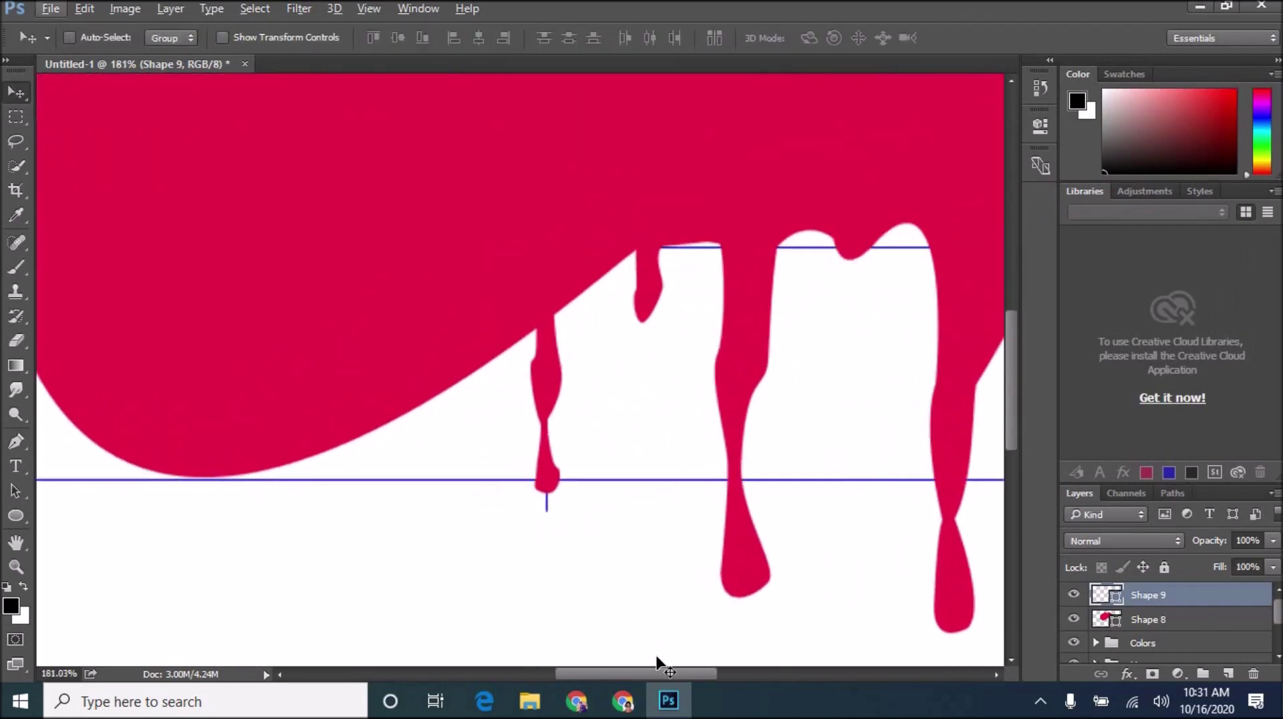
pyautogui.scroll(2, 524, 507)
pyautogui.scroll(-5, 524, 507)
# - Start a new unfilled shape tracing a long drip down from the lower lip's left side
pyautogui.press('p')
pyautogui.click(264, 126)
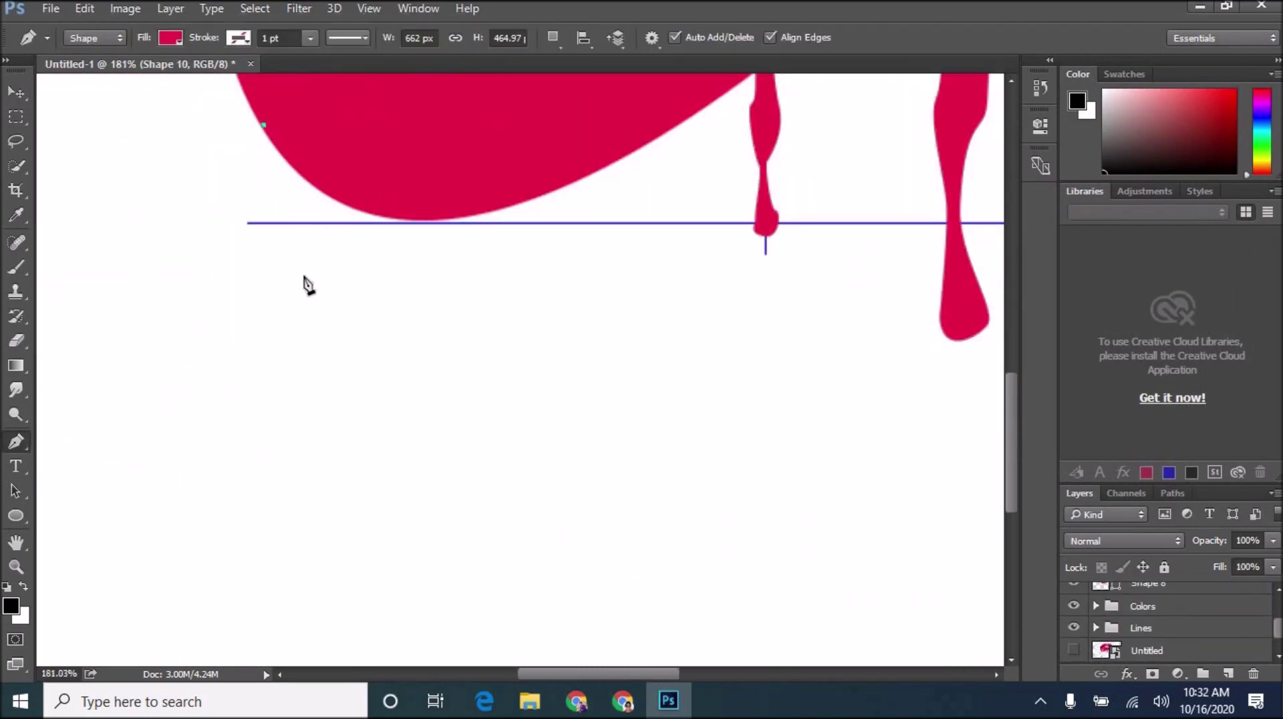
pyautogui.moveTo(306, 306); pyautogui.dragTo(292, 407)
pyautogui.click(170, 37)
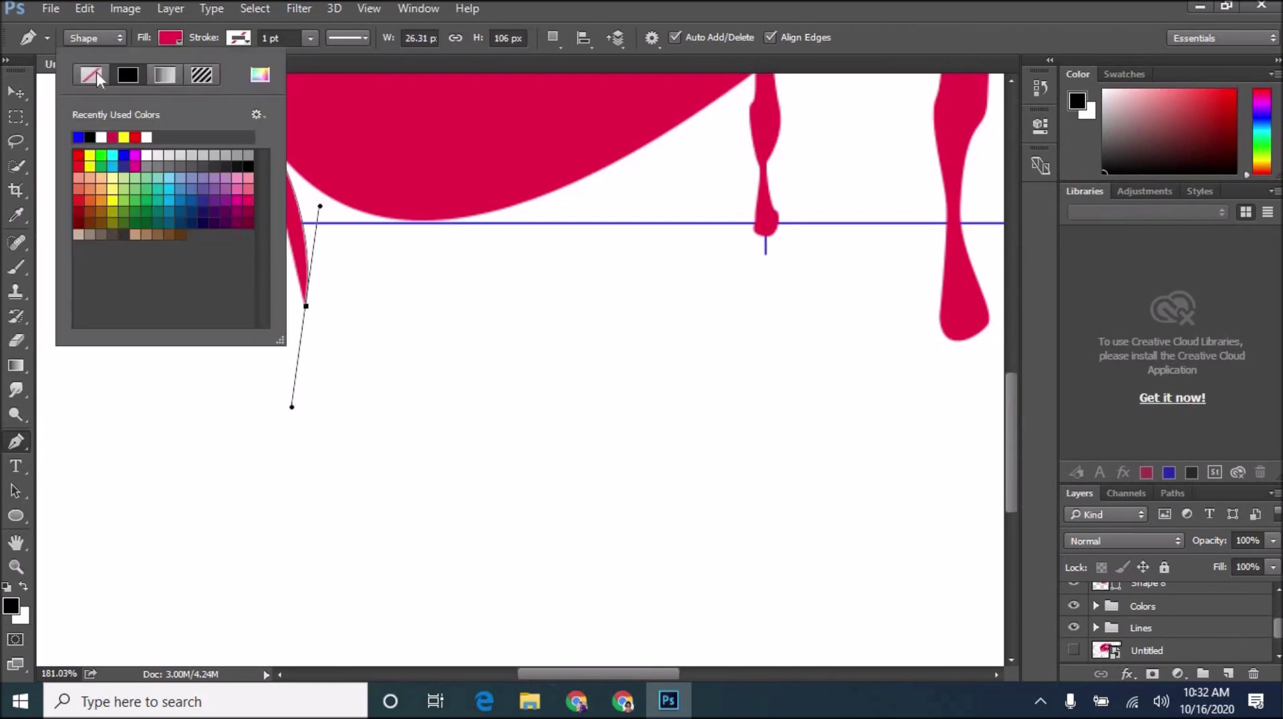
pyautogui.click(84, 77)
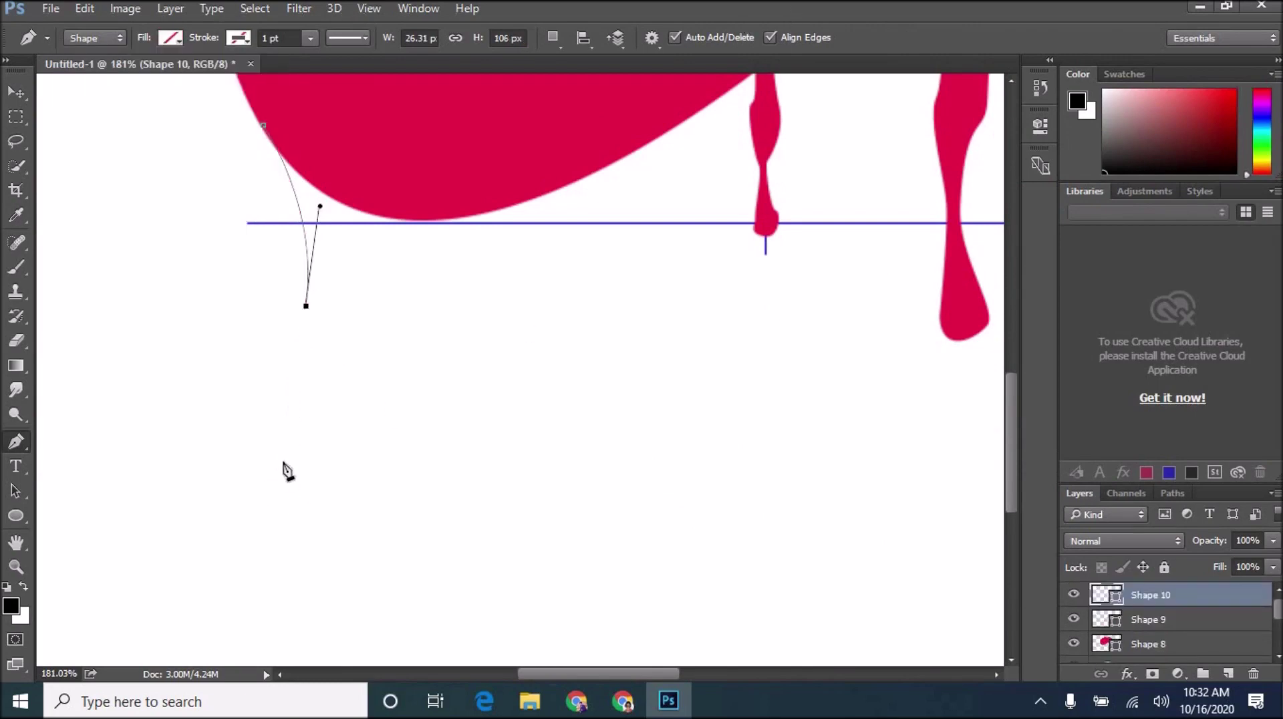
pyautogui.moveTo(283, 461); pyautogui.dragTo(265, 511)
pyautogui.hotkey('ctrl', 'z')
pyautogui.hotkey('ctrl', 'z')
pyautogui.hotkey('ctrl', 'z')
pyautogui.moveTo(316, 312); pyautogui.dragTo(307, 378)
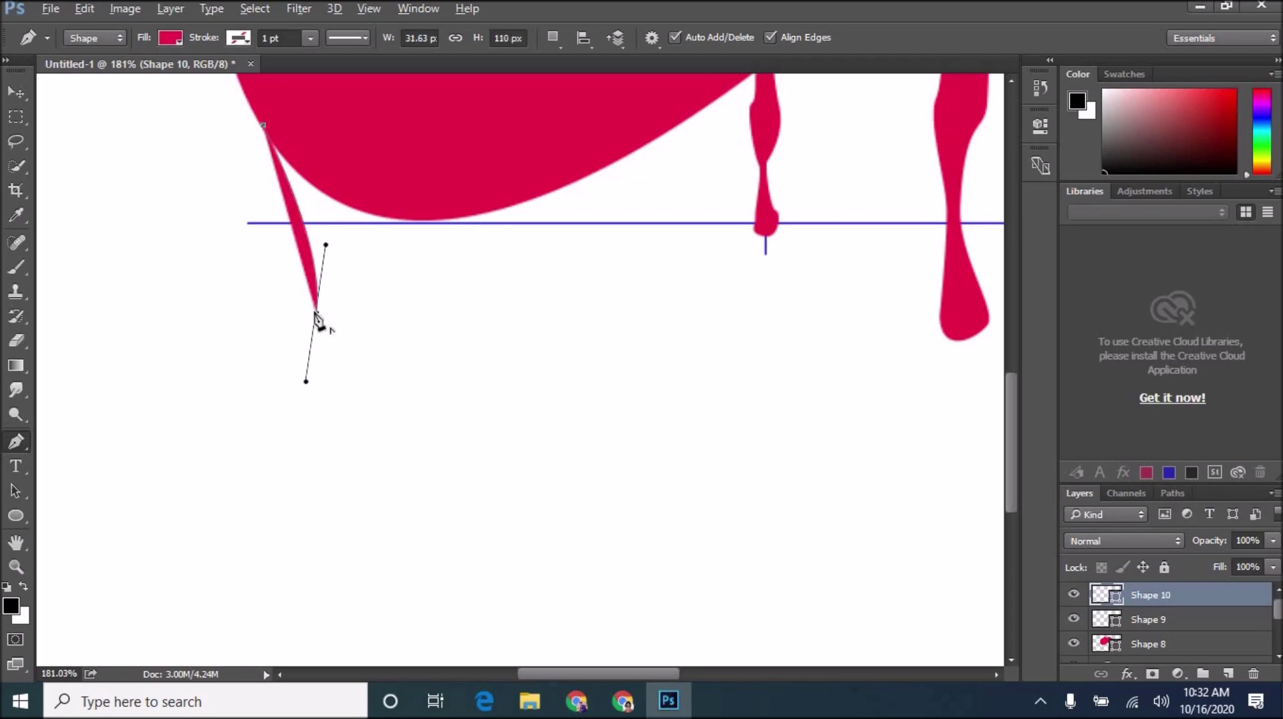
pyautogui.keyDown('alt'); pyautogui.click(316, 313); pyautogui.keyUp('alt')
pyautogui.moveTo(292, 587)
pyautogui.mouseDown()
pyautogui.moveTo(254, 632)
pyautogui.moveTo(299, 671)
pyautogui.mouseUp()
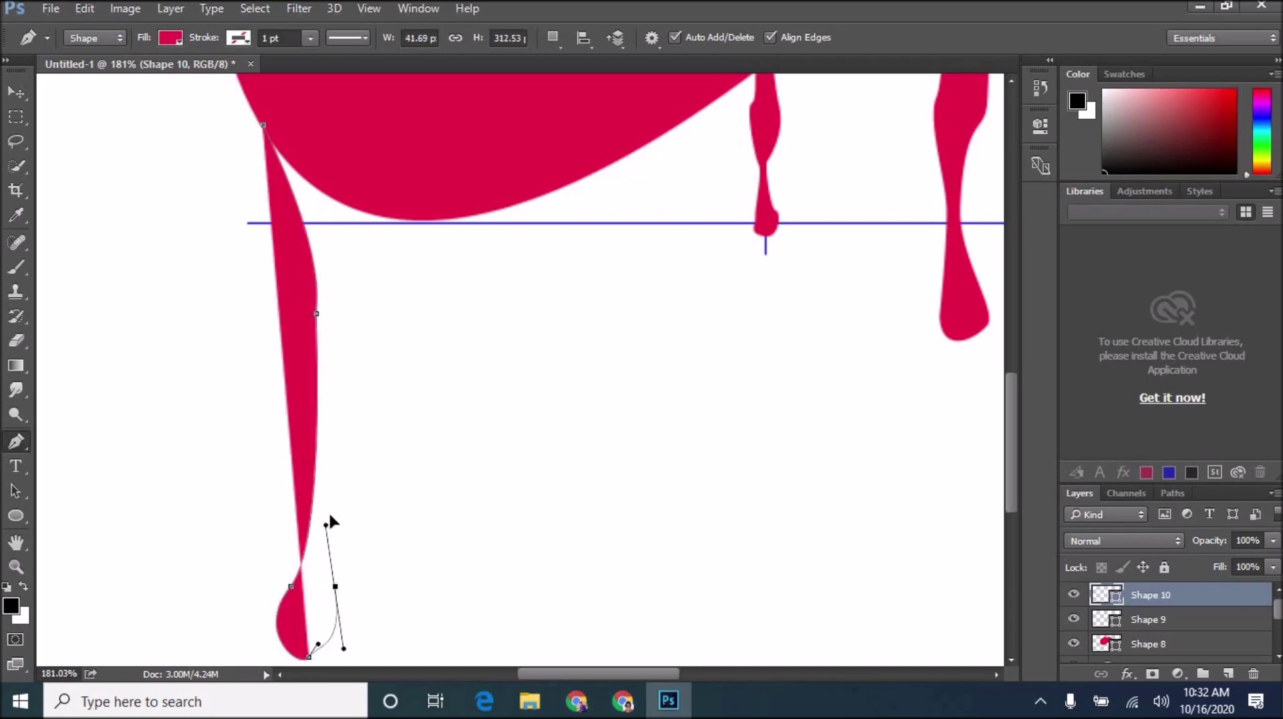
pyautogui.moveTo(330, 516); pyautogui.dragTo(322, 515)
pyautogui.click(170, 38)
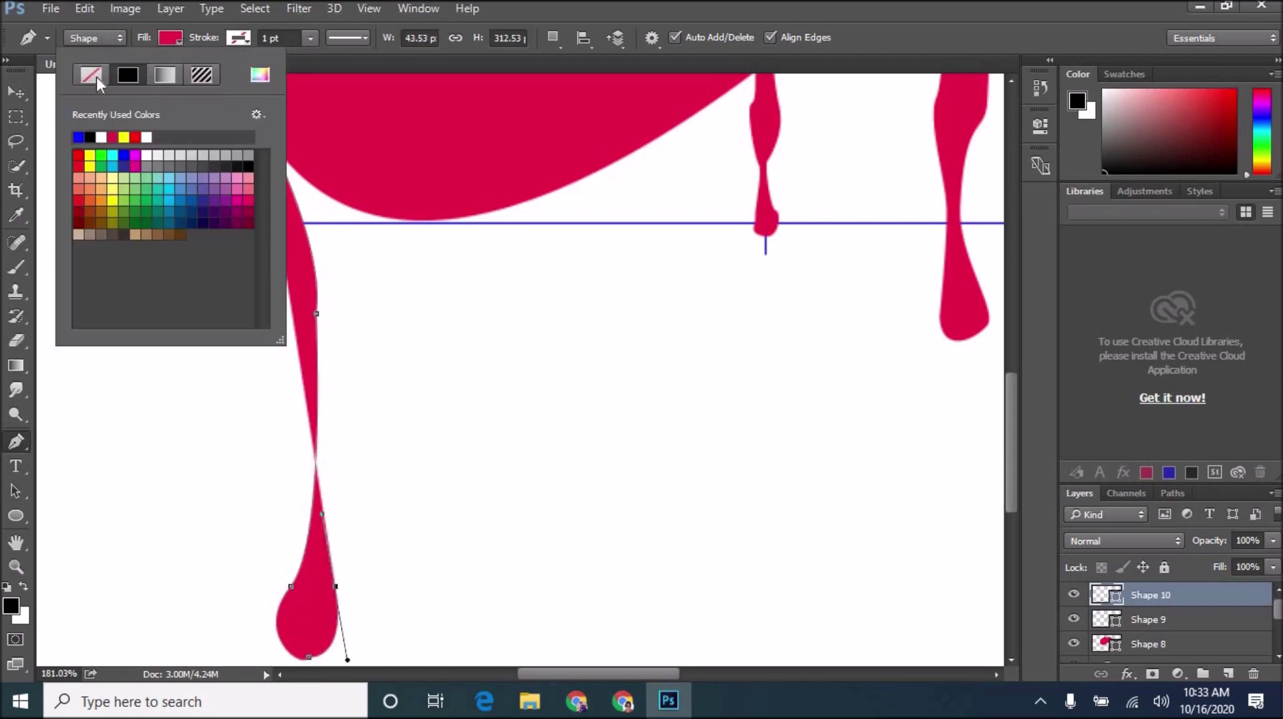
pyautogui.click(91, 75)
pyautogui.moveTo(335, 315)
pyautogui.mouseDown()
pyautogui.moveTo(350, 297)
pyautogui.moveTo(302, 209)
pyautogui.moveTo(303, 183)
pyautogui.mouseUp()
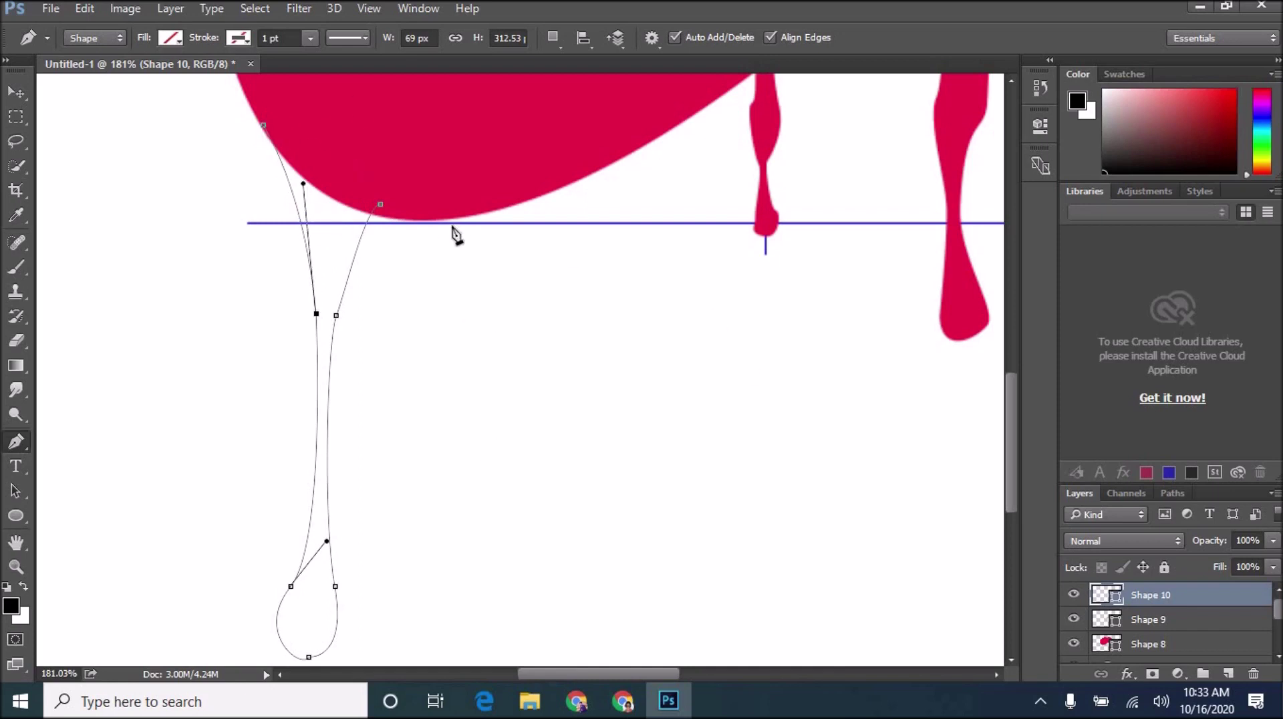
# - Trace a second, shorter drip, close the shape and fill it with the lip pink
pyautogui.moveTo(400, 261); pyautogui.dragTo(399, 270)
pyautogui.moveTo(396, 330); pyautogui.dragTo(404, 339)
pyautogui.moveTo(408, 388); pyautogui.dragTo(406, 395)
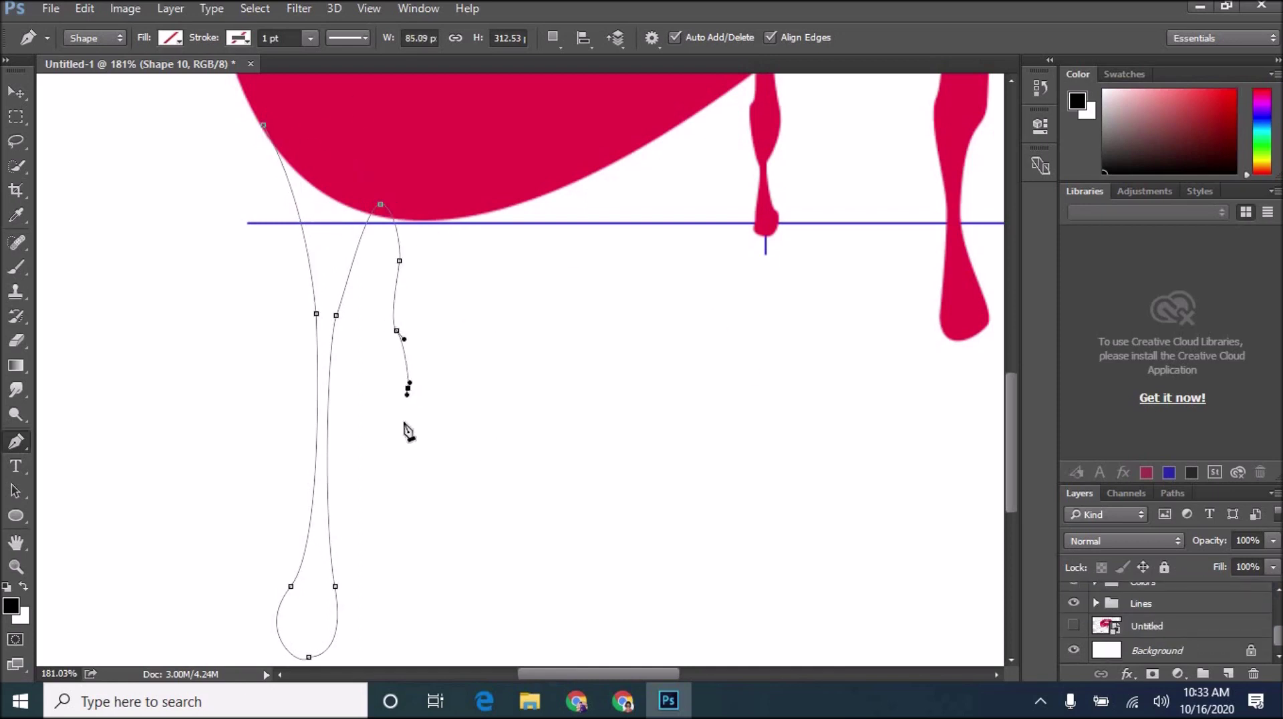
pyautogui.moveTo(400, 451)
pyautogui.mouseDown()
pyautogui.moveTo(423, 478)
pyautogui.moveTo(424, 444)
pyautogui.mouseUp()
pyautogui.moveTo(422, 388); pyautogui.dragTo(429, 386)
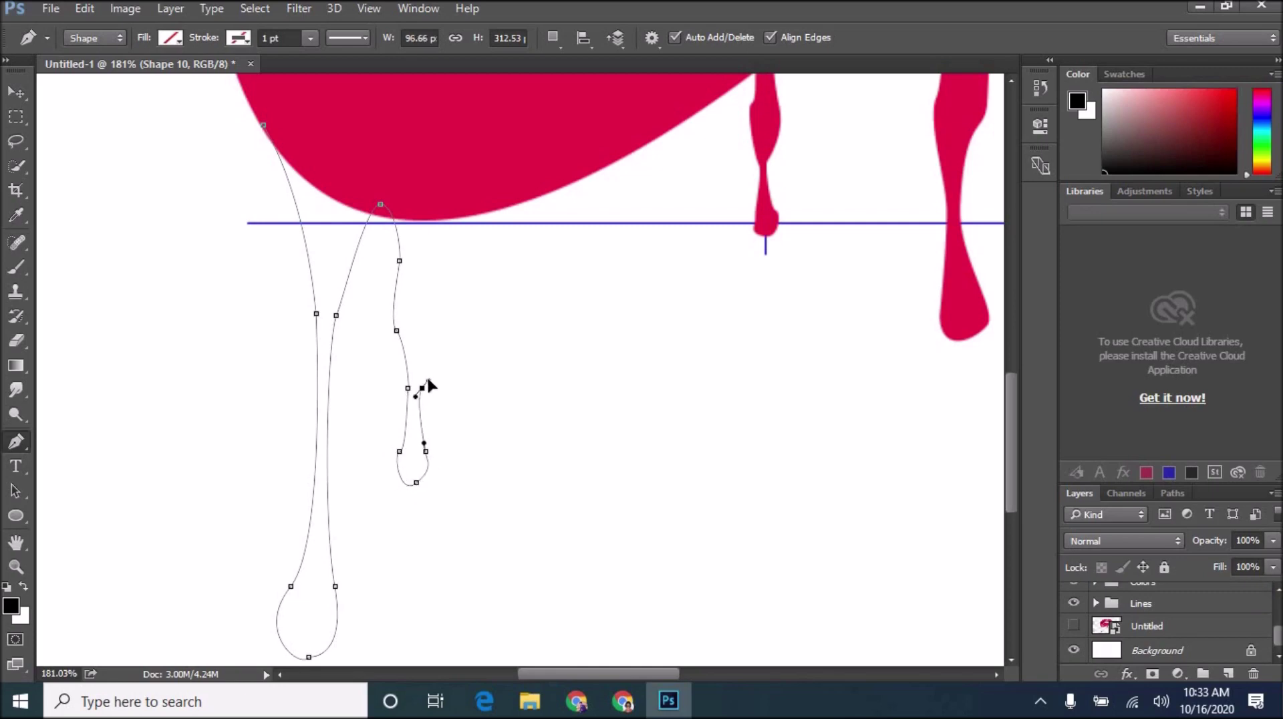
pyautogui.moveTo(422, 332); pyautogui.dragTo(417, 321)
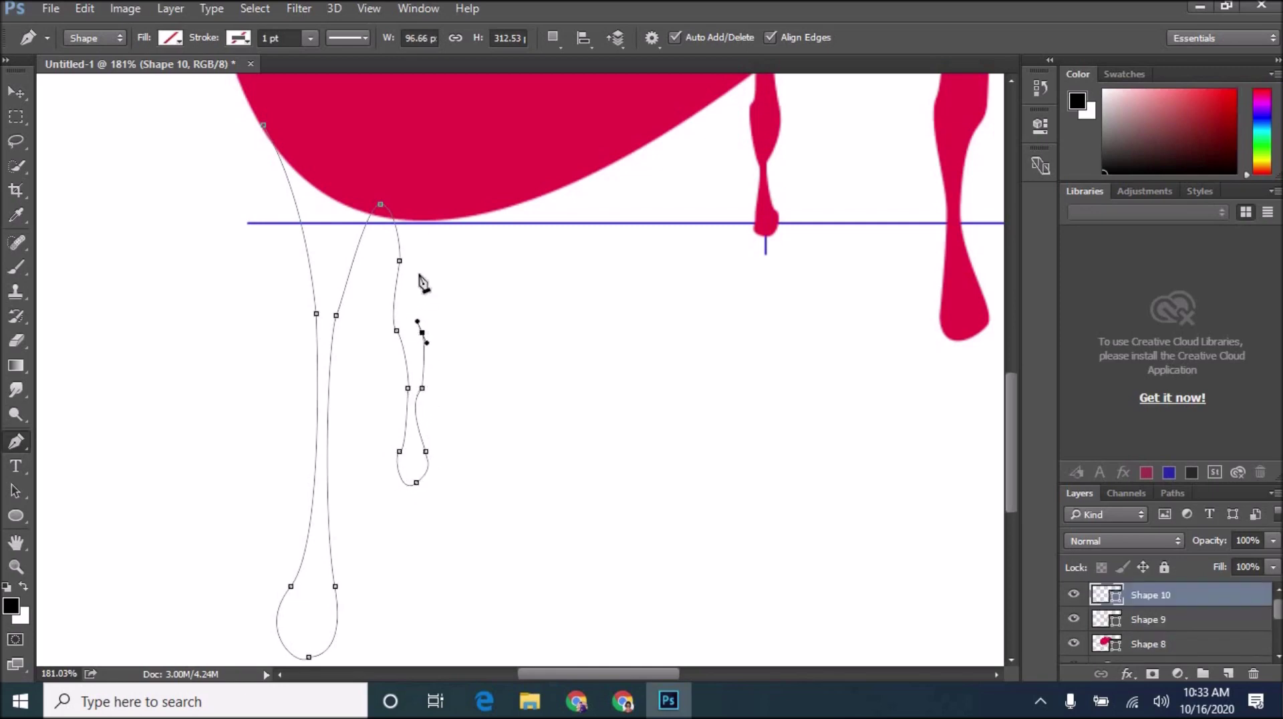
pyautogui.moveTo(423, 264); pyautogui.dragTo(433, 262)
pyautogui.moveTo(418, 266); pyautogui.dragTo(453, 213)
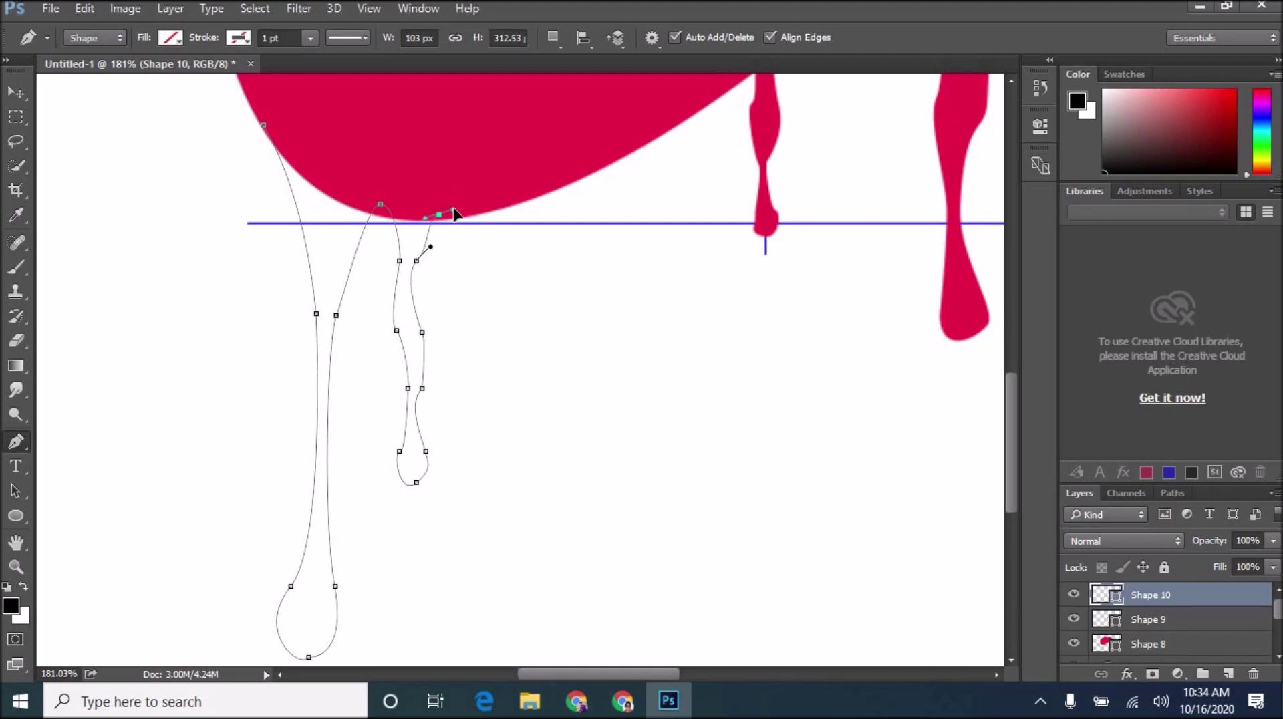
pyautogui.click(263, 125)
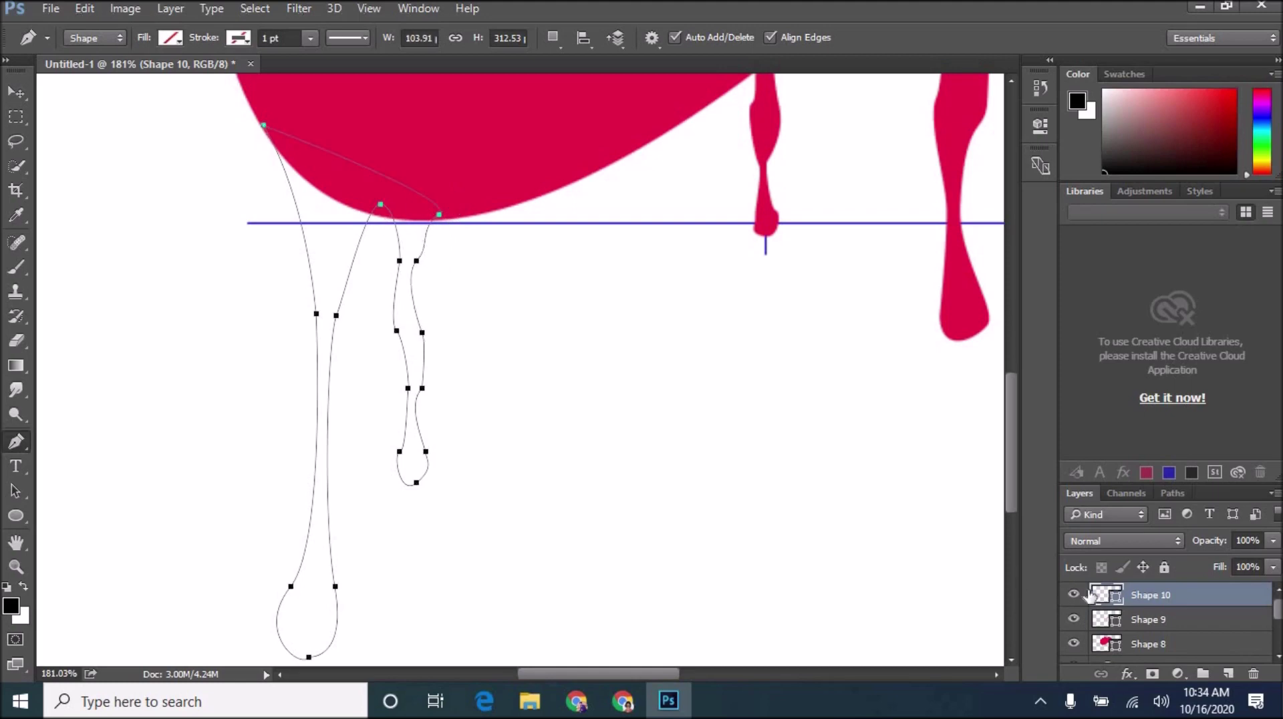
pyautogui.click(173, 38)
pyautogui.click(86, 131)
pyautogui.press('Return')
# - Outline a band across the middle of the lips, from the left corner to the right and back
pyautogui.press('v')
pyautogui.hotkey('ctrl', '0')
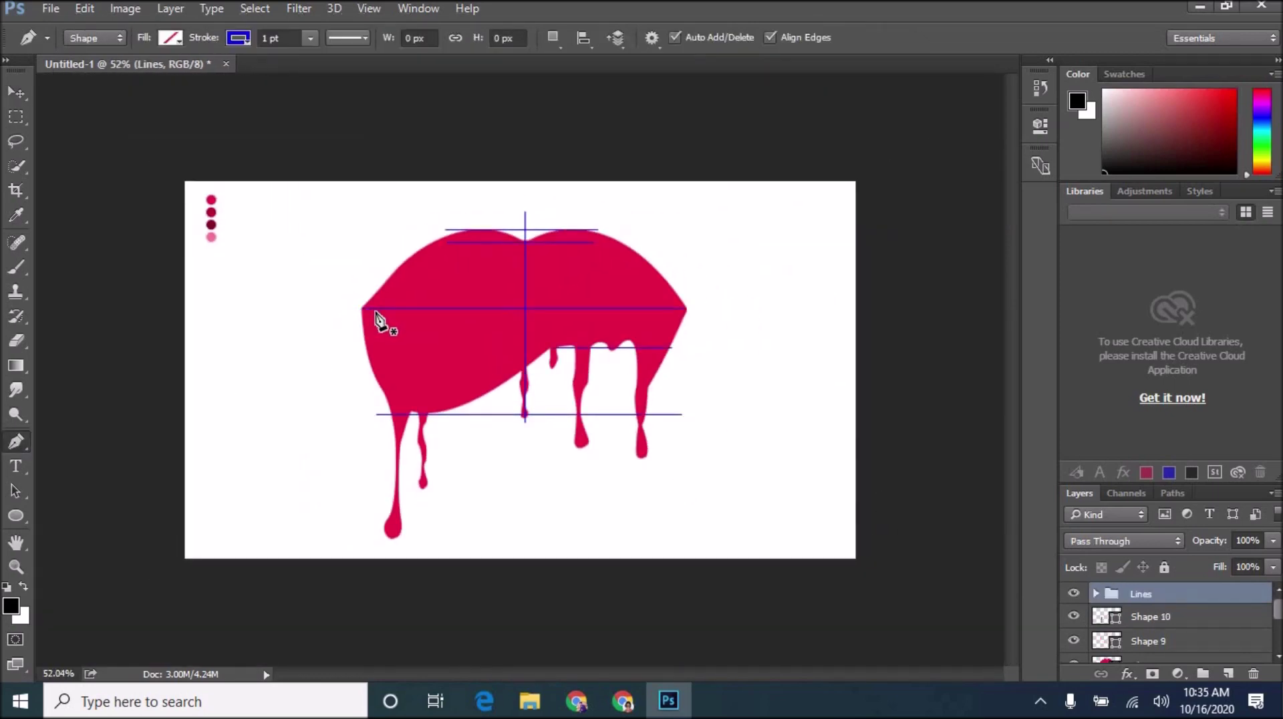
pyautogui.click(377, 309)
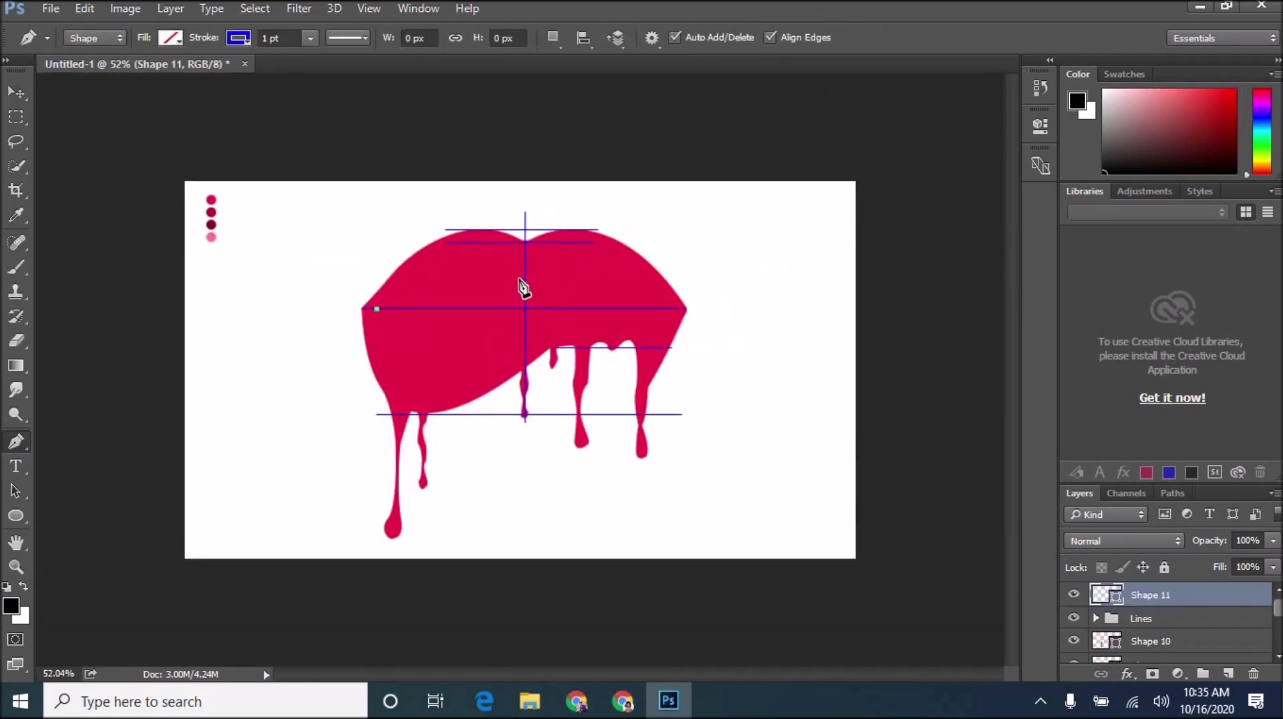
pyautogui.moveTo(514, 283); pyautogui.dragTo(554, 274)
pyautogui.moveTo(674, 301); pyautogui.dragTo(688, 318)
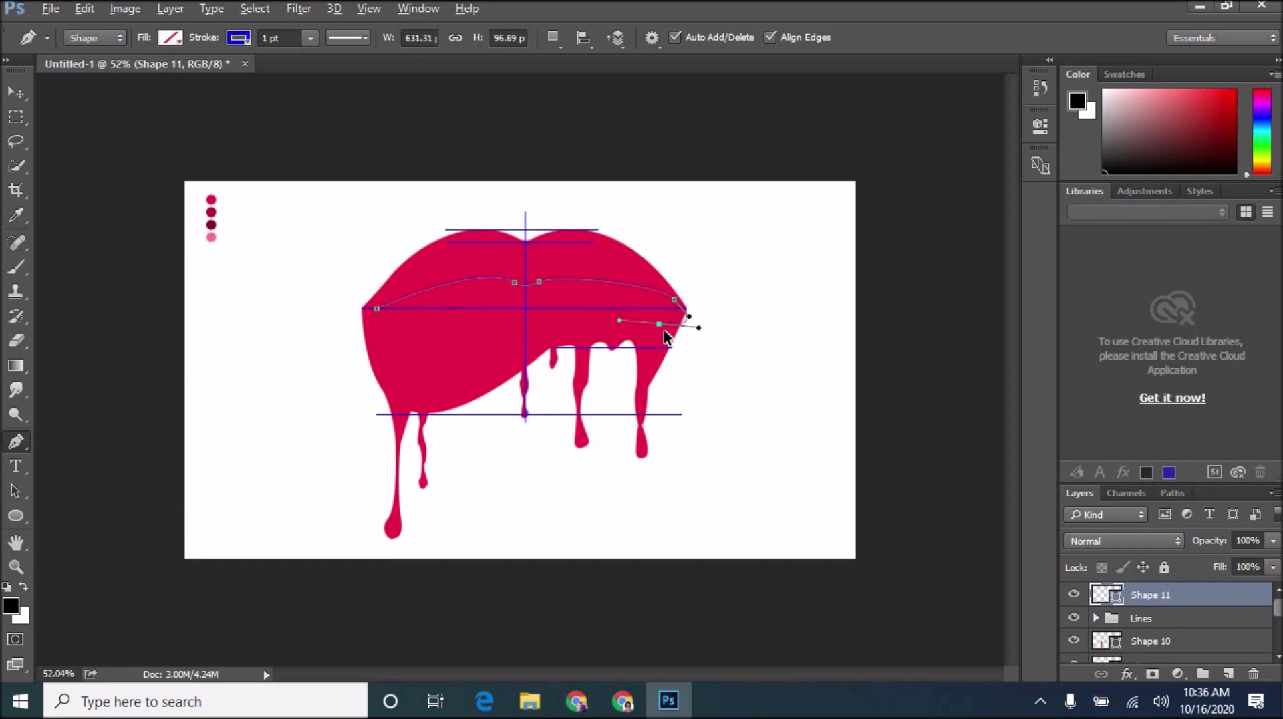
pyautogui.keyDown('alt'); pyautogui.click(674, 301); pyautogui.keyUp('alt')
pyautogui.moveTo(675, 301); pyautogui.dragTo(638, 338)
pyautogui.moveTo(460, 339)
pyautogui.mouseDown()
pyautogui.moveTo(418, 342)
pyautogui.moveTo(384, 295)
pyautogui.mouseUp()
pyautogui.scroll(5, 467, 351)
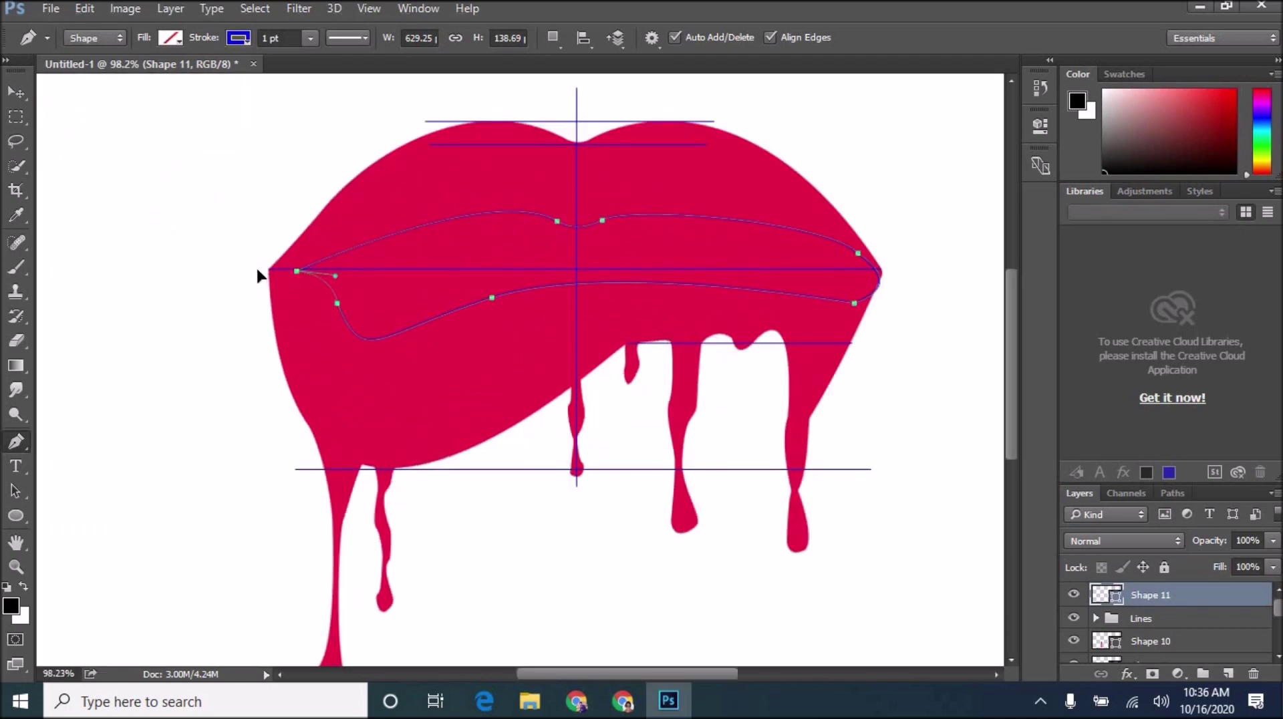
pyautogui.scroll(-2, 424, 347)
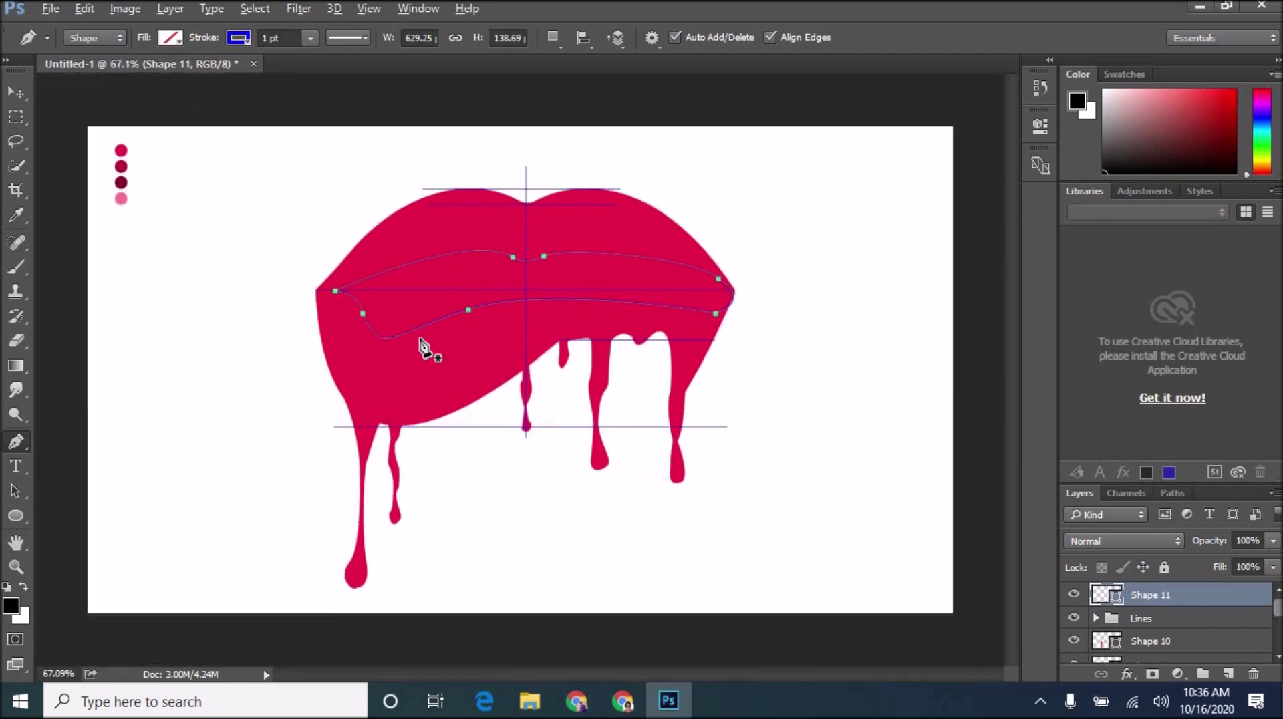
# - Remove the band's stroke, try a solid fill colour, then cancel the colour change
pyautogui.click(241, 38)
pyautogui.click(144, 67)
pyautogui.click(171, 38)
pyautogui.click(104, 75)
pyautogui.click(787, 114)
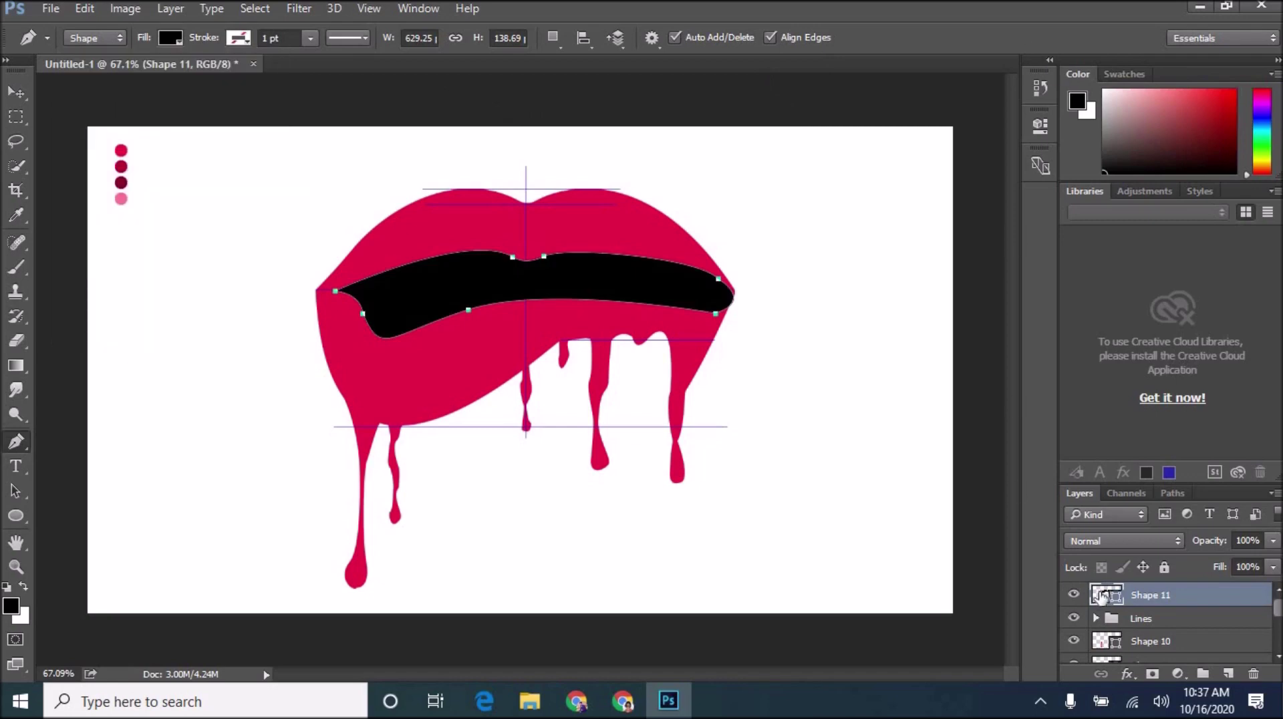
pyautogui.doubleClick(1101, 596)
pyautogui.click(652, 224)
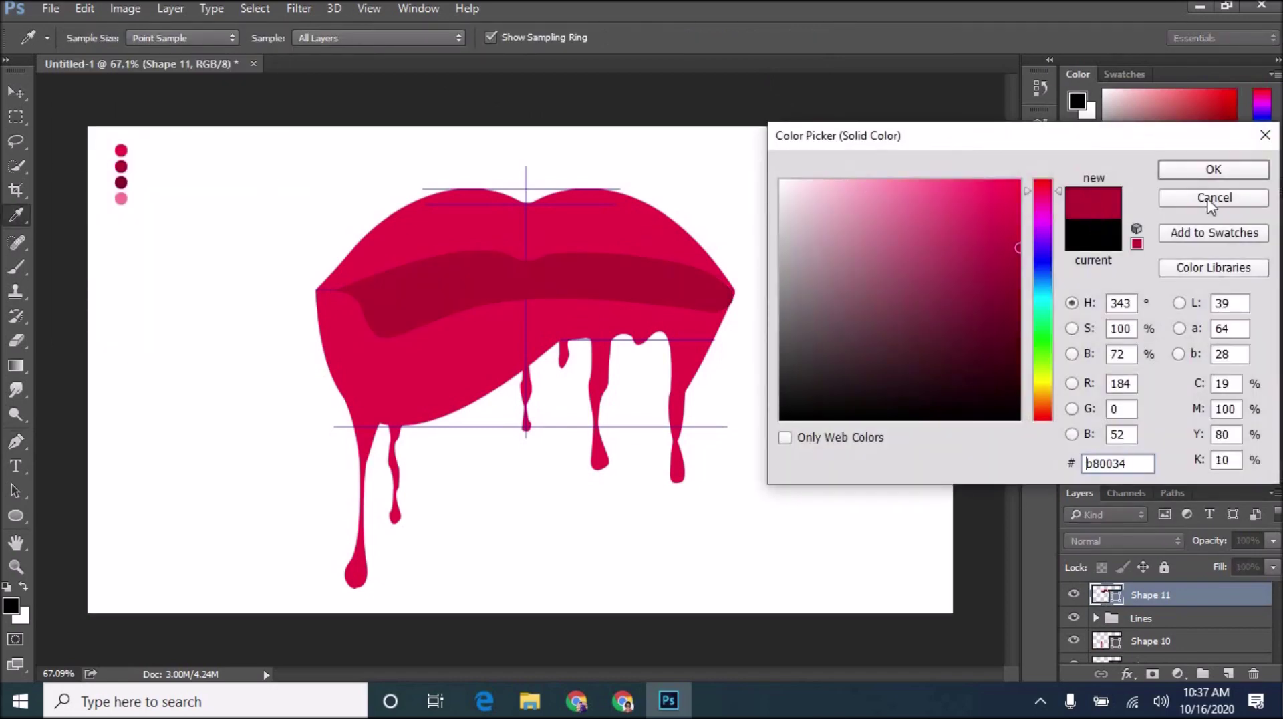
pyautogui.click(1214, 169)
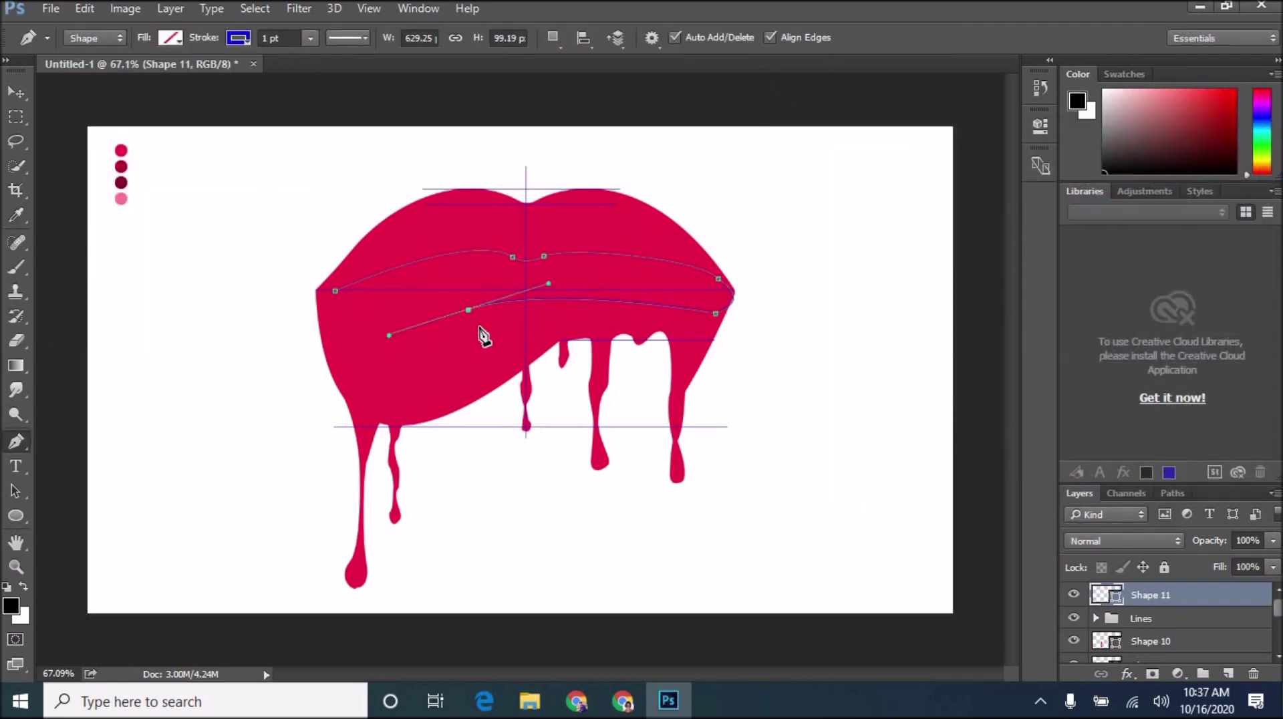
# - Redraw the band's lower edge to dip on the left and close it at the left corner
pyautogui.hotkey('ctrl', 'z')
pyautogui.moveTo(478, 322)
pyautogui.mouseDown()
pyautogui.moveTo(458, 356)
pyautogui.moveTo(465, 322)
pyautogui.mouseUp()
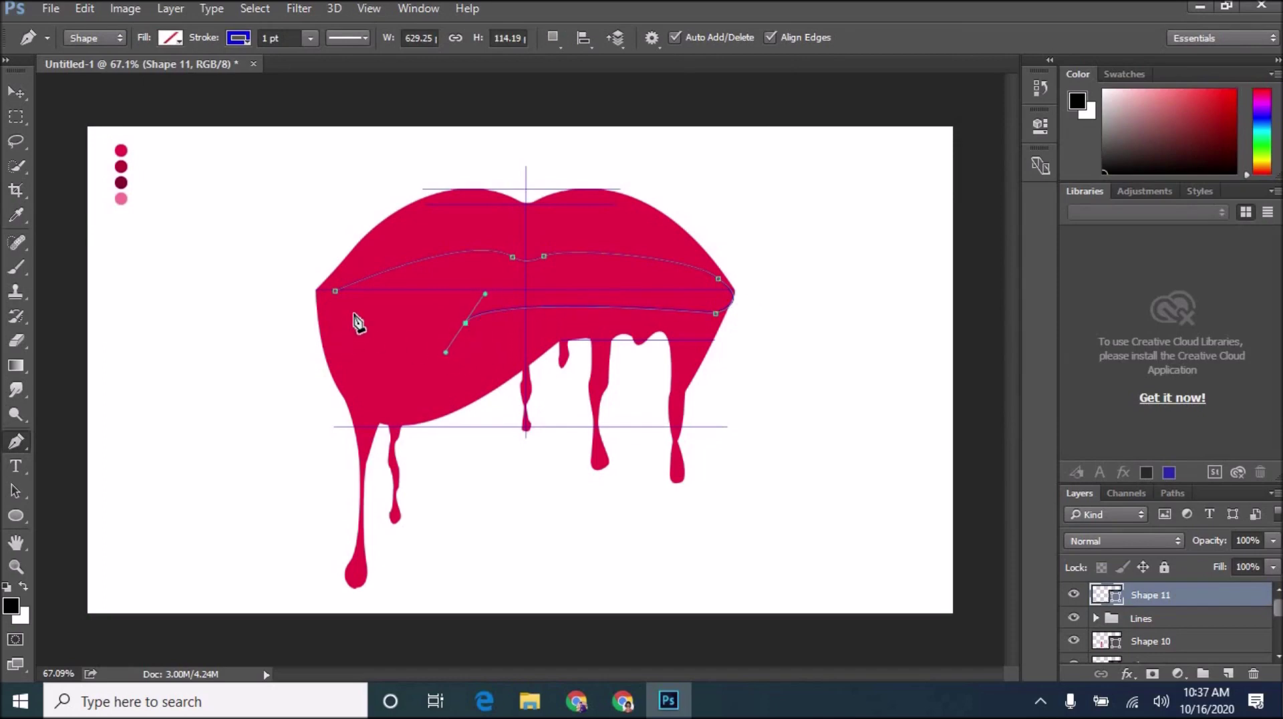
pyautogui.moveTo(359, 307); pyautogui.dragTo(351, 235)
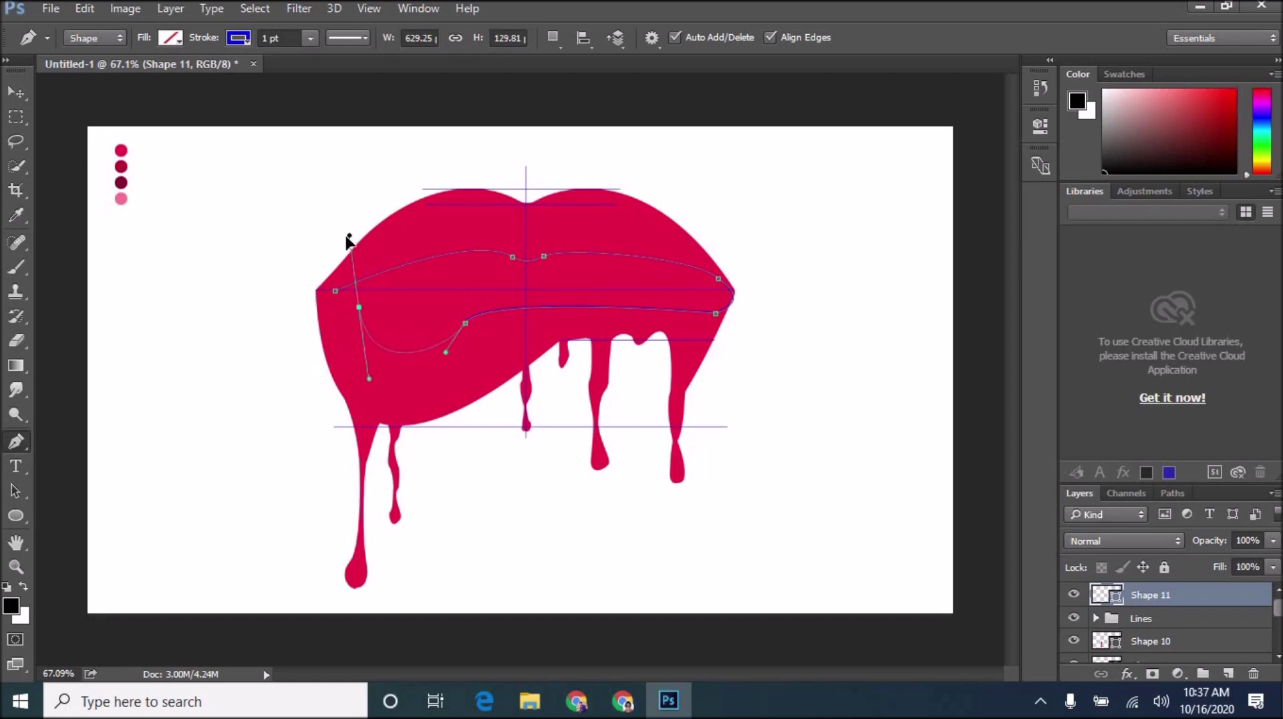
pyautogui.moveTo(465, 322); pyautogui.dragTo(459, 329)
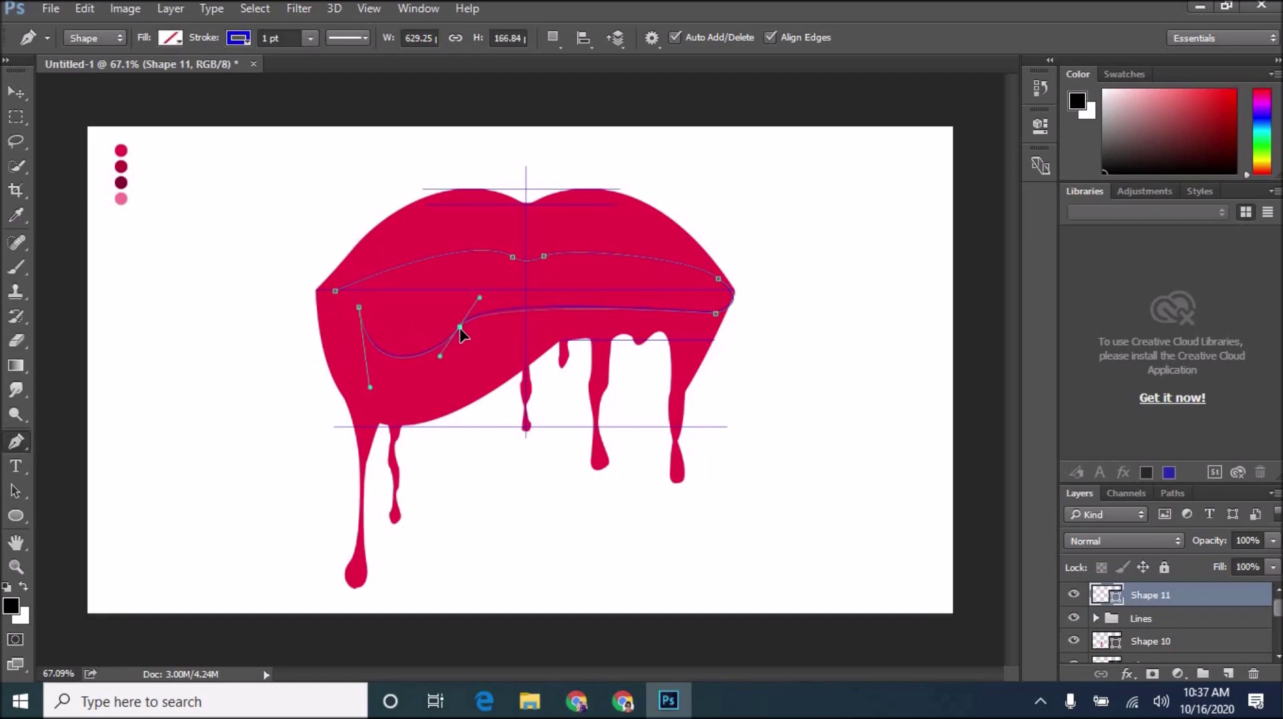
pyautogui.moveTo(359, 306); pyautogui.dragTo(353, 316)
pyautogui.keyDown('ctrl'); pyautogui.click(353, 316); pyautogui.keyUp('ctrl')
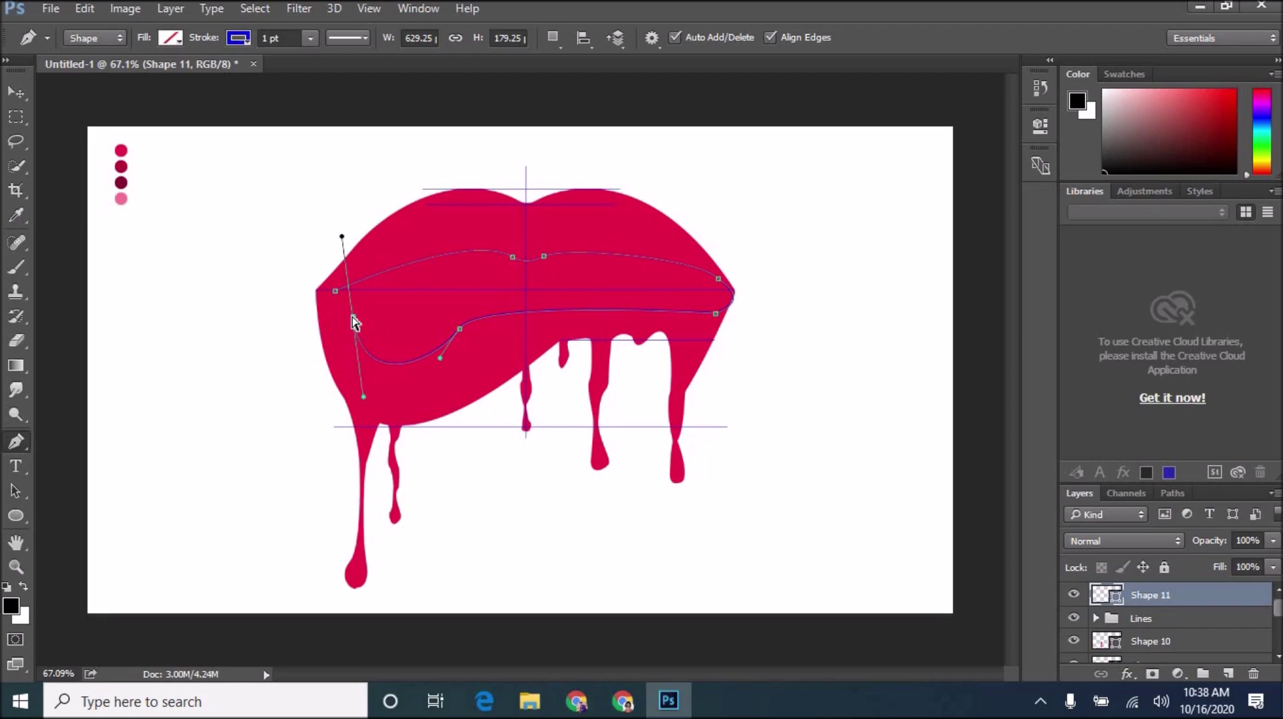
pyautogui.keyDown('ctrl'); pyautogui.click(315, 290); pyautogui.keyUp('ctrl')
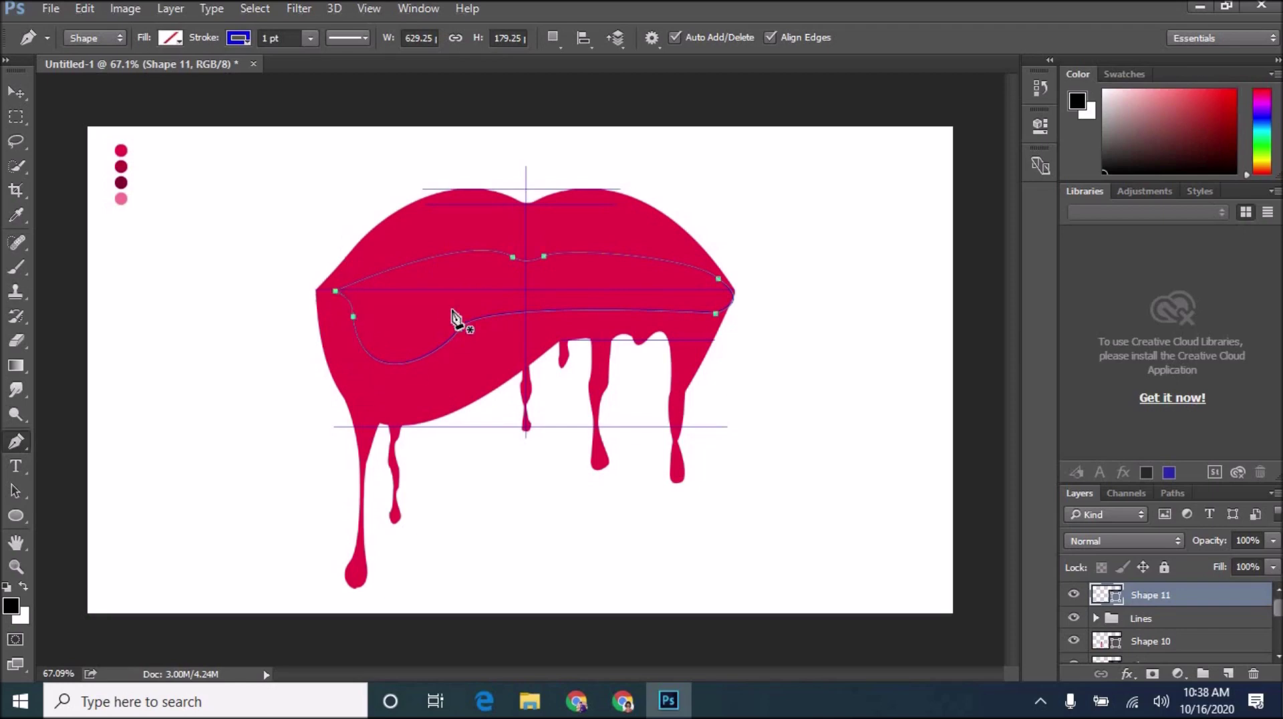
# - Fill the mouth band with dark red #b80034 sampled in the Color Picker
pyautogui.click(239, 38)
pyautogui.click(171, 38)
pyautogui.click(88, 134)
pyautogui.click(264, 84)
pyautogui.click(121, 167)
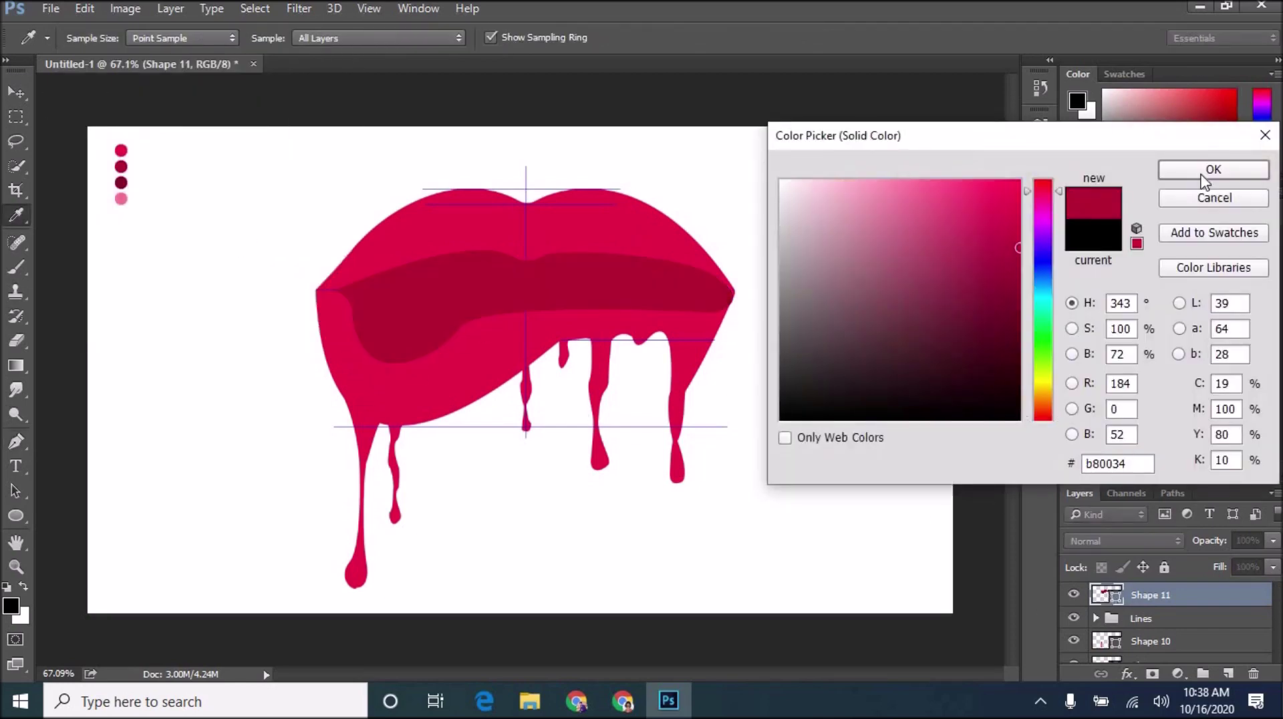
pyautogui.click(1204, 177)
pyautogui.press('v')
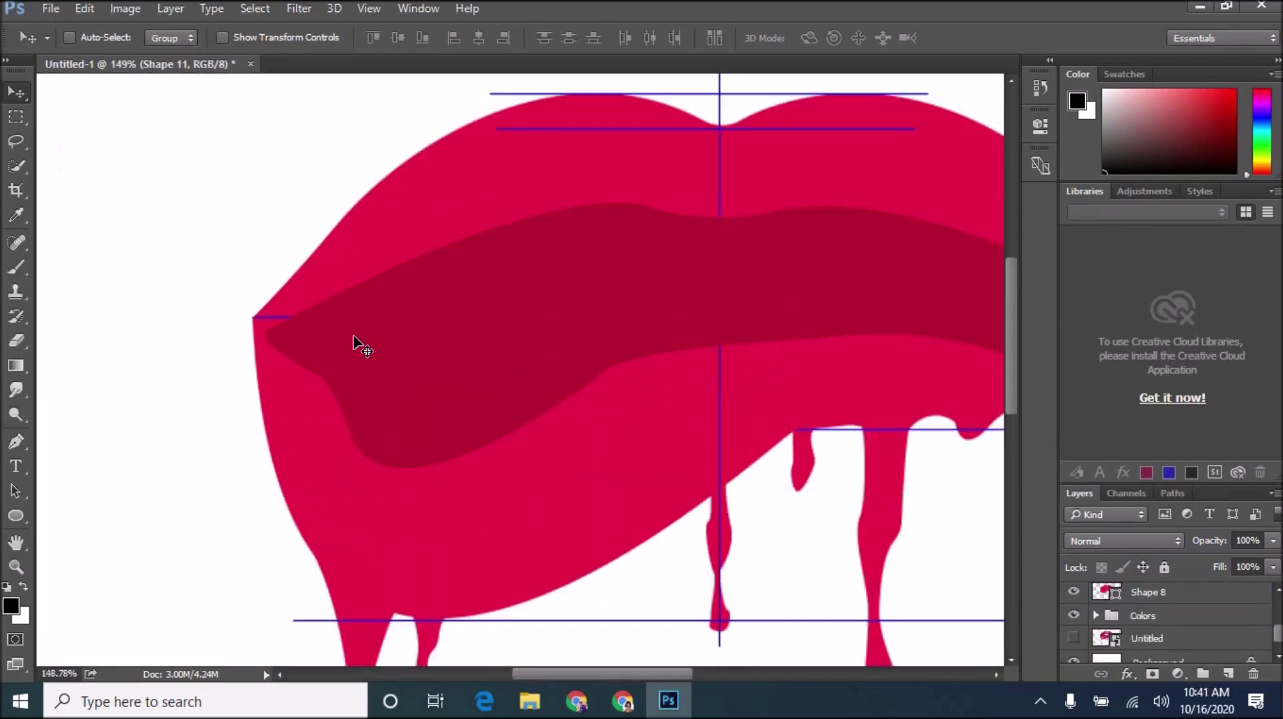
# - Anchor a new pen outline at the left lip corner and drag it across the inner mouth's top
pyautogui.press('p')
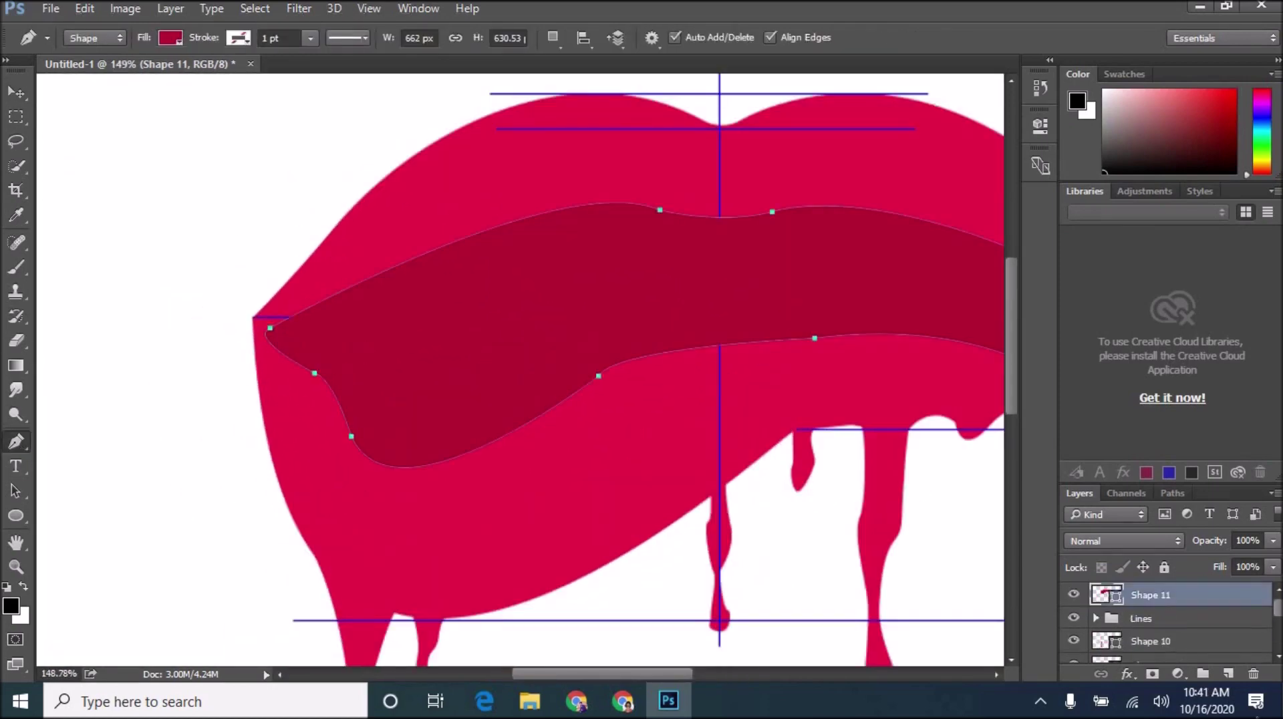
pyautogui.hotkey('ctrl', 'shift', 'alt', 'n')
pyautogui.scroll(2, 280, 328)
pyautogui.click(256, 339)
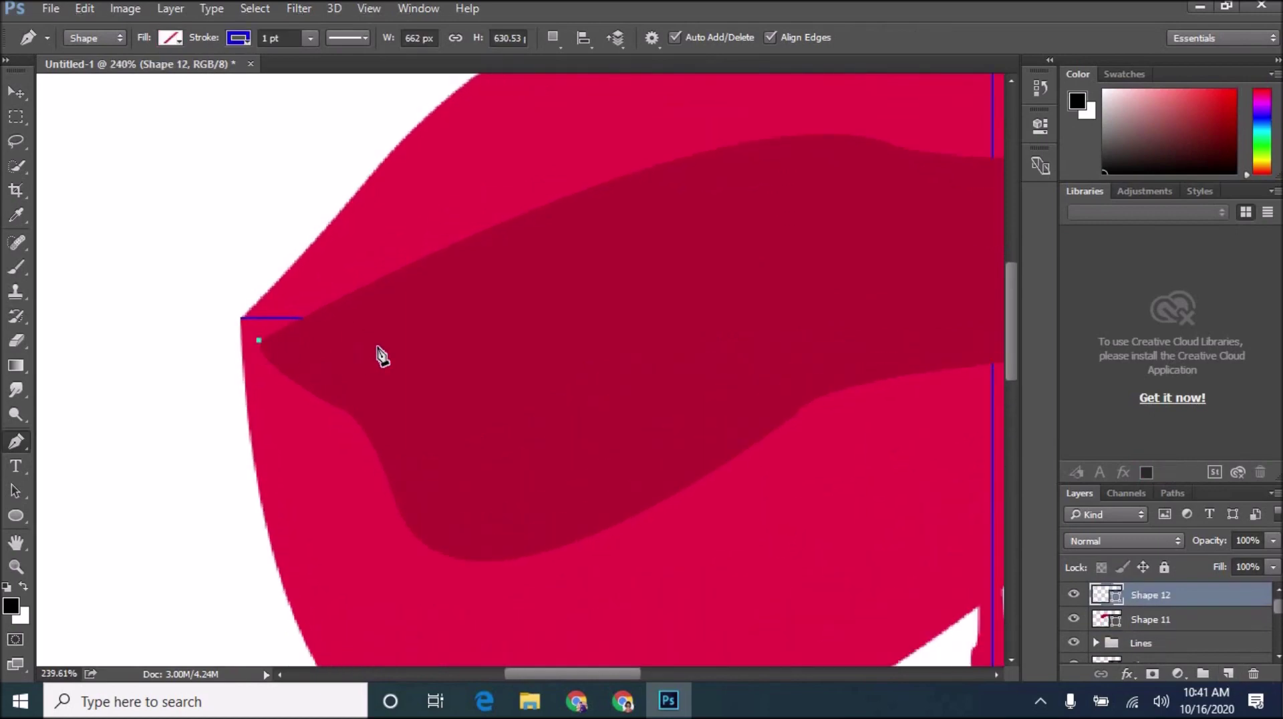
pyautogui.scroll(1, 715, 269)
pyautogui.hscroll(3, 619, 675)
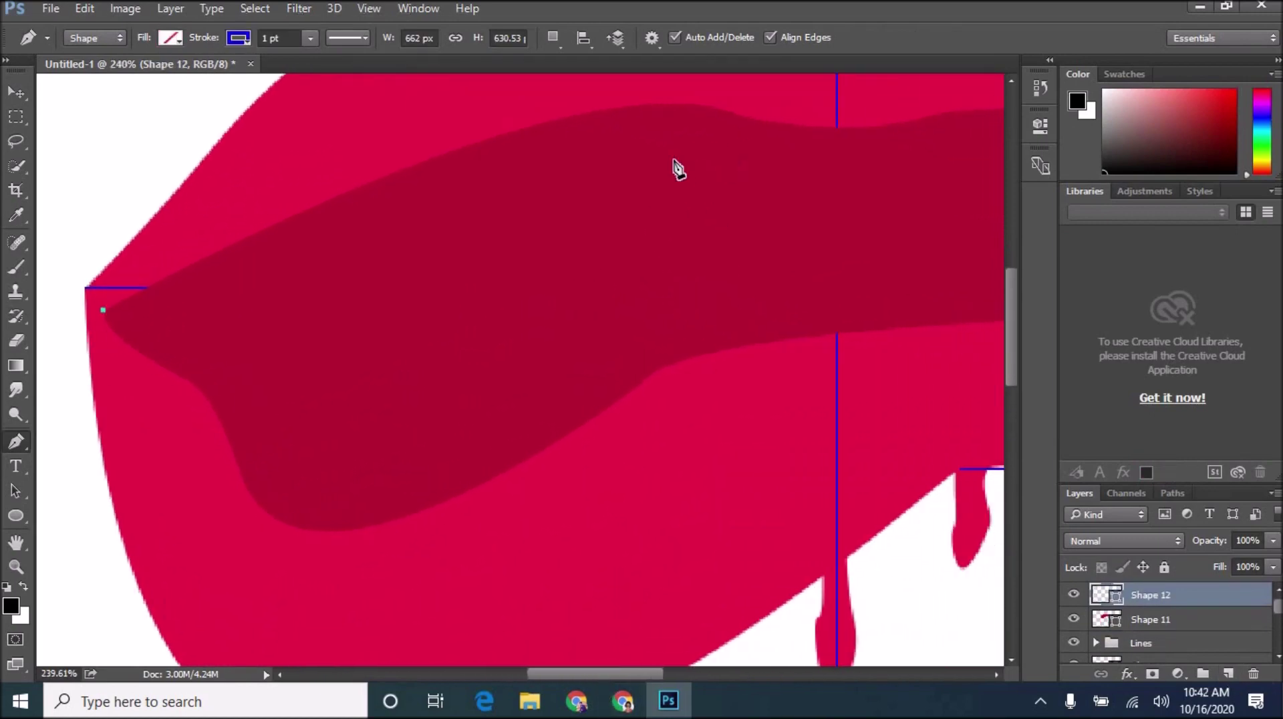
pyautogui.scroll(4, 571, 171)
pyautogui.moveTo(568, 380); pyautogui.dragTo(791, 194)
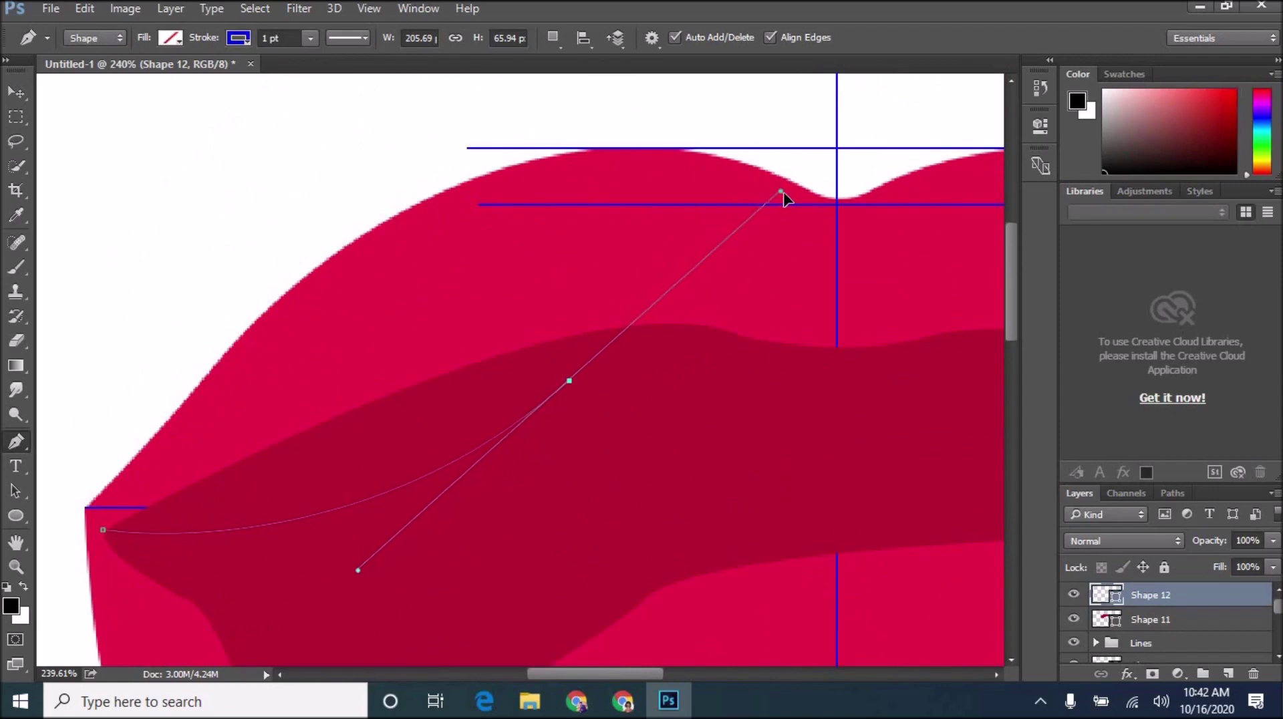
# - Add curved anchors that bend the inner-mouth outline around the right lip corner
pyautogui.hscroll(9, 701, 675)
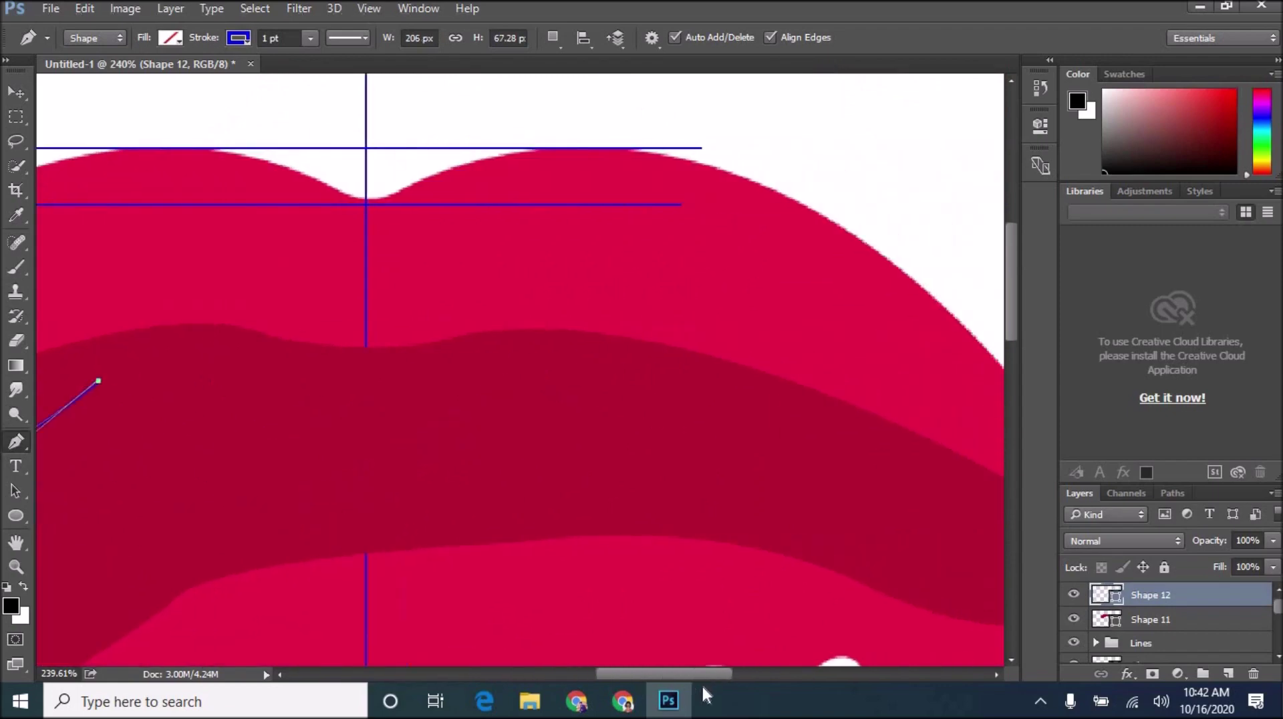
pyautogui.hscroll(3, 701, 665)
pyautogui.moveTo(802, 536); pyautogui.dragTo(996, 592)
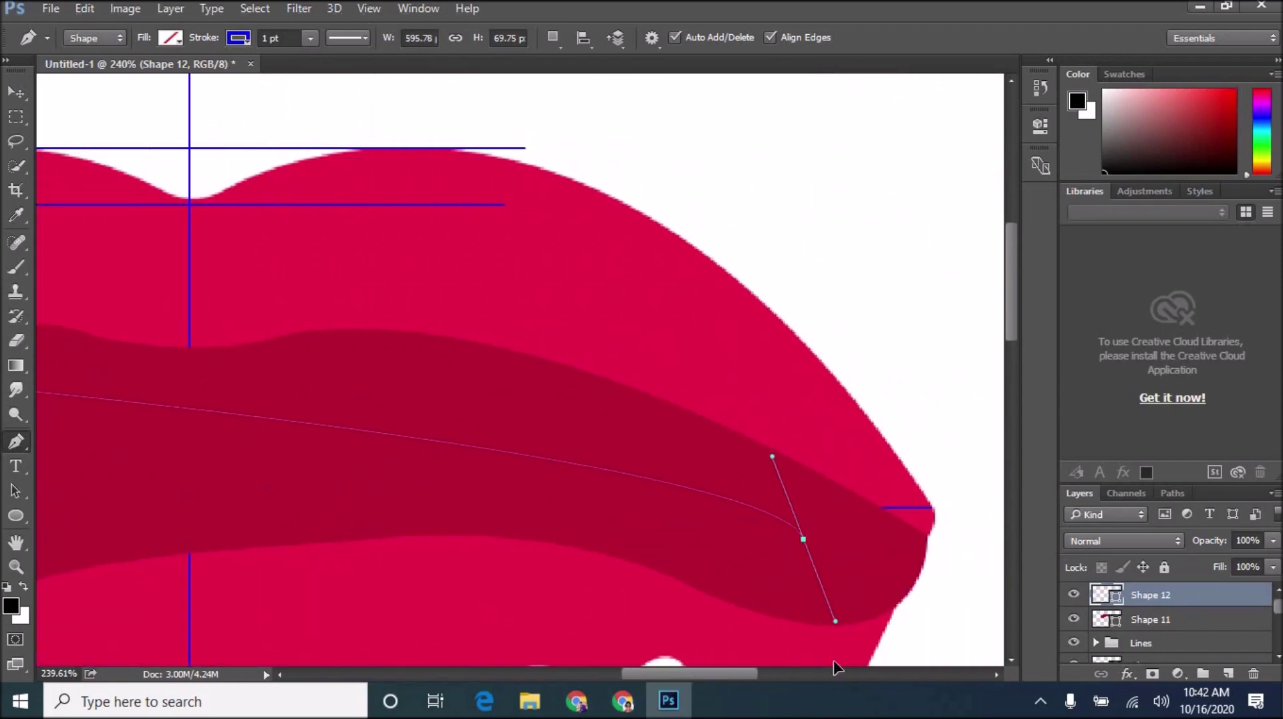
pyautogui.hscroll(-4, 623, 674)
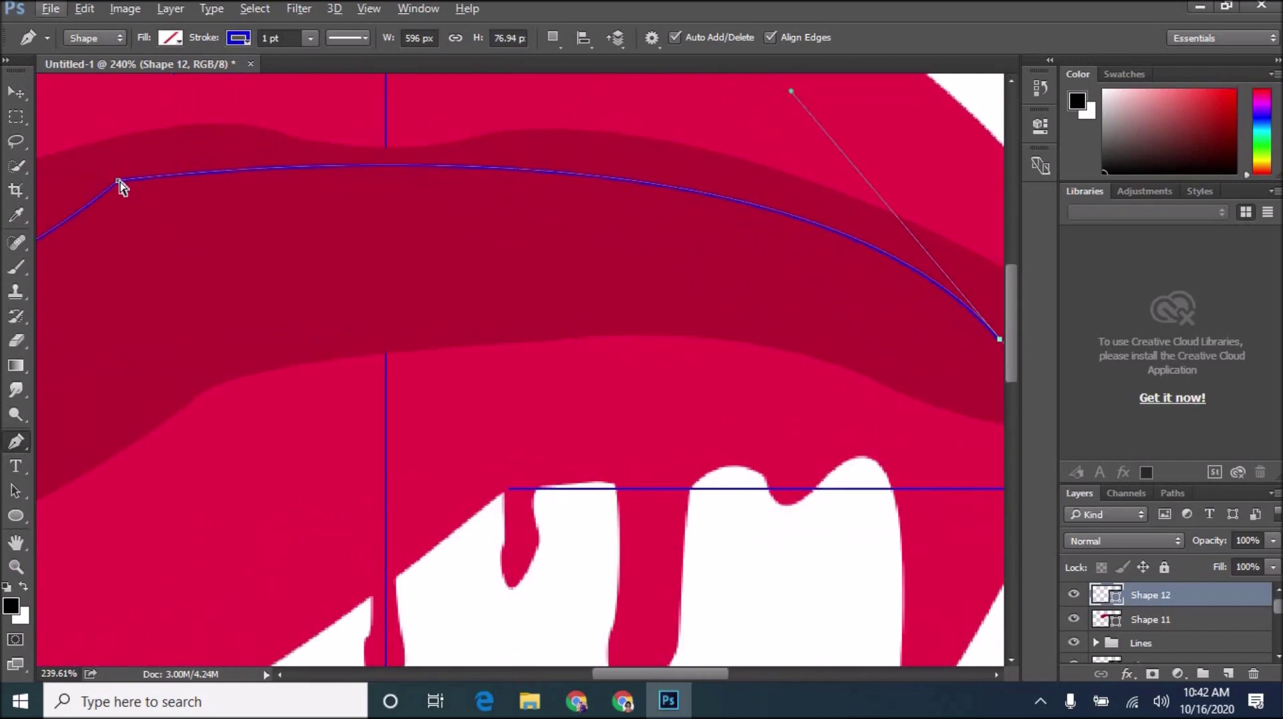
pyautogui.hscroll(-8, 622, 674)
pyautogui.moveTo(530, 180); pyautogui.dragTo(304, 369)
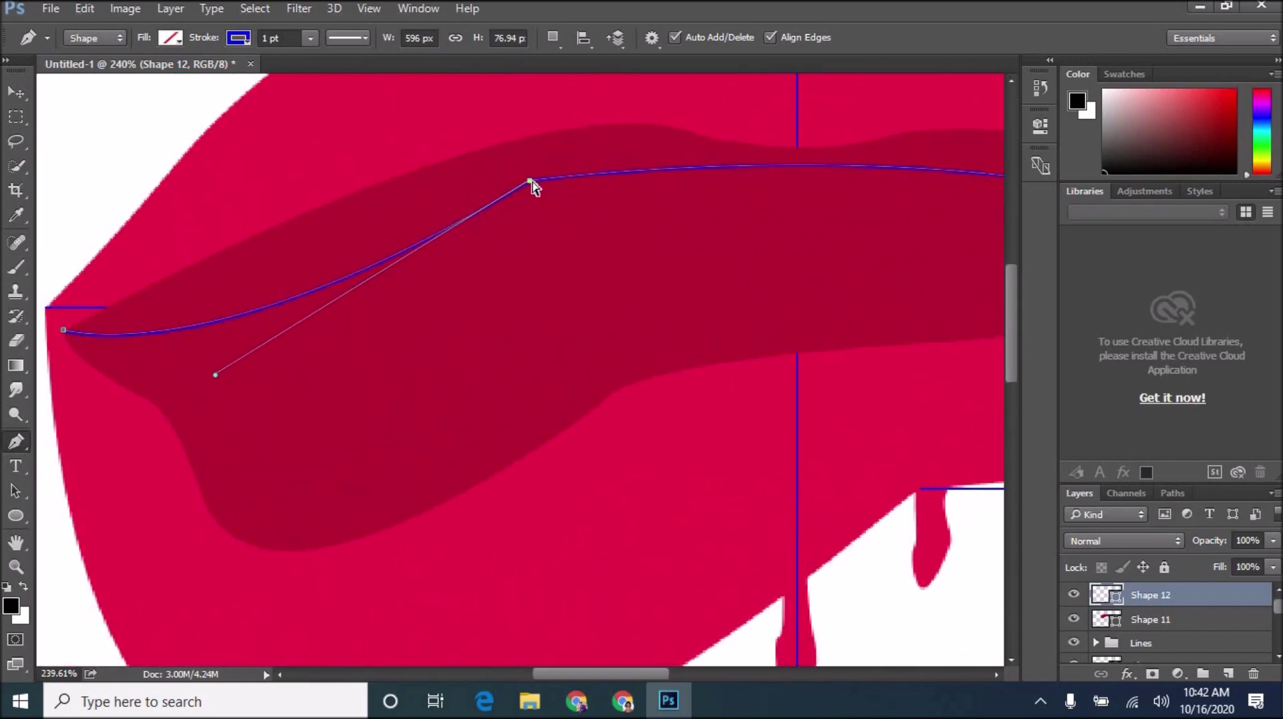
pyautogui.hscroll(10, 532, 183)
pyautogui.moveTo(974, 335); pyautogui.dragTo(1002, 401)
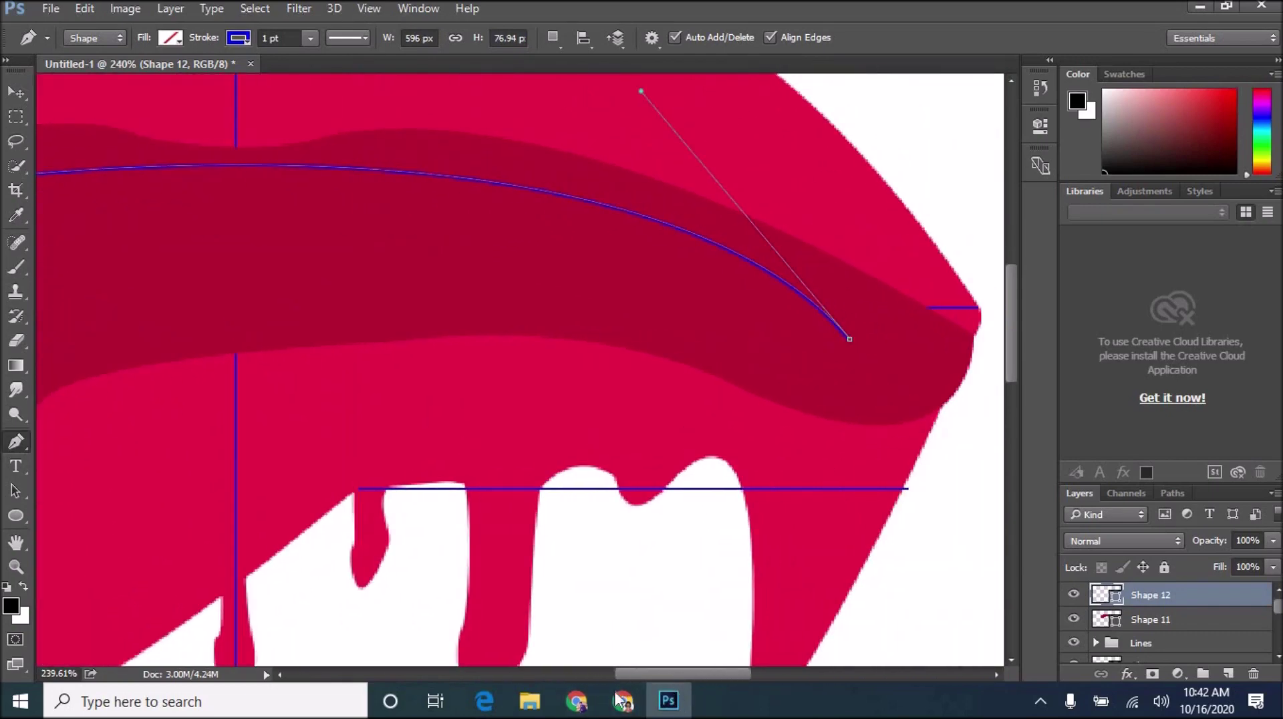
pyautogui.hscroll(-6, 355, 332)
pyautogui.hscroll(10, 644, 299)
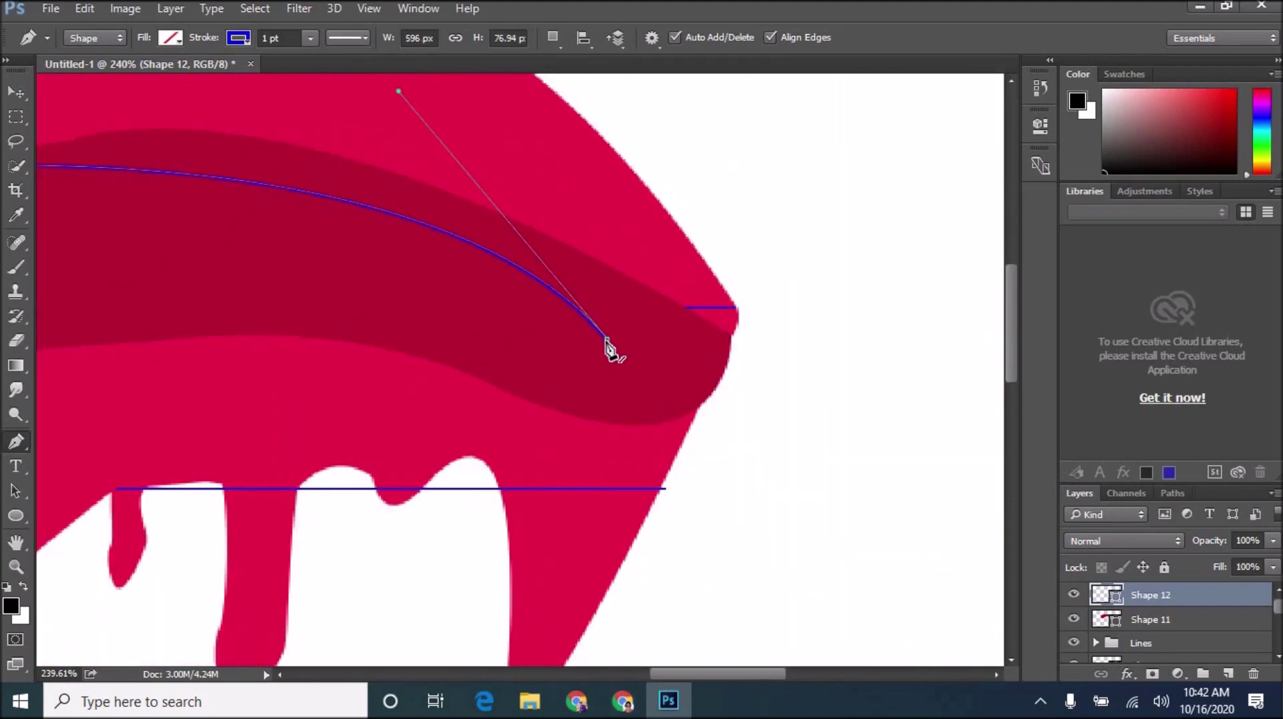
pyautogui.hscroll(-6, 119, 306)
# - Curve the lower inner edge, dip it left, and close the outline on the starting corner
pyautogui.moveTo(144, 344); pyautogui.dragTo(41, 435)
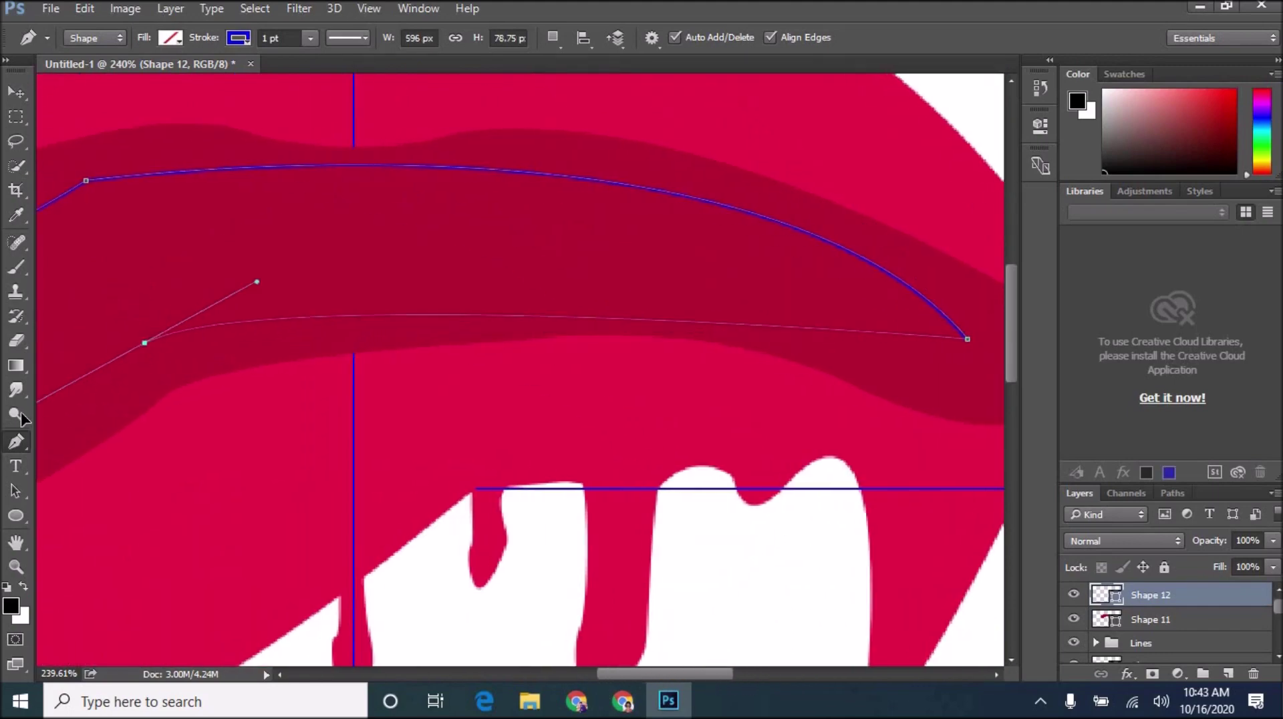
pyautogui.moveTo(624, 672); pyautogui.dragTo(568, 668)
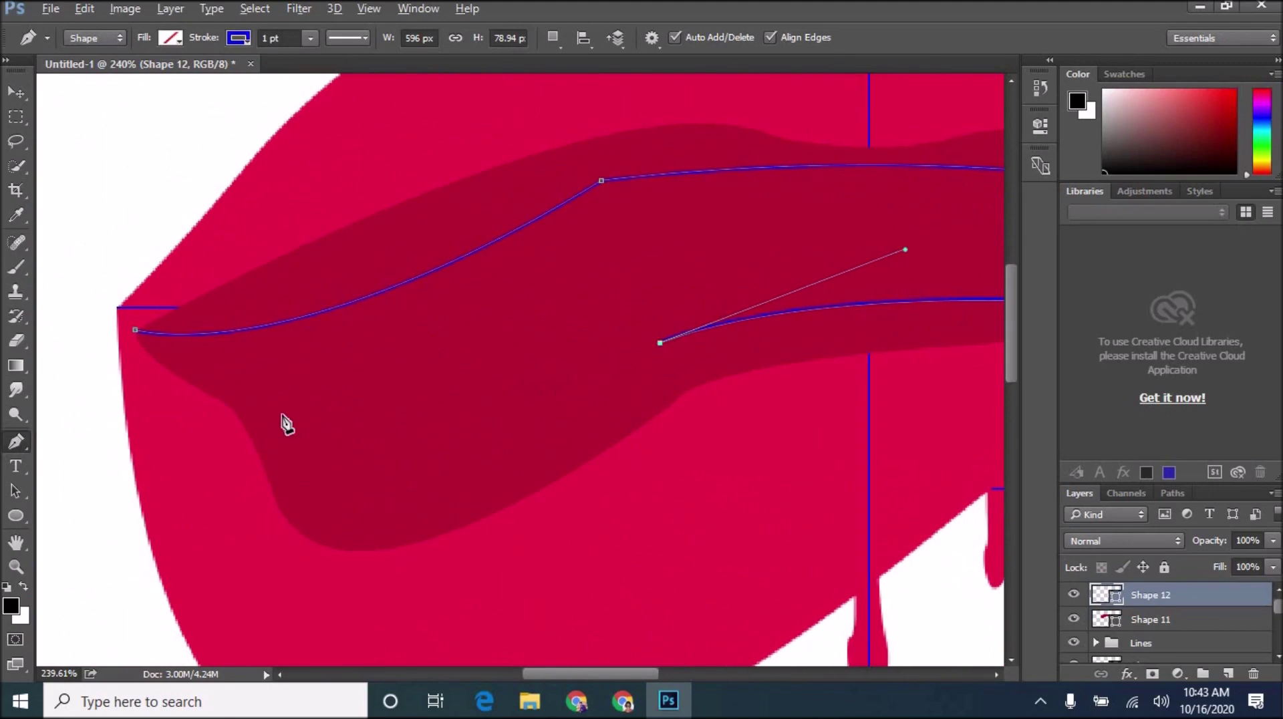
pyautogui.moveTo(267, 406); pyautogui.dragTo(206, 166)
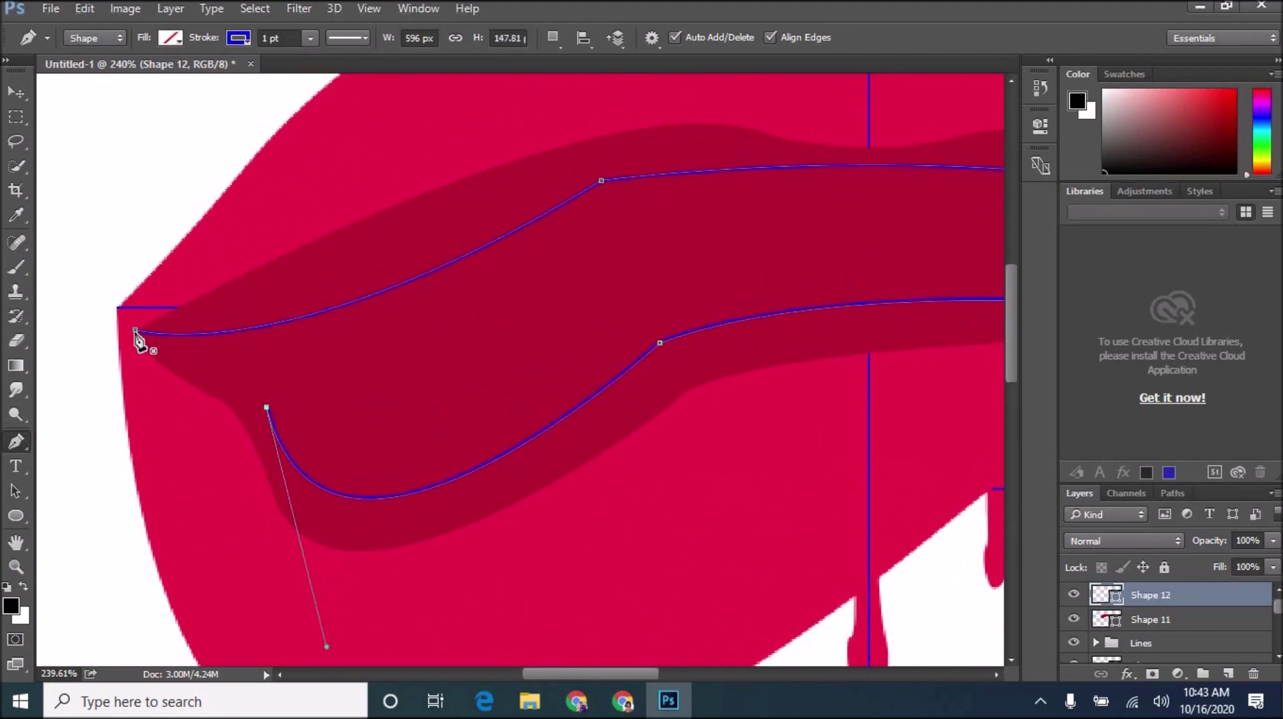
pyautogui.moveTo(135, 329); pyautogui.dragTo(199, 303)
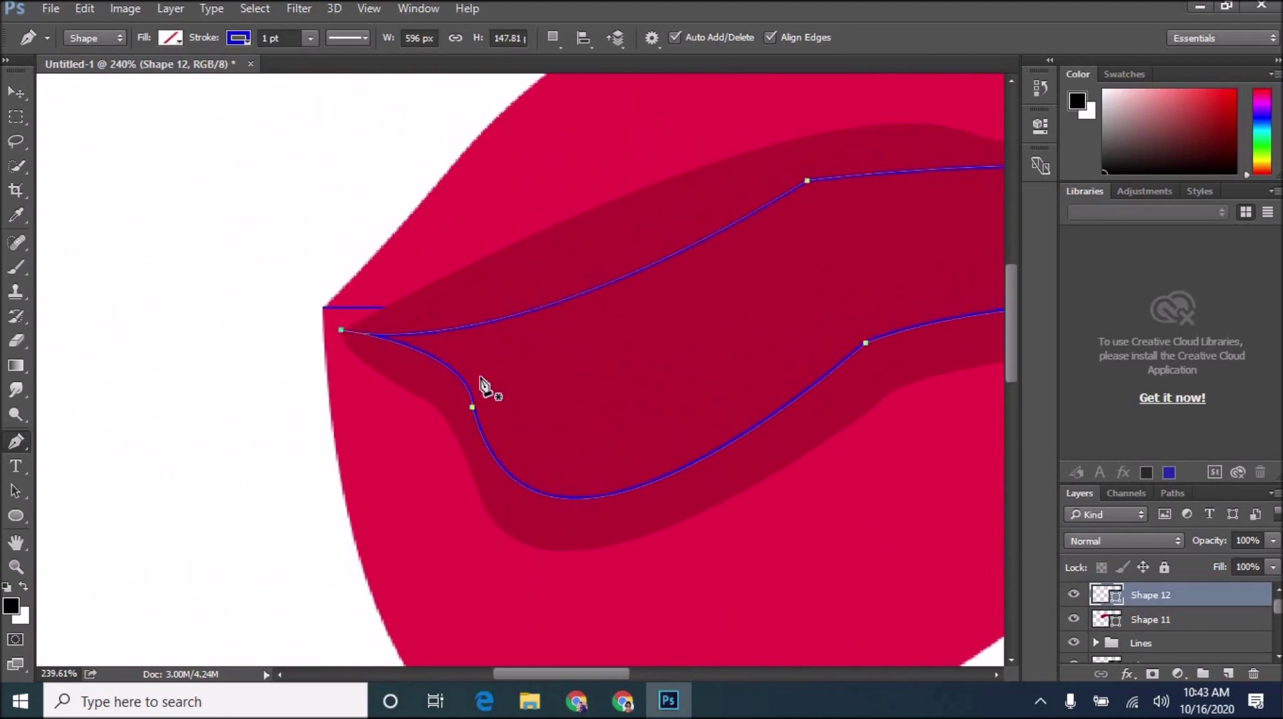
pyautogui.scroll(-5, 428, 354)
# - Set the inner-mouth shape's stroke to none
pyautogui.scroll(6, 343, 320)
pyautogui.click(170, 37)
pyautogui.click(163, 79)
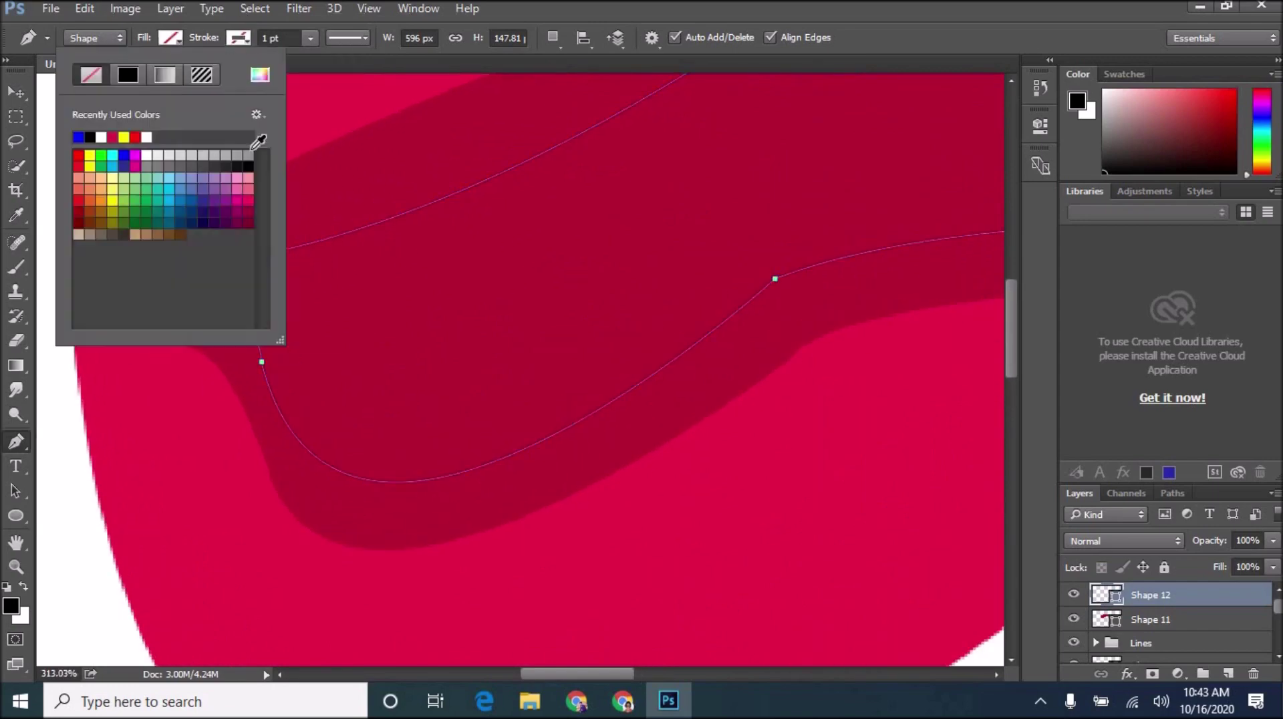
pyautogui.scroll(-5, 653, 573)
pyautogui.scroll(3, 258, 338)
# - Fill the shape with the darkest red sampled from the colour dots and nudge one anchor
pyautogui.click(195, 41)
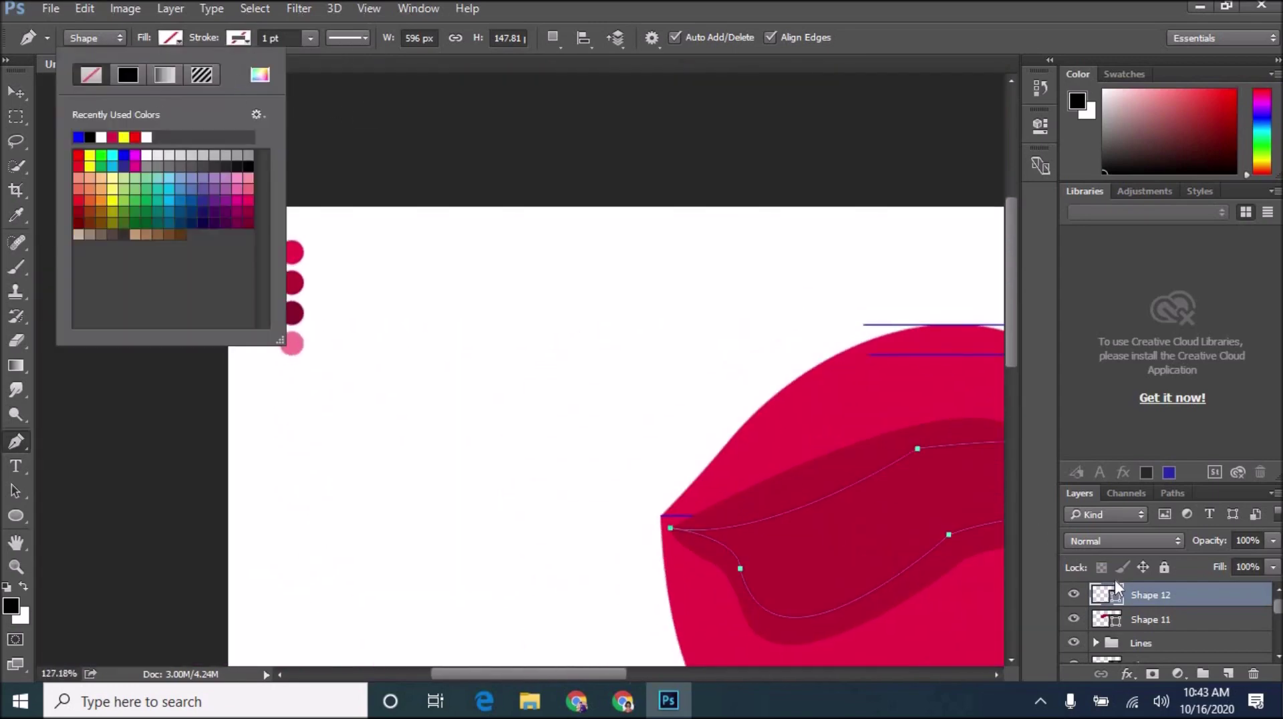
pyautogui.click(132, 82)
pyautogui.click(294, 313)
pyautogui.click(1168, 169)
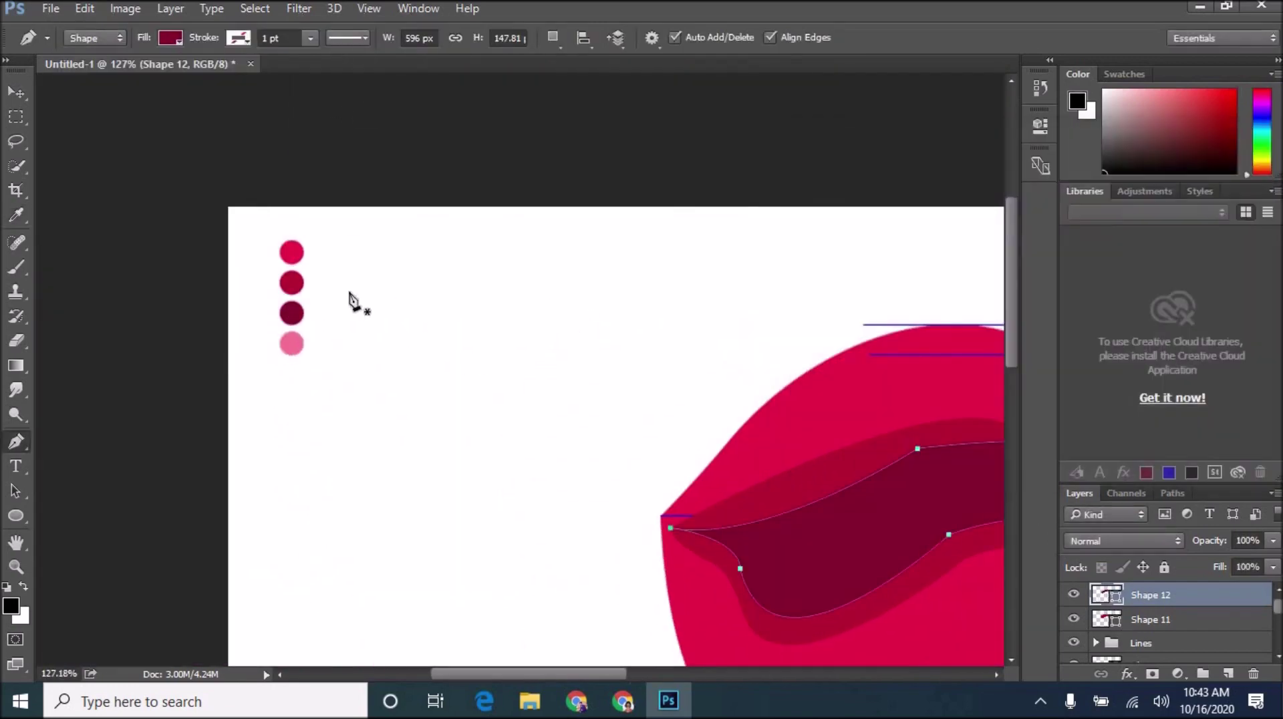
pyautogui.hotkey('ctrl', '0')
pyautogui.scroll(5, 487, 310)
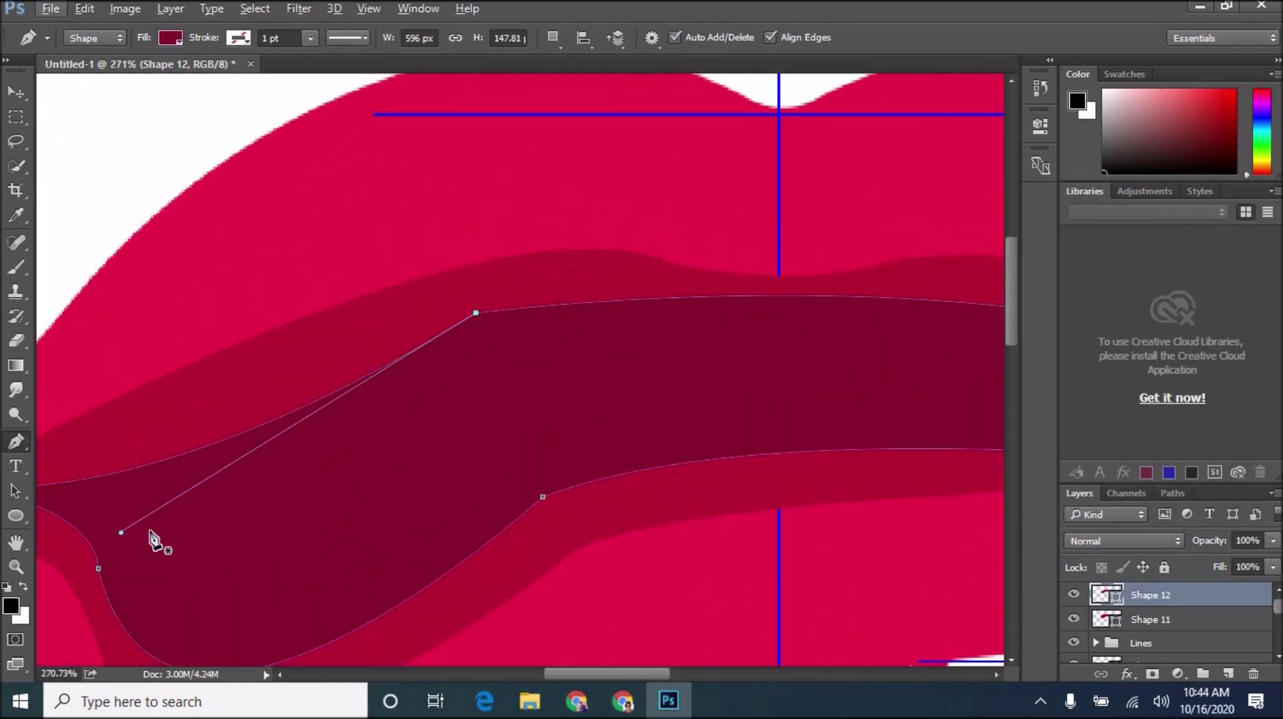
pyautogui.moveTo(157, 539); pyautogui.dragTo(113, 518)
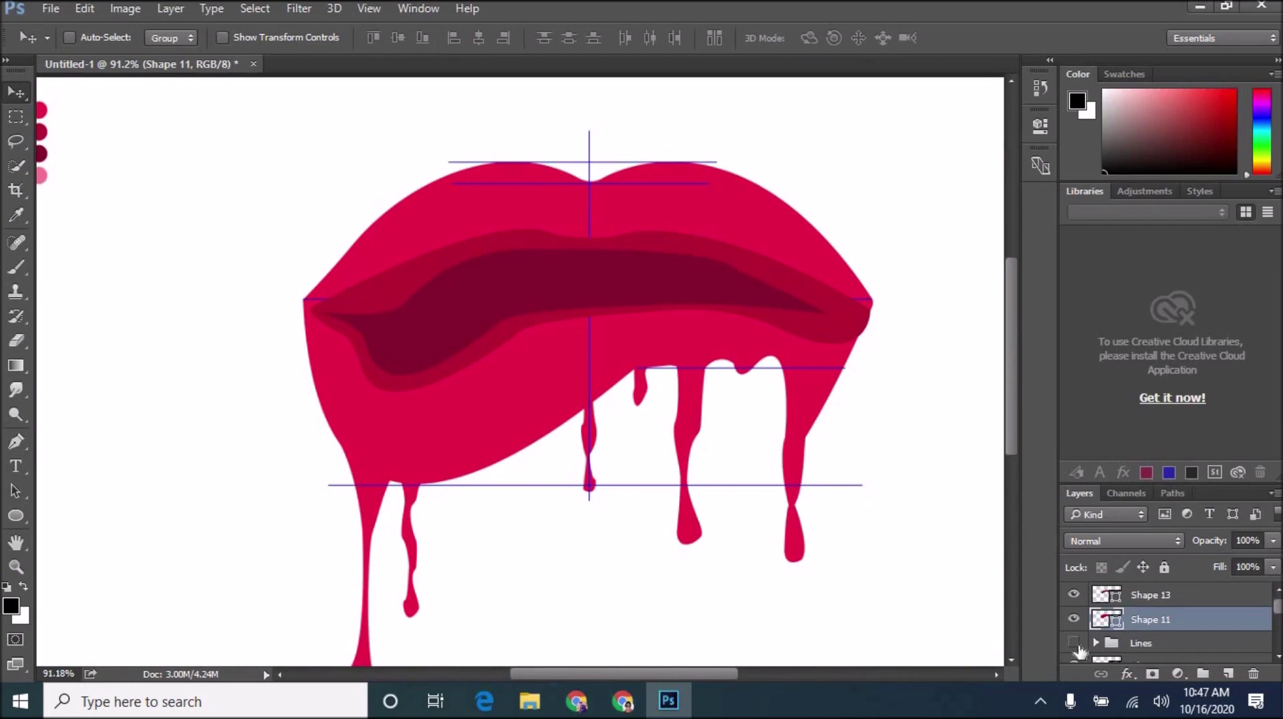
# - Hide the guide-lines group, delete the selected Shape 10 layer, and add an empty layer
pyautogui.click(1074, 642)
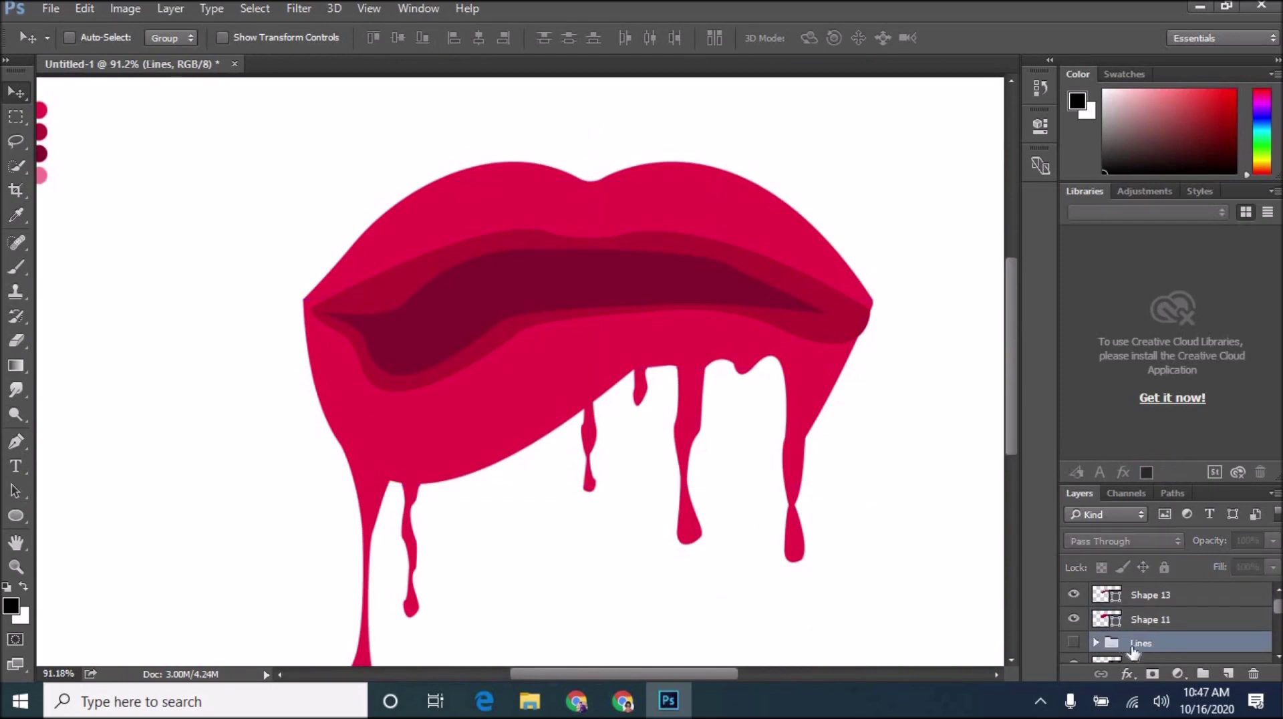
pyautogui.click(1141, 643)
pyautogui.press('Delete')
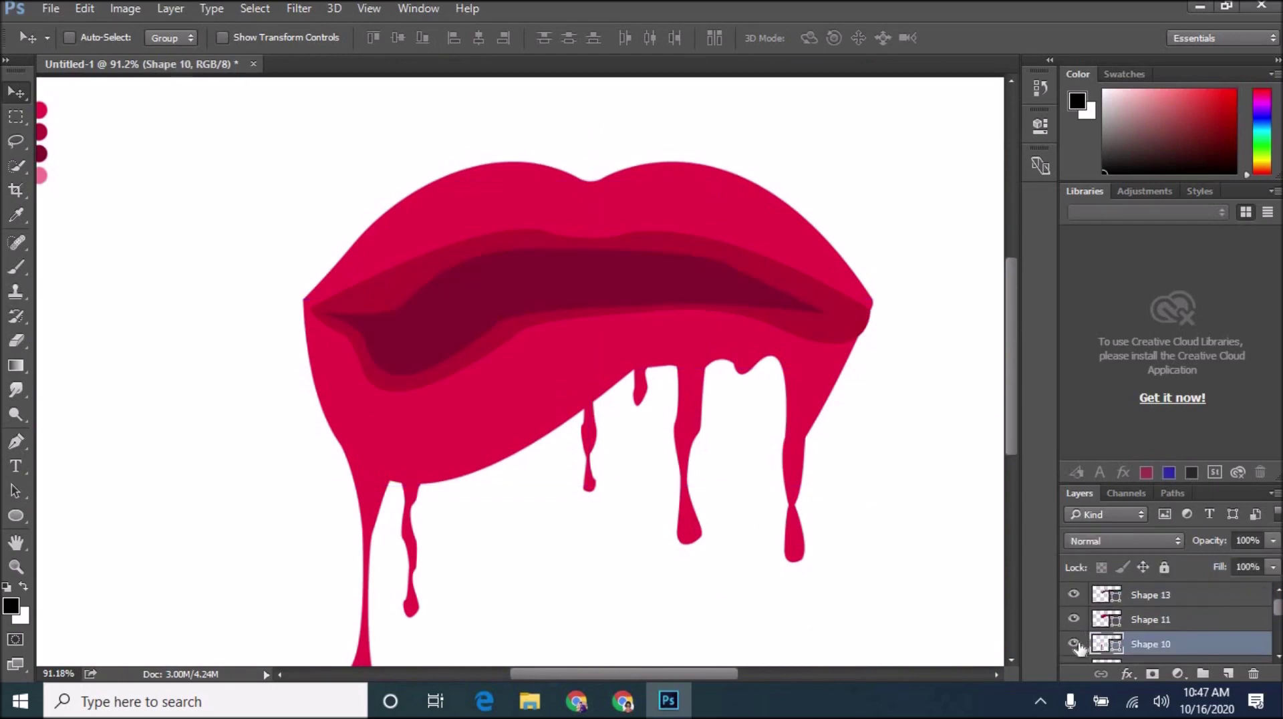
pyautogui.click(1228, 673)
# - Warp the Shape 13 inner-mouth shape so its right end bulges upward
pyautogui.hotkey('alt', '[')
pyautogui.hotkey('ctrl', 't')
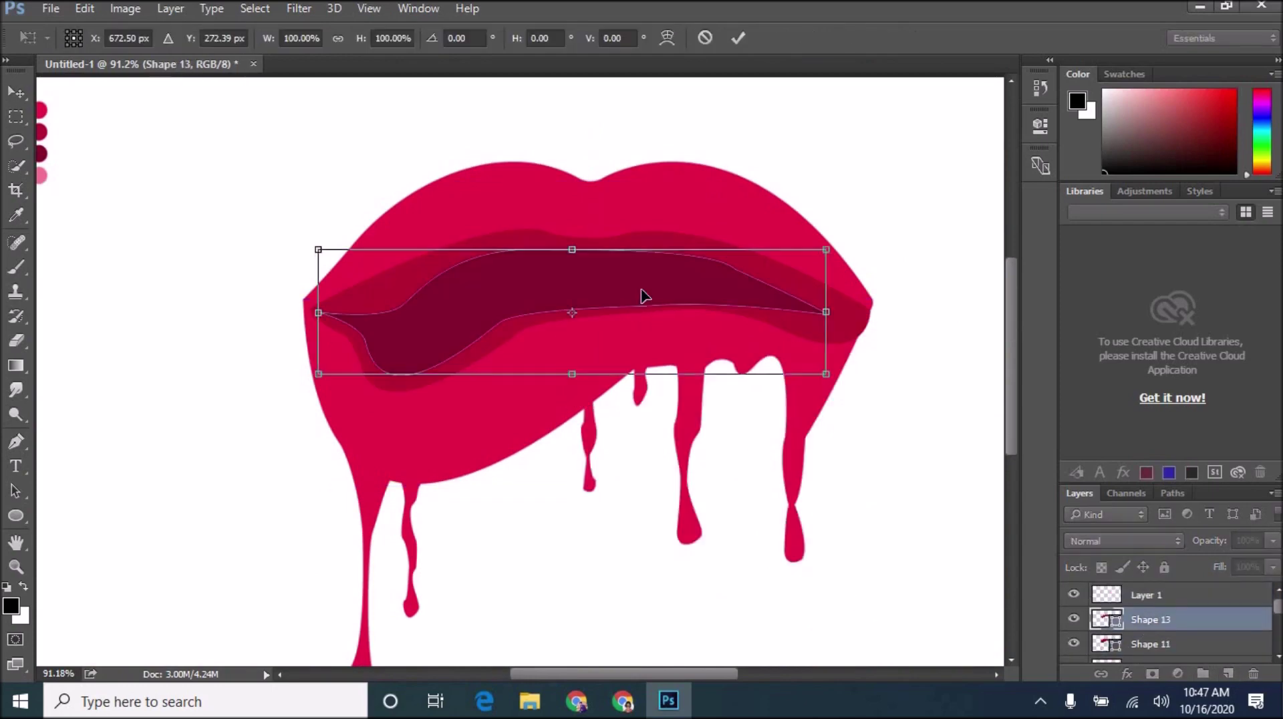
pyautogui.rightClick(641, 292)
pyautogui.click(675, 407)
pyautogui.moveTo(658, 253); pyautogui.dragTo(611, 249)
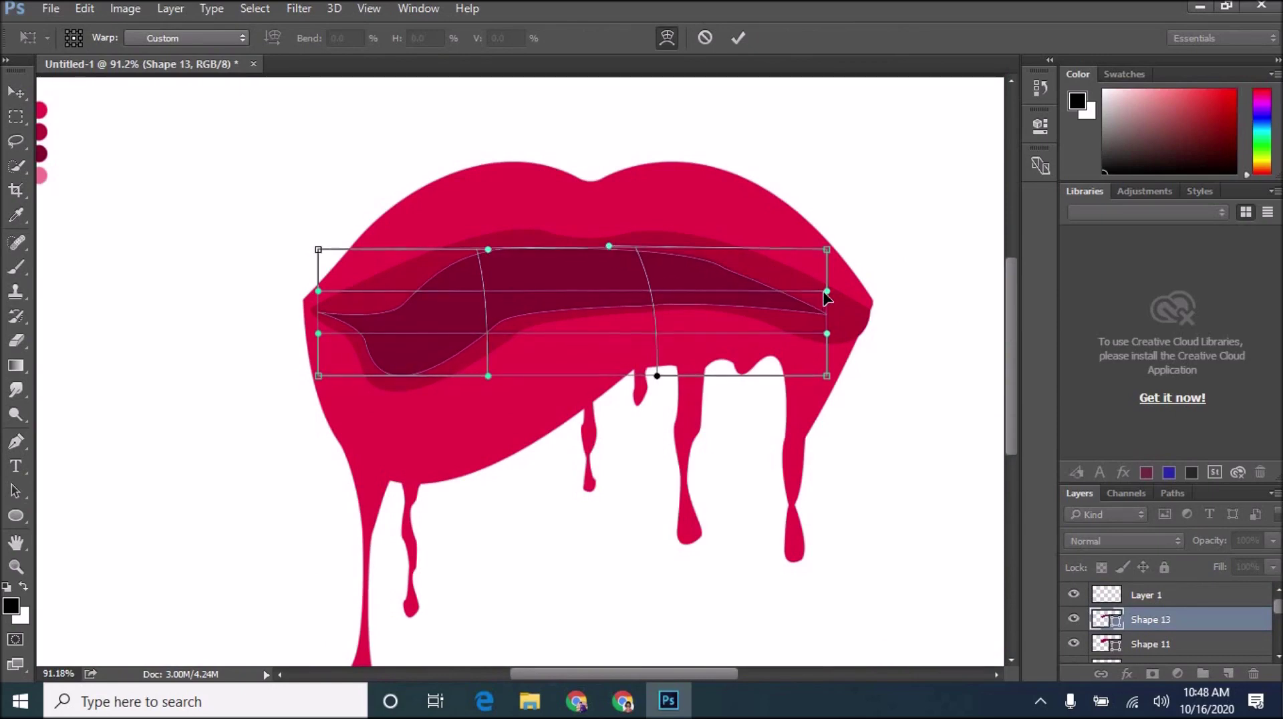
pyautogui.moveTo(826, 292)
pyautogui.mouseDown()
pyautogui.moveTo(845, 294)
pyautogui.moveTo(812, 303)
pyautogui.mouseUp()
pyautogui.press('Return')
# - Duplicate the Shape 13 inner shape, hide the original, and smudge the rasterized copy's edge
pyautogui.rightClick(1149, 619)
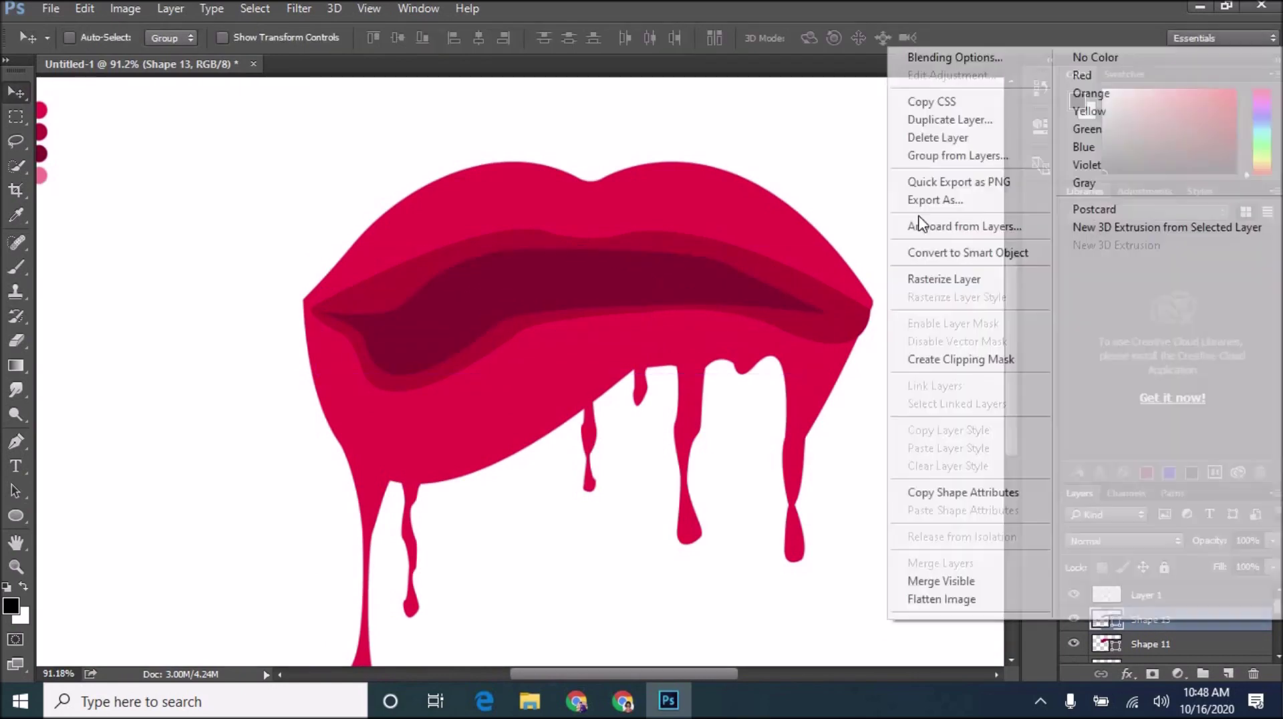
pyautogui.click(955, 123)
pyautogui.click(806, 207)
pyautogui.click(1074, 644)
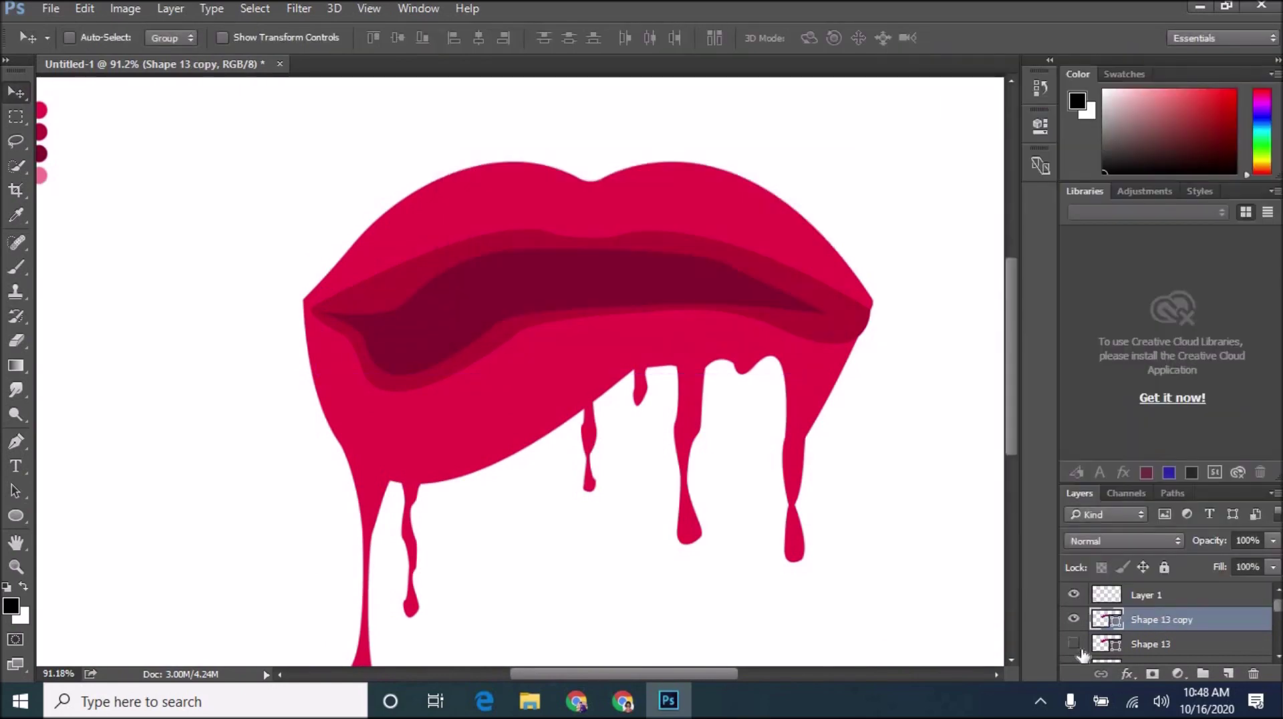
pyautogui.click(16, 389)
pyautogui.click(559, 278)
pyautogui.click(559, 278)
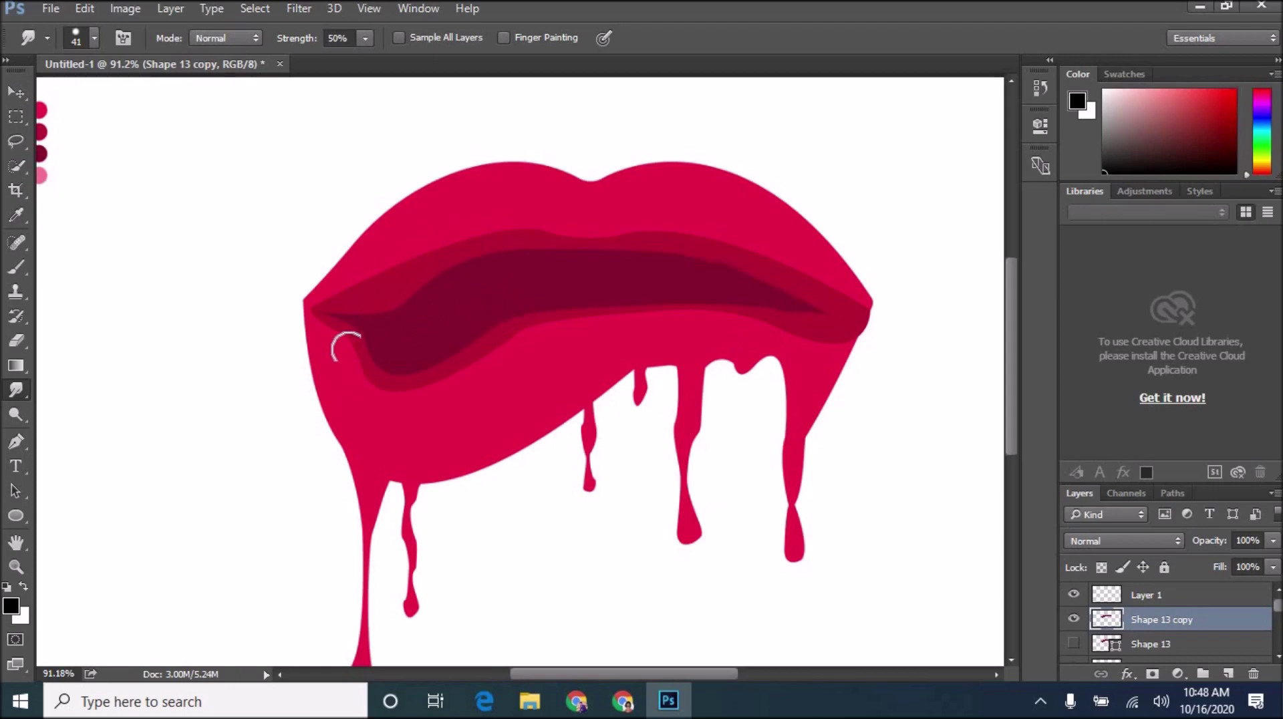
pyautogui.click(1117, 653)
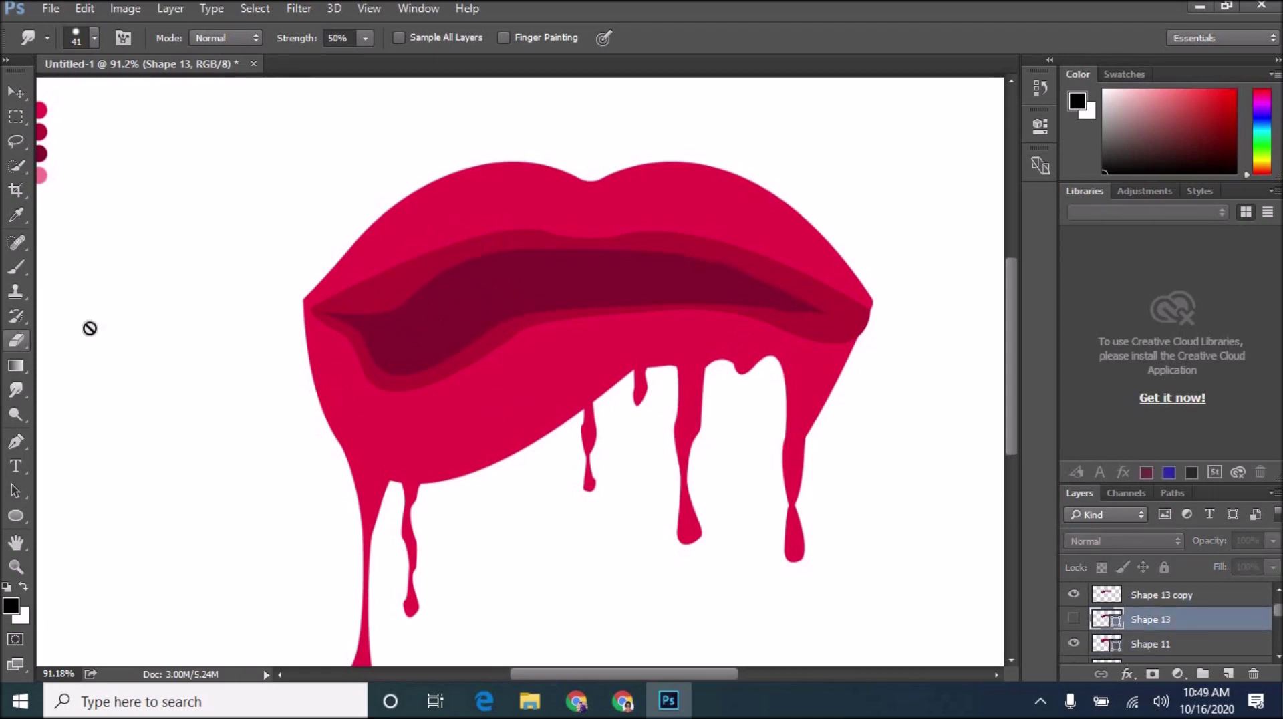
pyautogui.press('e')
pyautogui.click(1126, 593)
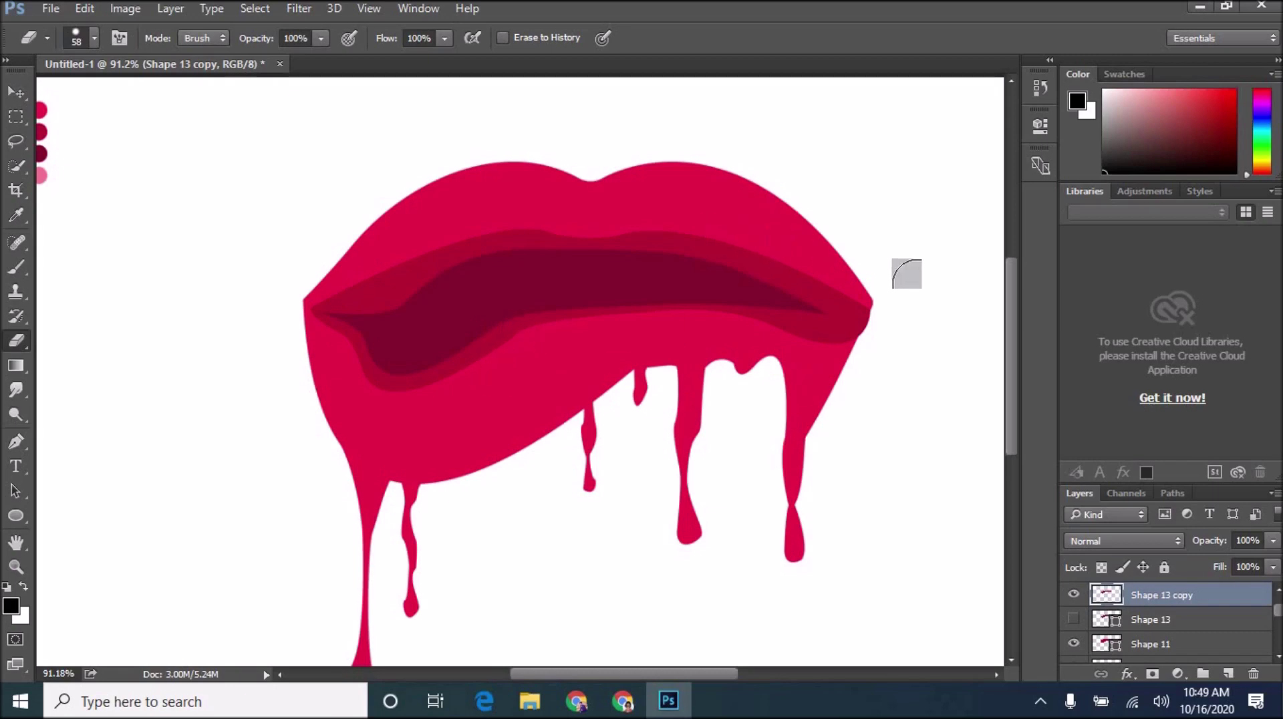
# - Select Shape 11 and the other lip shape layers and merge them into one layer
pyautogui.click(1149, 645)
pyautogui.scroll(-2, 1152, 635)
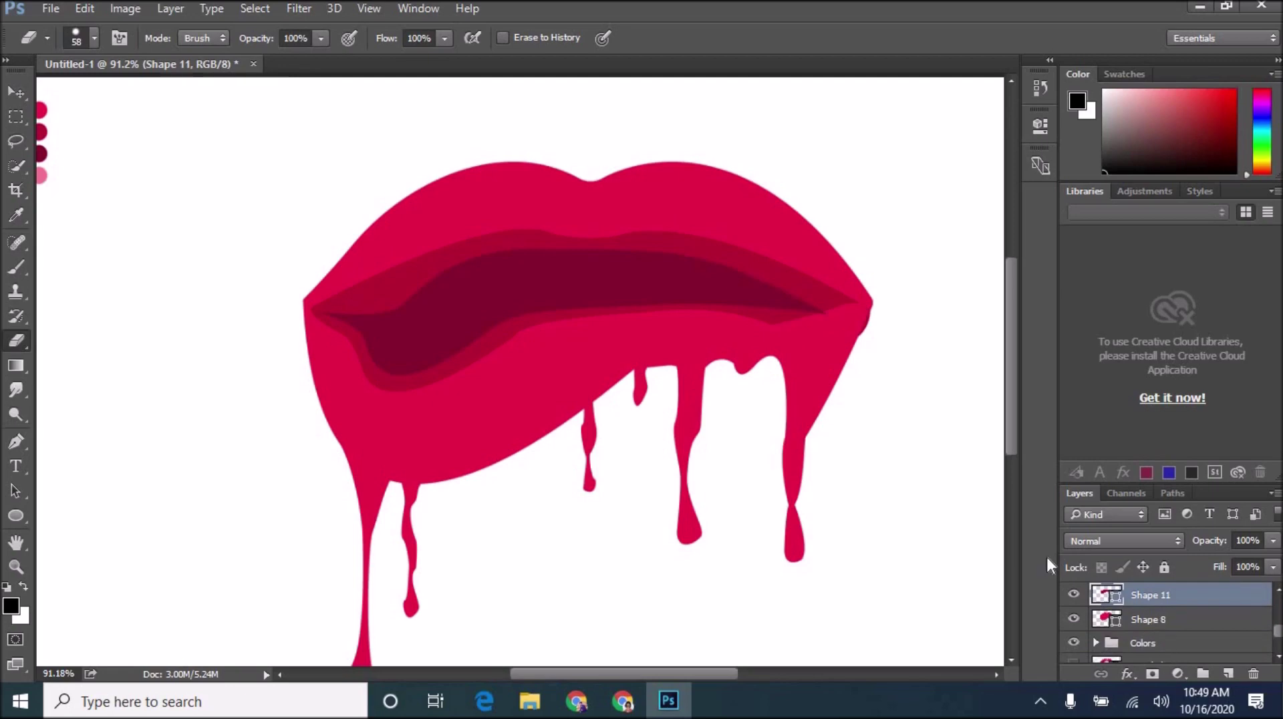
pyautogui.keyDown('shift'); pyautogui.click(1149, 620); pyautogui.keyUp('shift')
pyautogui.scroll(1, 1149, 621)
pyautogui.rightClick(1149, 645)
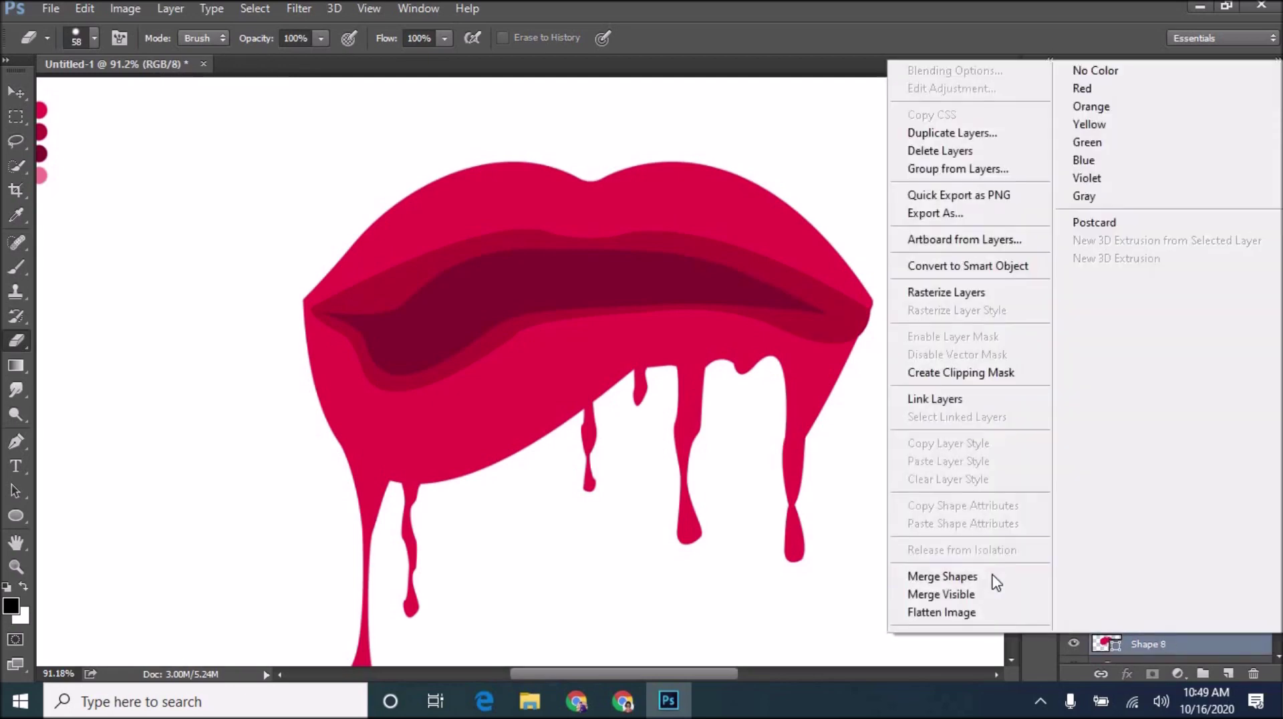
pyautogui.click(996, 581)
pyautogui.rightClick(1149, 619)
pyautogui.click(1121, 524)
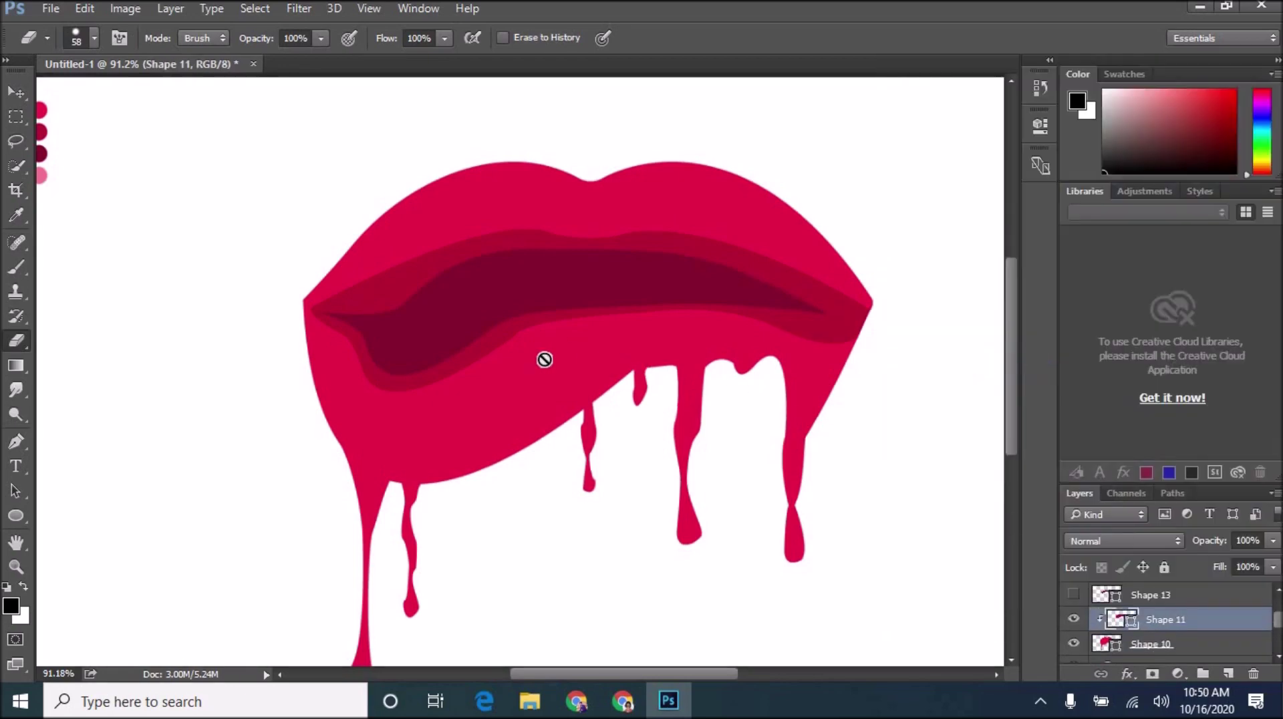
# - Duplicate the merged Shape 11 layer and alternate smudging and erasing on the copy
pyautogui.rightClick(1162, 628)
pyautogui.click(974, 123)
pyautogui.press('Return')
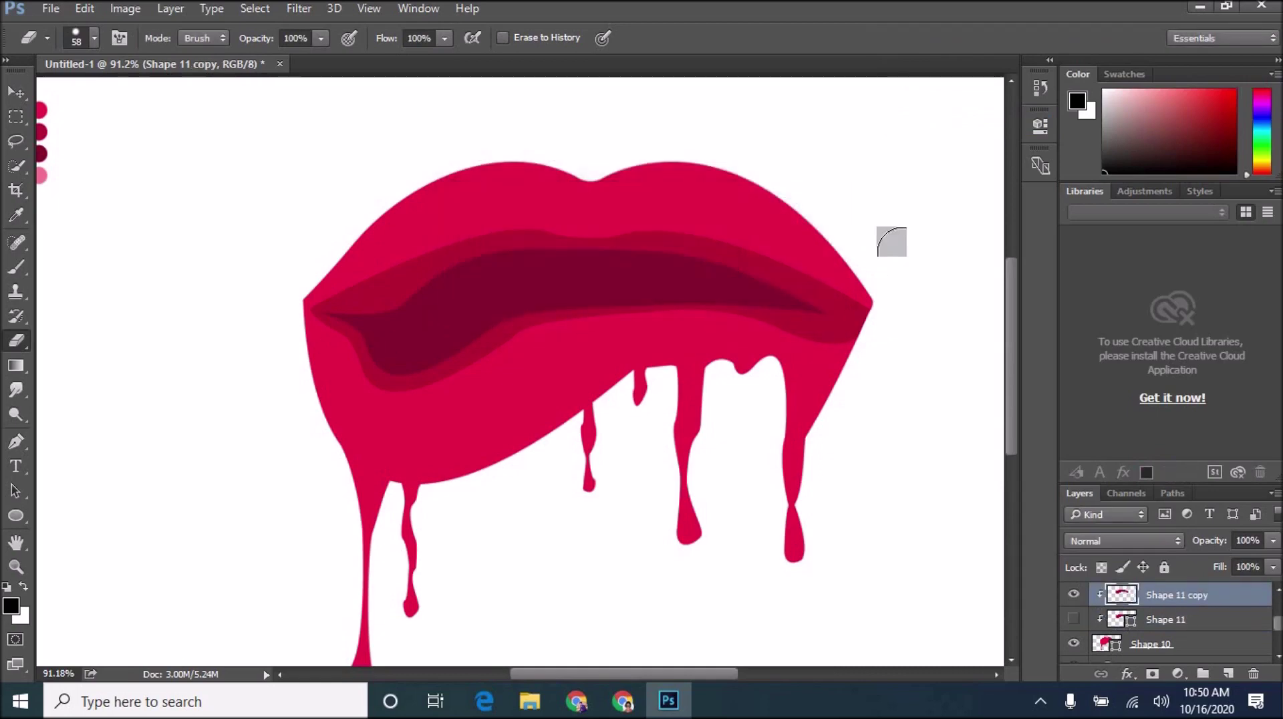
pyautogui.press('r')
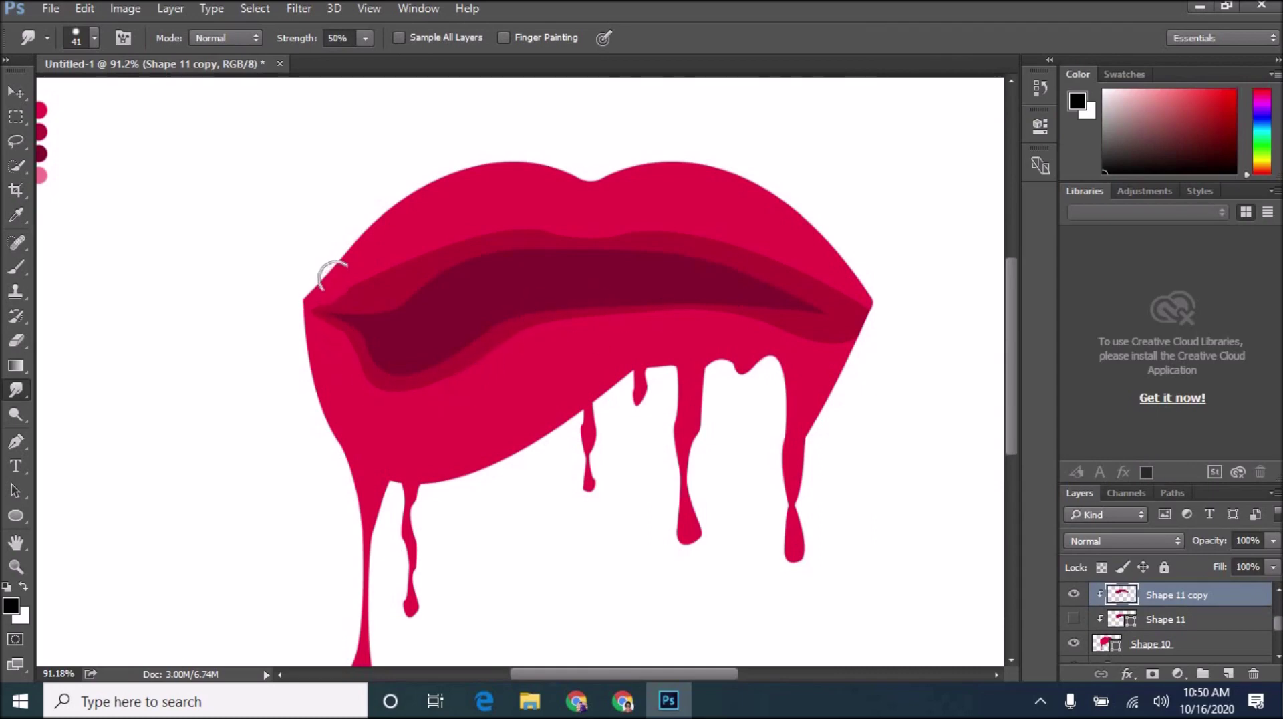
pyautogui.click(16, 340)
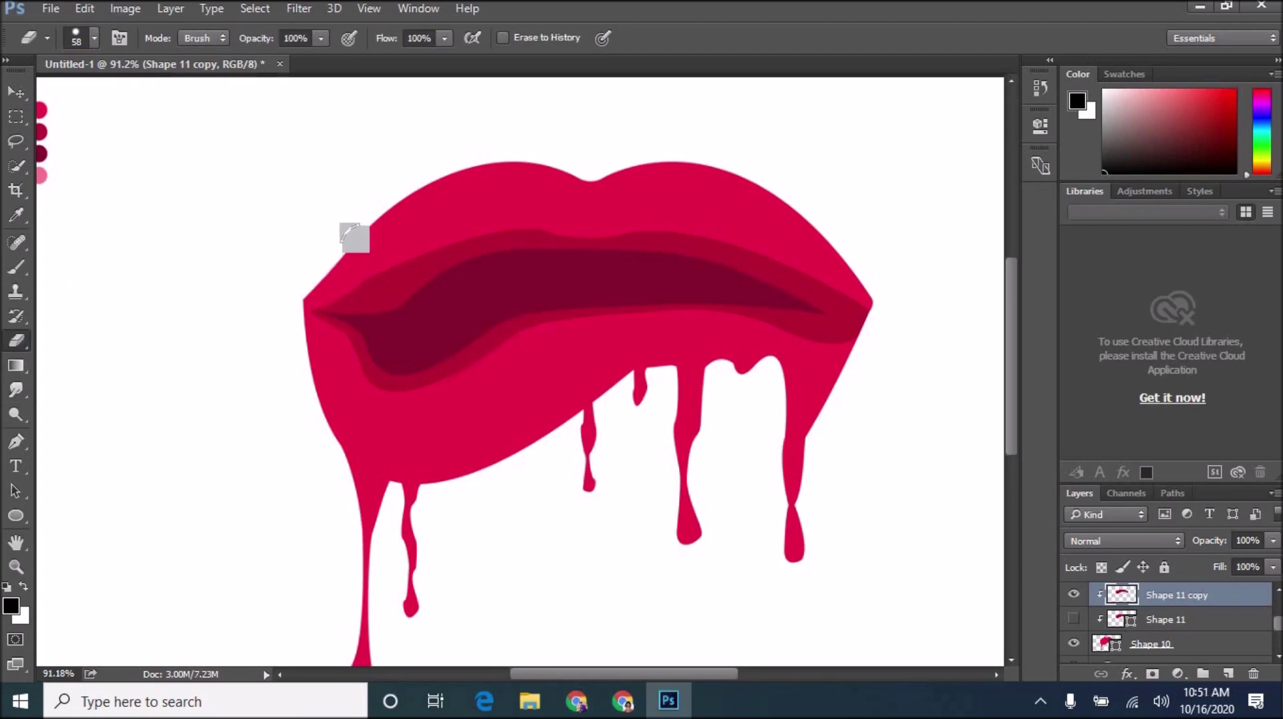
pyautogui.scroll(5, 355, 237)
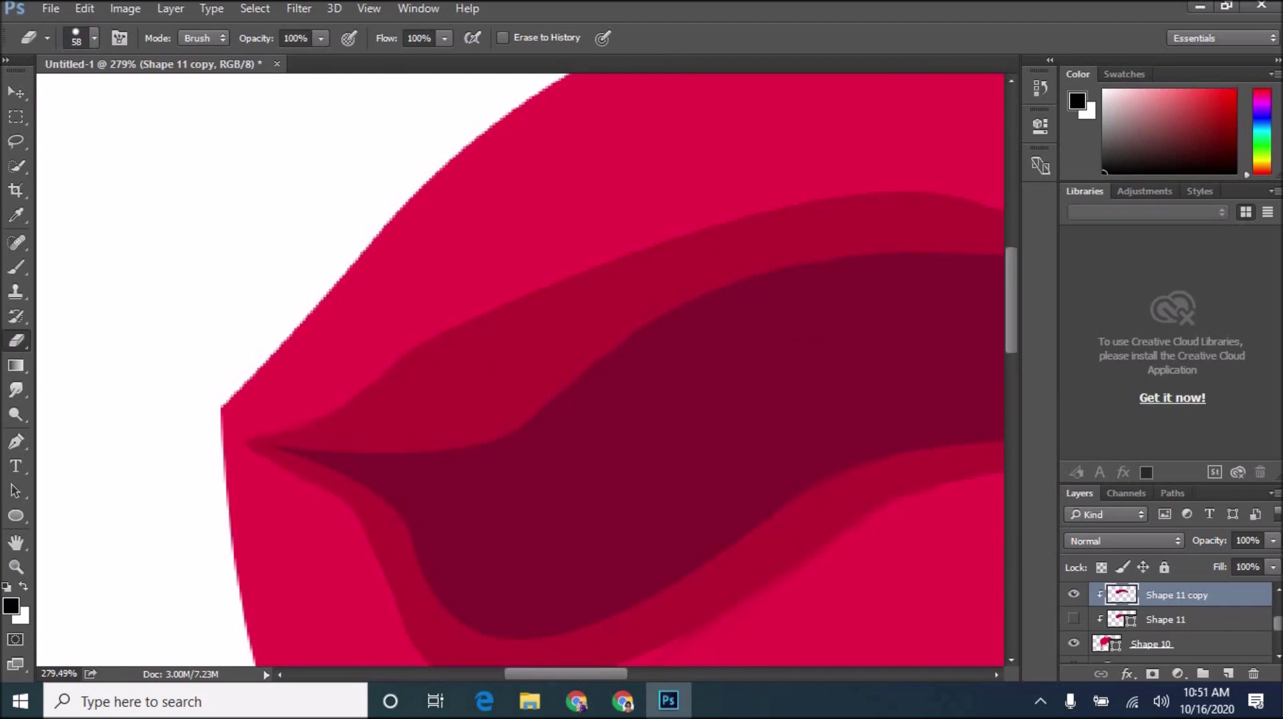
pyautogui.scroll(-3, 521, 367)
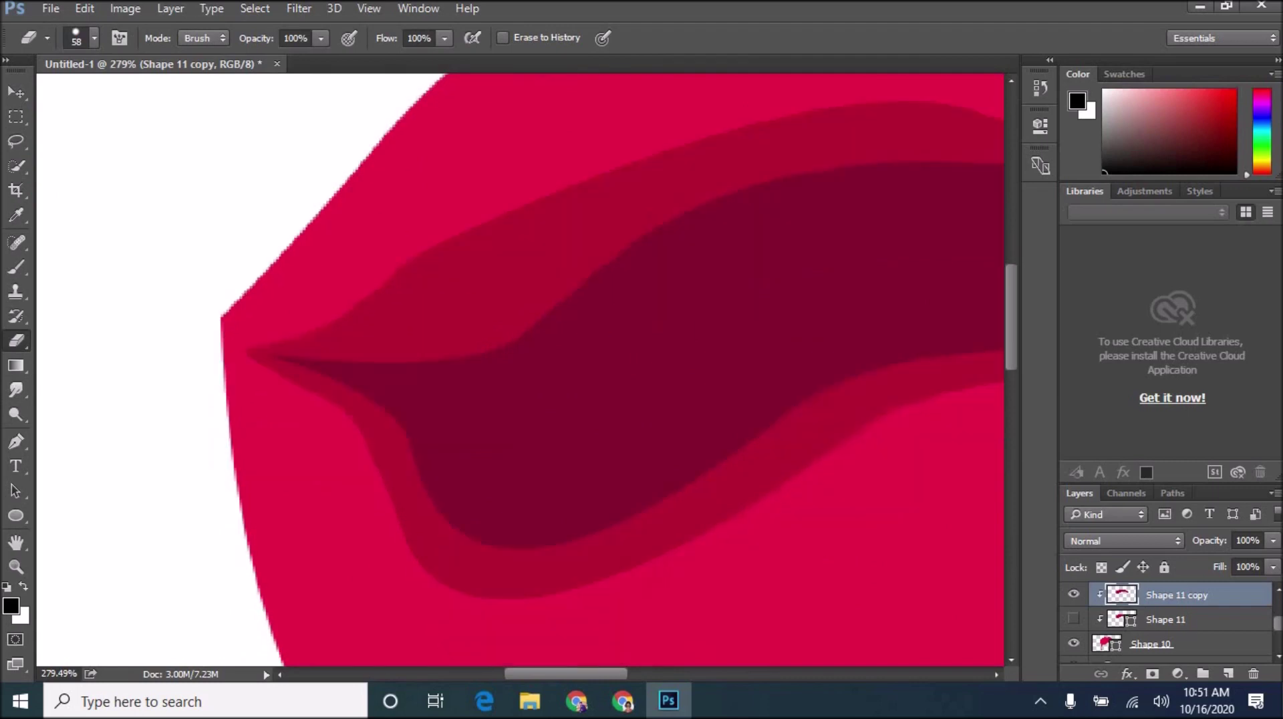
pyautogui.moveTo(568, 673); pyautogui.dragTo(735, 674)
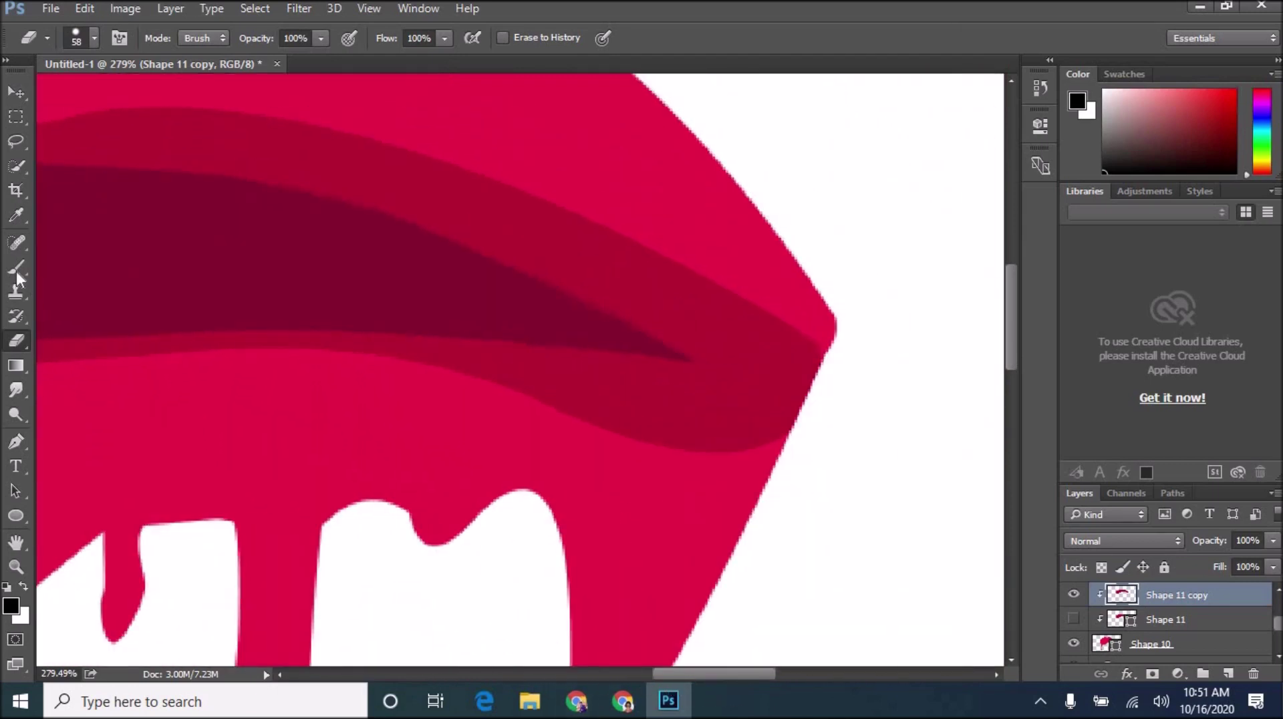
pyautogui.click(16, 389)
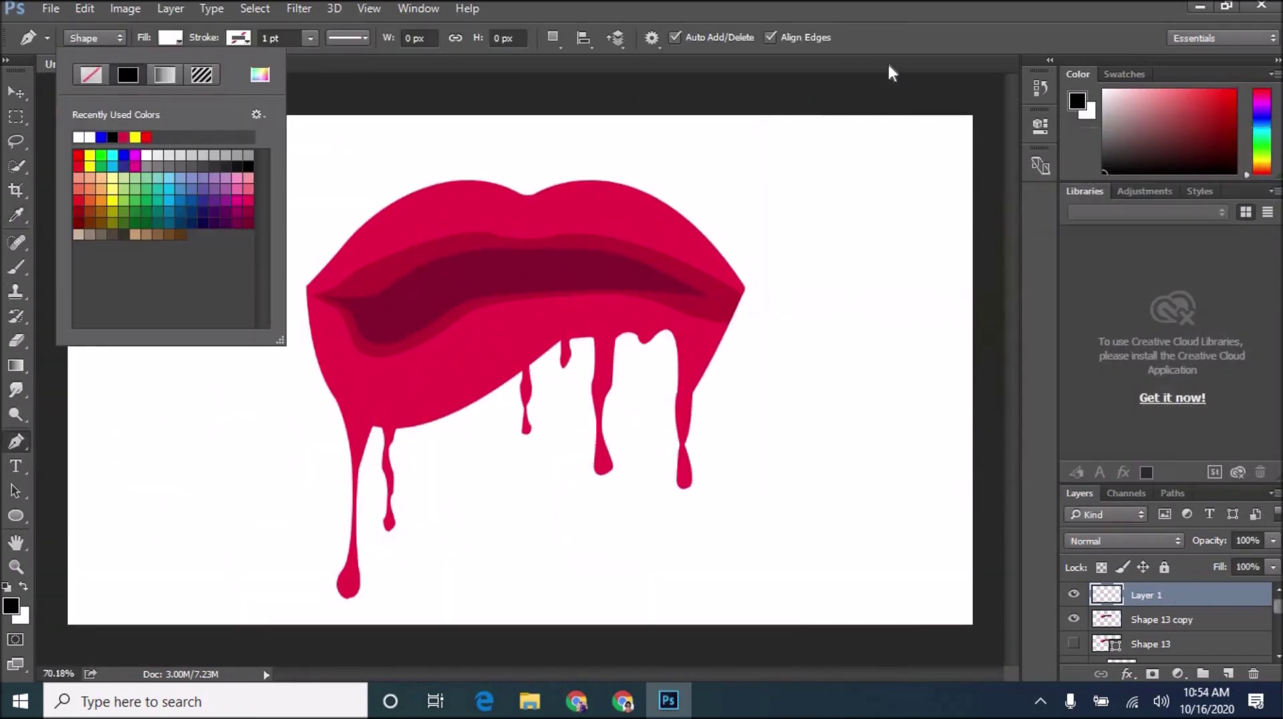
# - Begin the white teeth outline inside the mouth with a first curved point
pyautogui.scroll(5, 638, 257)
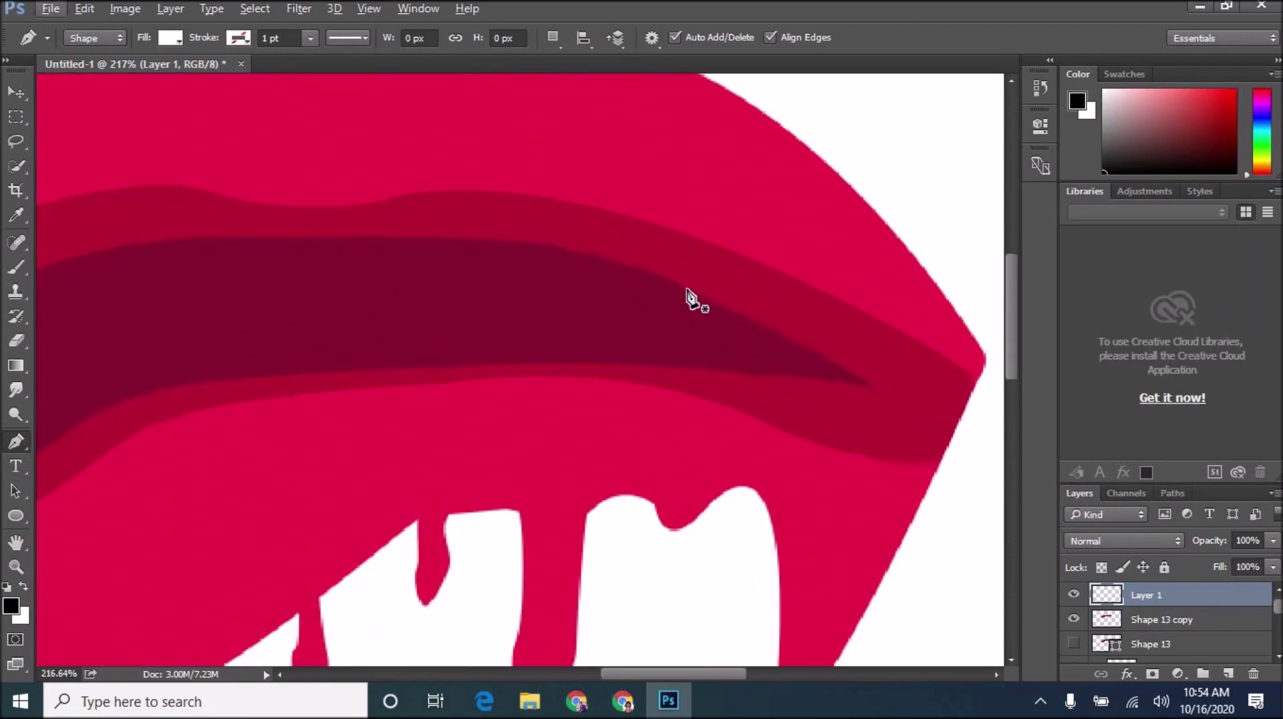
pyautogui.click(687, 276)
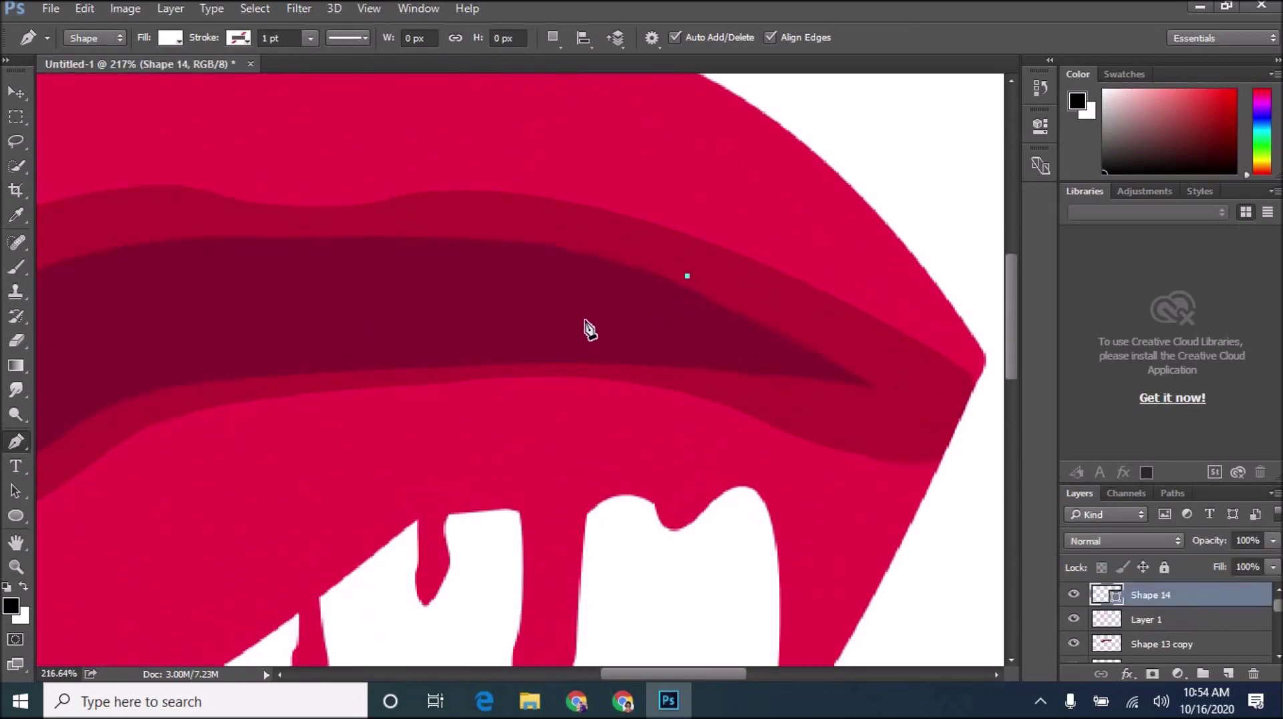
pyautogui.moveTo(586, 322)
pyautogui.mouseDown()
pyautogui.moveTo(590, 332)
pyautogui.moveTo(529, 327)
pyautogui.mouseUp()
pyautogui.scroll(-3, 594, 342)
pyautogui.scroll(1, 572, 341)
pyautogui.scroll(1, 573, 340)
pyautogui.scroll(-2, 578, 344)
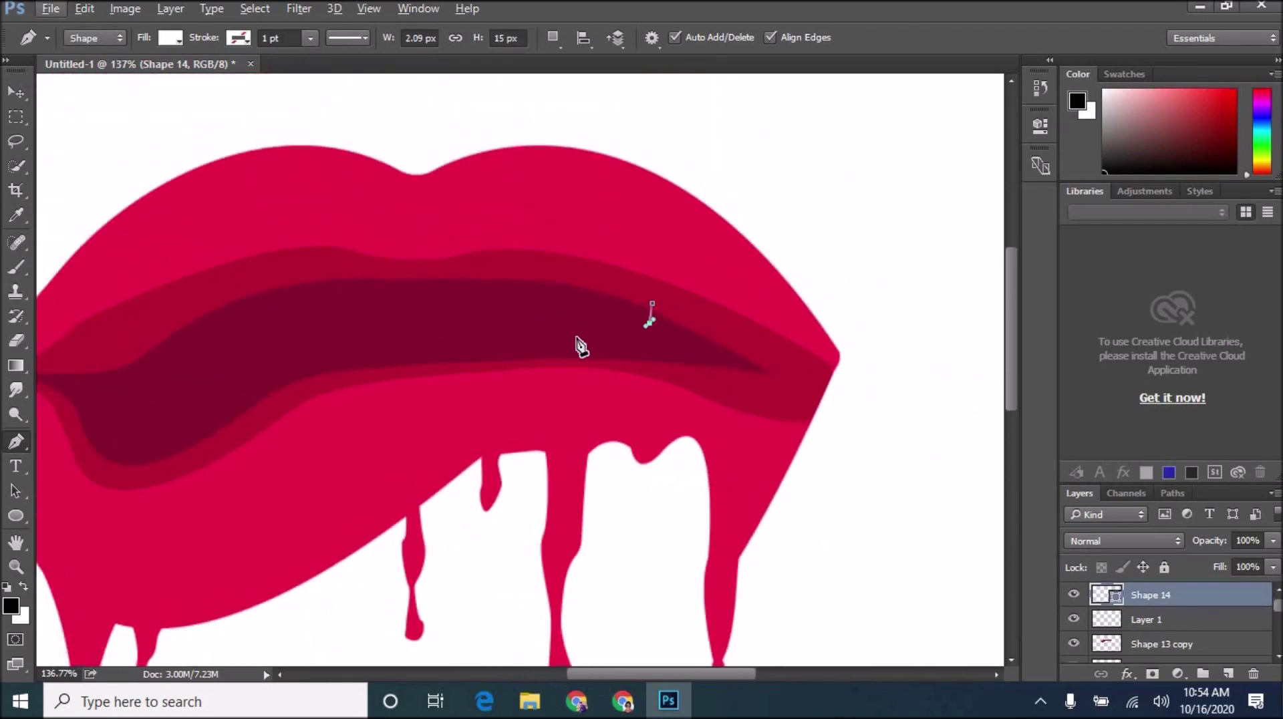
pyautogui.scroll(4, 557, 336)
pyautogui.scroll(3, 587, 343)
# - Curve and taper the teeth shape's left tip, undoing a stray extension
pyautogui.moveTo(587, 338); pyautogui.dragTo(592, 324)
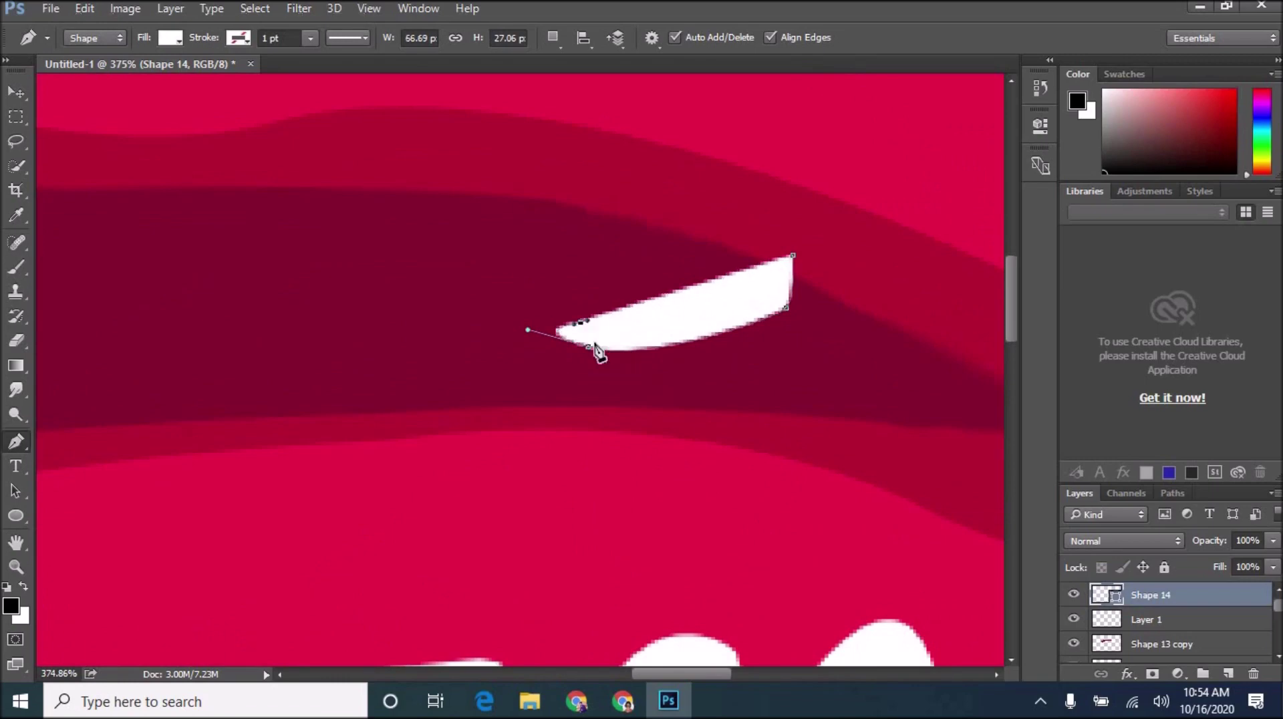
pyautogui.click(583, 320)
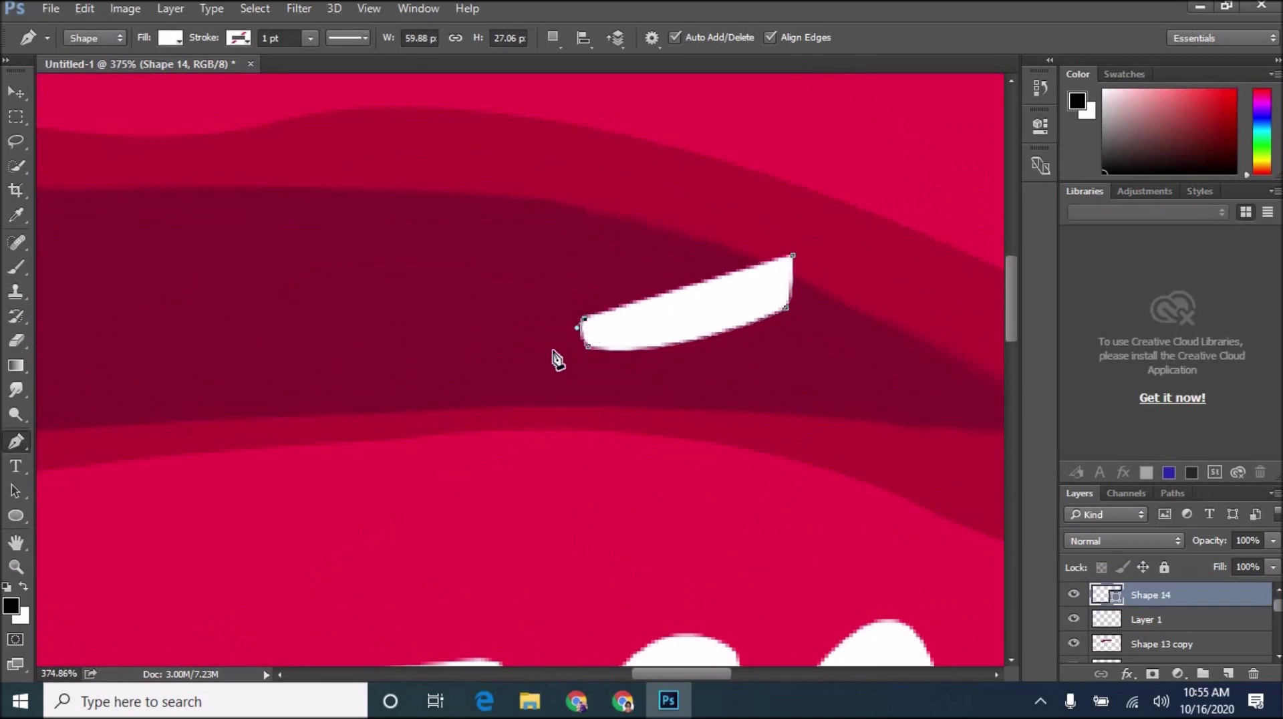
pyautogui.moveTo(545, 356); pyautogui.dragTo(562, 354)
pyautogui.scroll(-2, 415, 375)
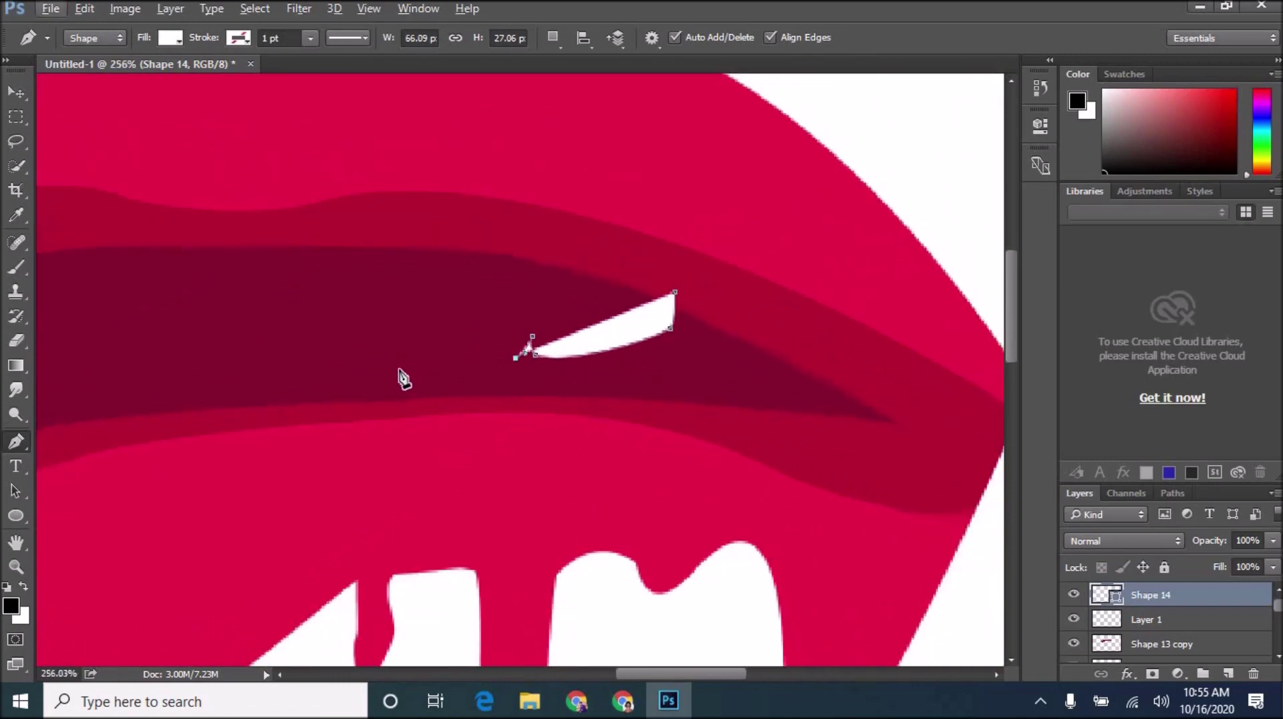
pyautogui.scroll(-1, 404, 371)
pyautogui.scroll(-1, 407, 370)
pyautogui.scroll(4, 416, 368)
pyautogui.scroll(1, 415, 369)
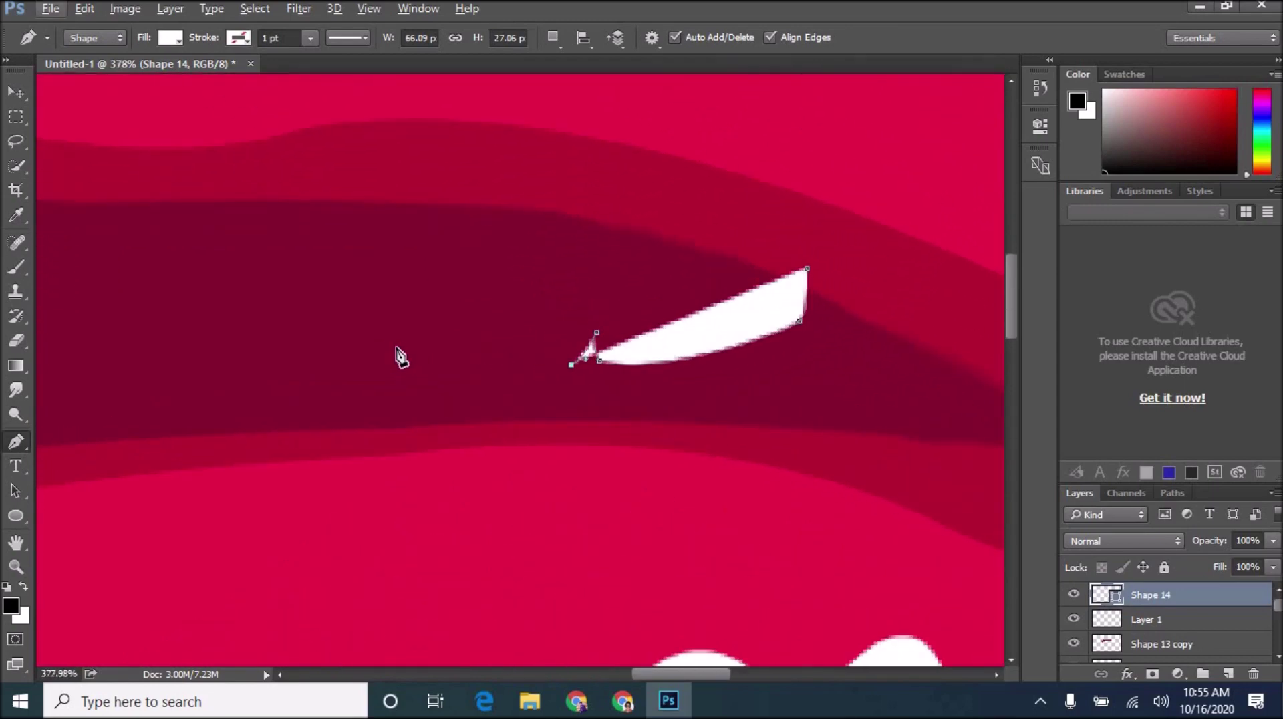
pyautogui.moveTo(396, 344); pyautogui.dragTo(395, 289)
pyautogui.hotkey('ctrl', 'z')
# - Add notched curved points along the teeth's lower edge, tapering the far-left end
pyautogui.click(396, 382)
pyautogui.moveTo(346, 381); pyautogui.dragTo(322, 377)
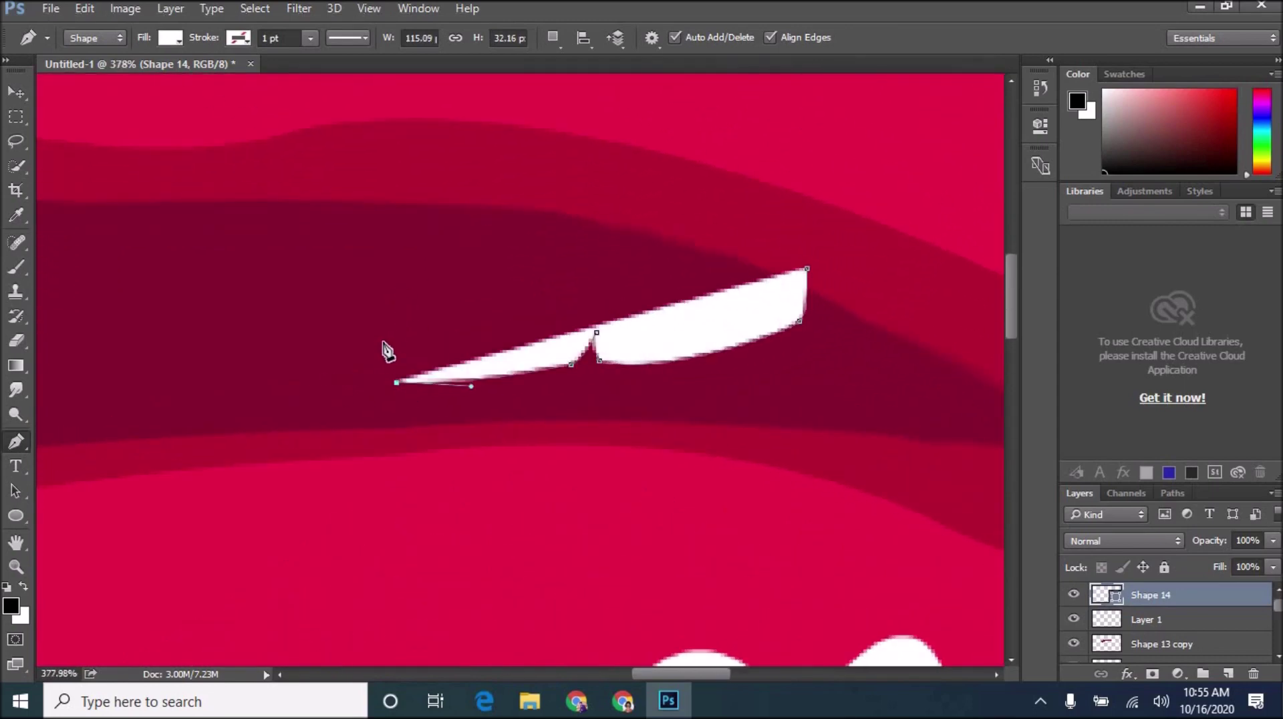
pyautogui.scroll(-5, 344, 401)
pyautogui.scroll(4, 549, 401)
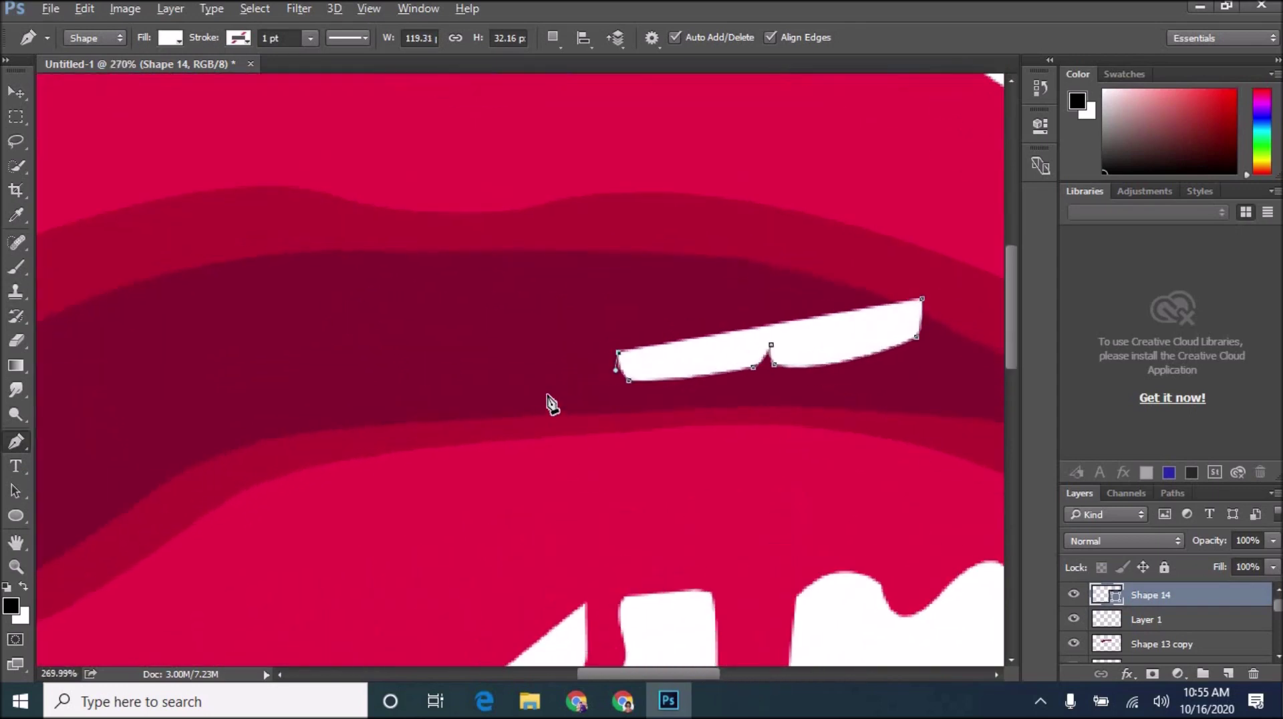
pyautogui.scroll(1, 538, 399)
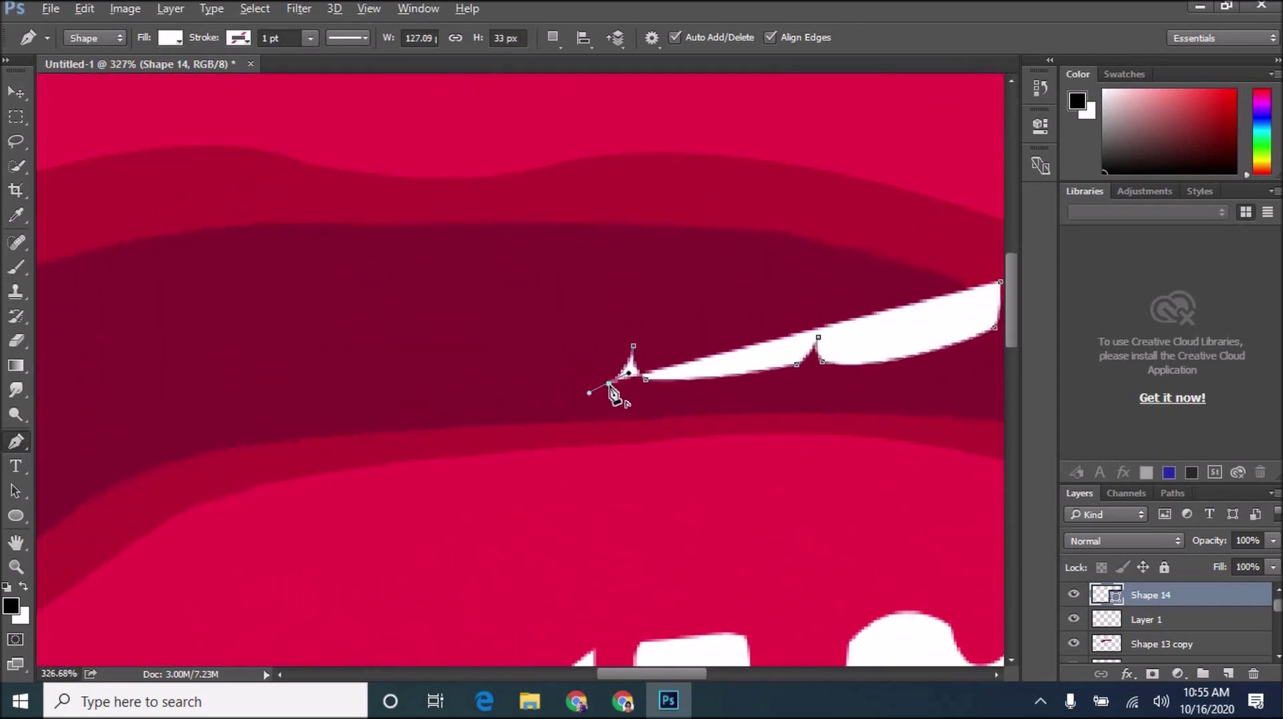
pyautogui.hscroll(-3, 556, 512)
pyautogui.moveTo(549, 386)
pyautogui.mouseDown()
pyautogui.moveTo(513, 369)
pyautogui.moveTo(559, 327)
pyautogui.mouseUp()
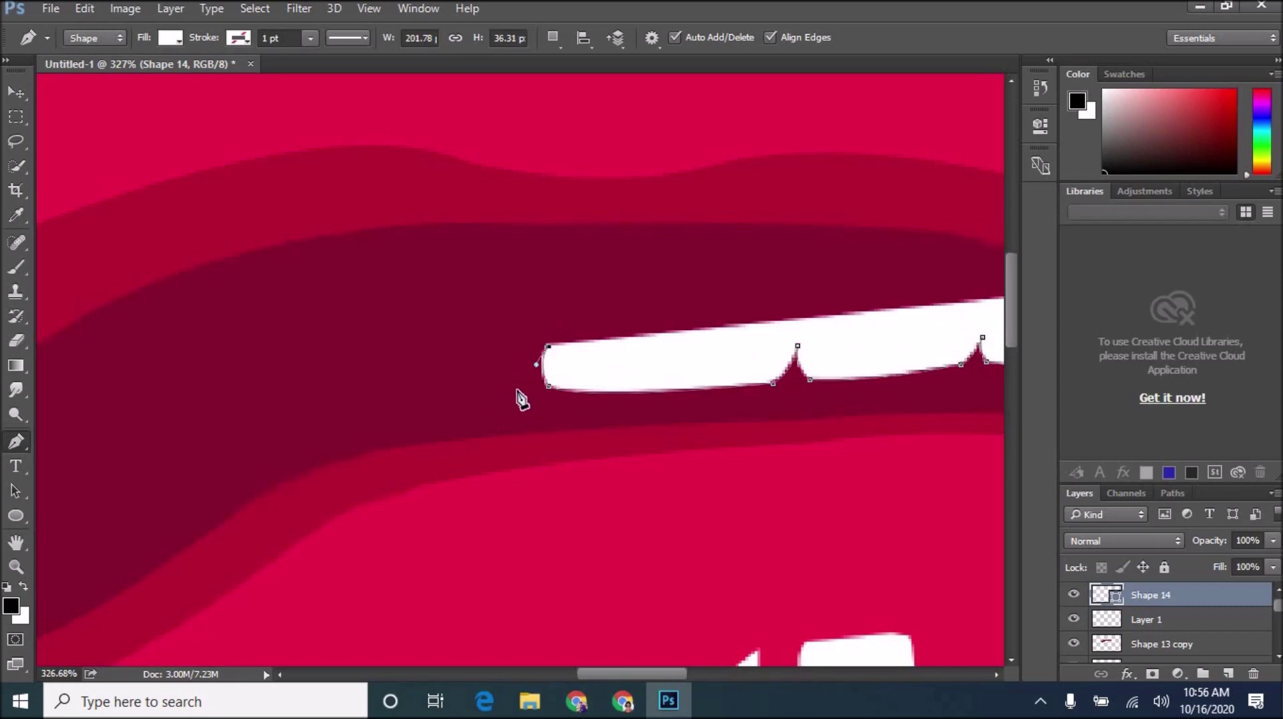
pyautogui.moveTo(512, 396); pyautogui.dragTo(528, 394)
pyautogui.scroll(-3, 336, 376)
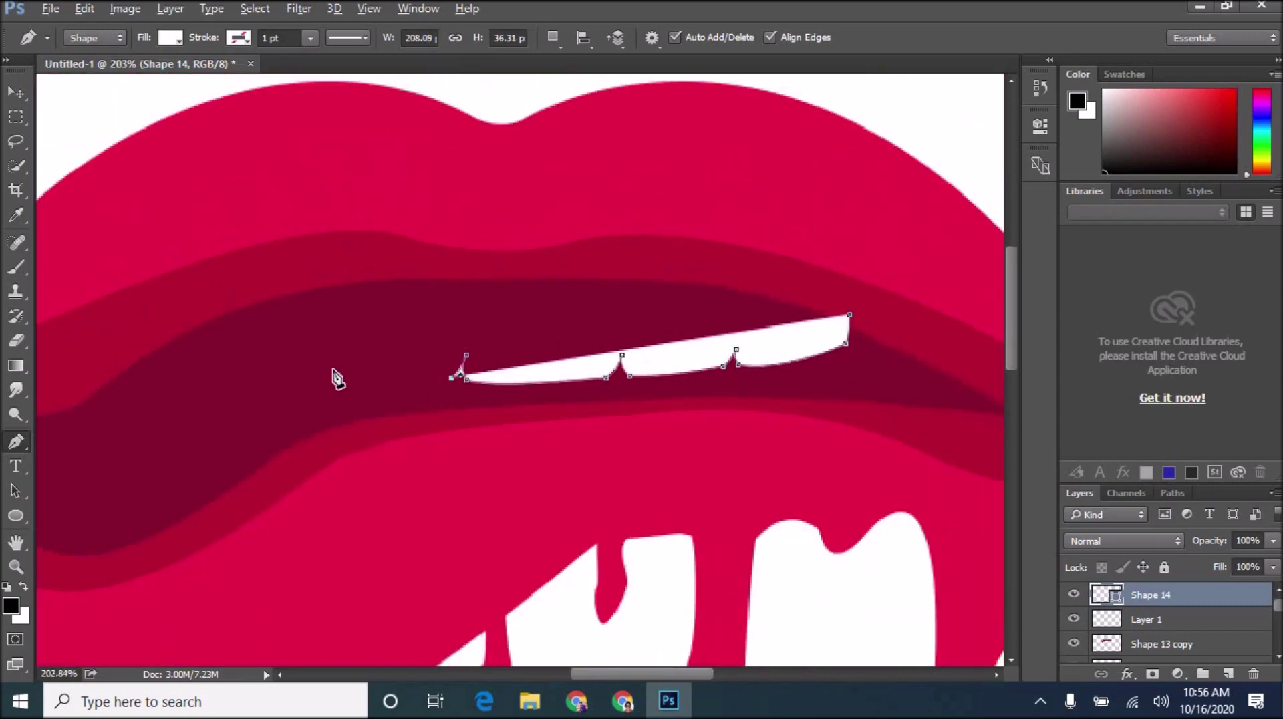
pyautogui.scroll(4, 335, 375)
pyautogui.moveTo(361, 354)
pyautogui.mouseDown()
pyautogui.moveTo(345, 336)
pyautogui.moveTo(323, 344)
pyautogui.mouseUp()
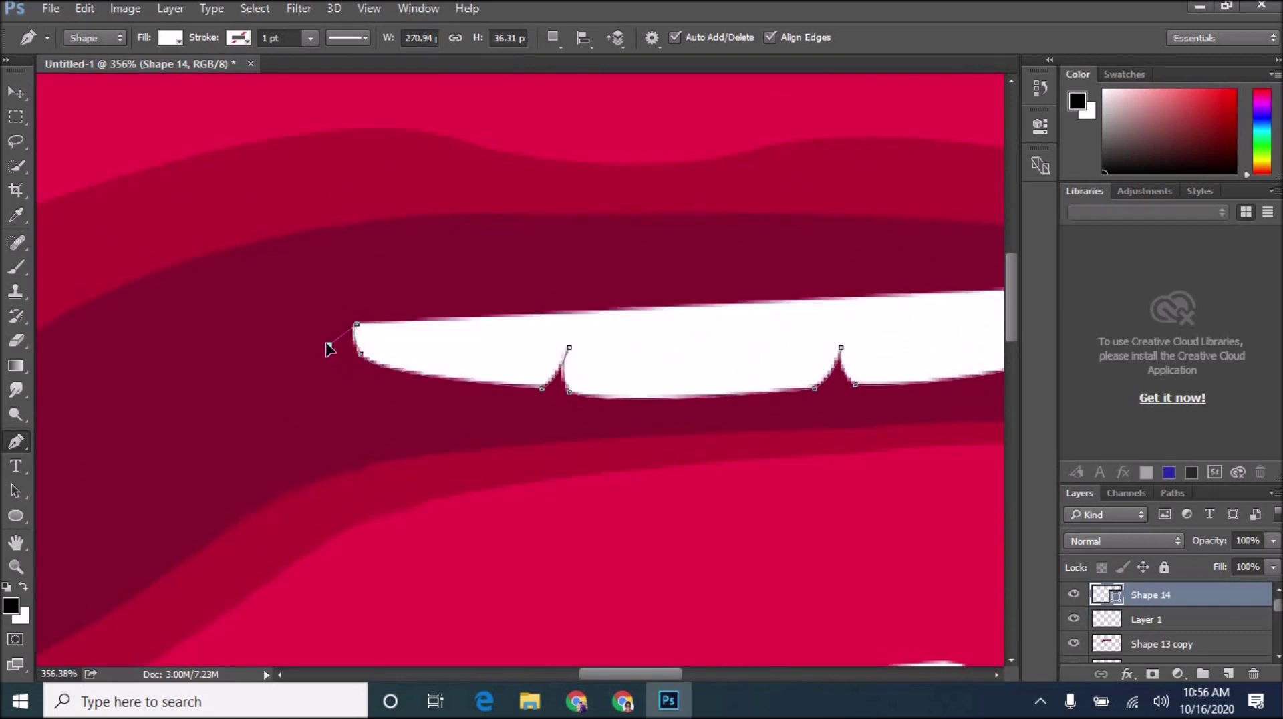
# - Trace the teeth's top edge and close the outline at its right end
pyautogui.click(168, 257)
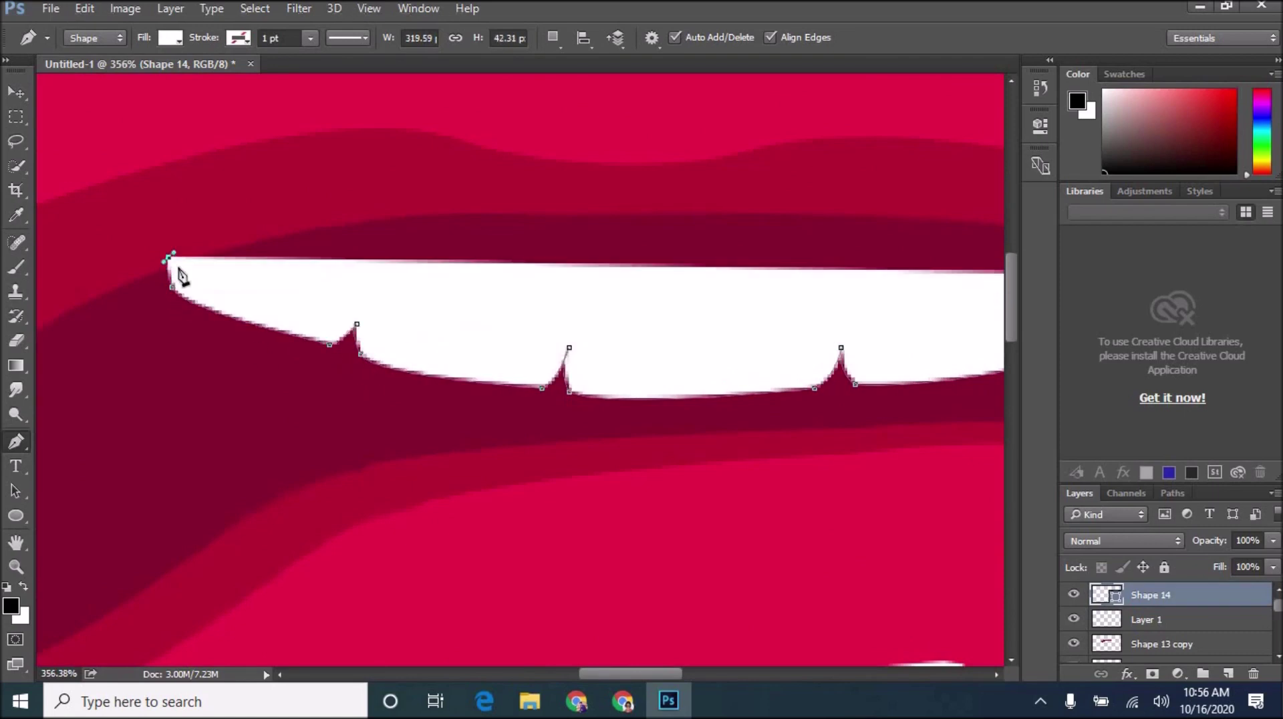
pyautogui.click(687, 190)
pyautogui.hscroll(5, 509, 249)
pyautogui.click(546, 200)
pyautogui.click(779, 243)
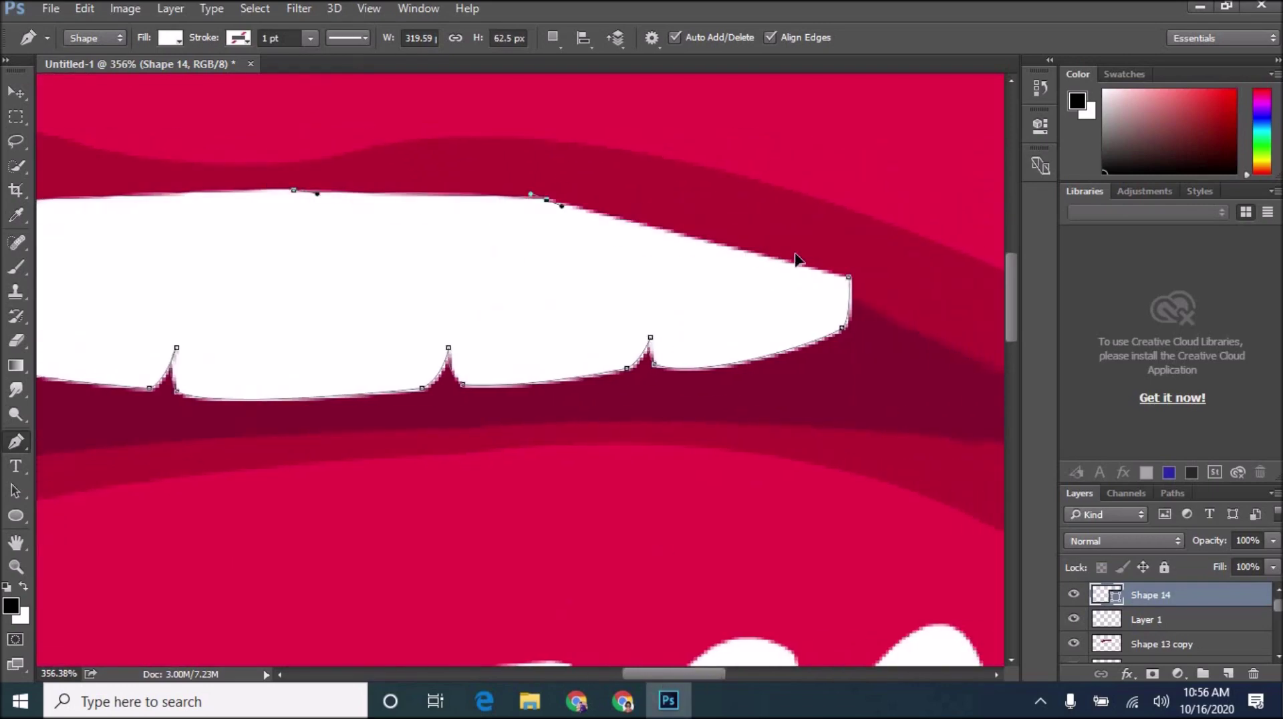
pyautogui.click(848, 277)
pyautogui.scroll(-5, 618, 399)
# - Move the teeth layer and clip it so the teeth show only inside the mouth
pyautogui.moveTo(1169, 595); pyautogui.dragTo(1169, 617)
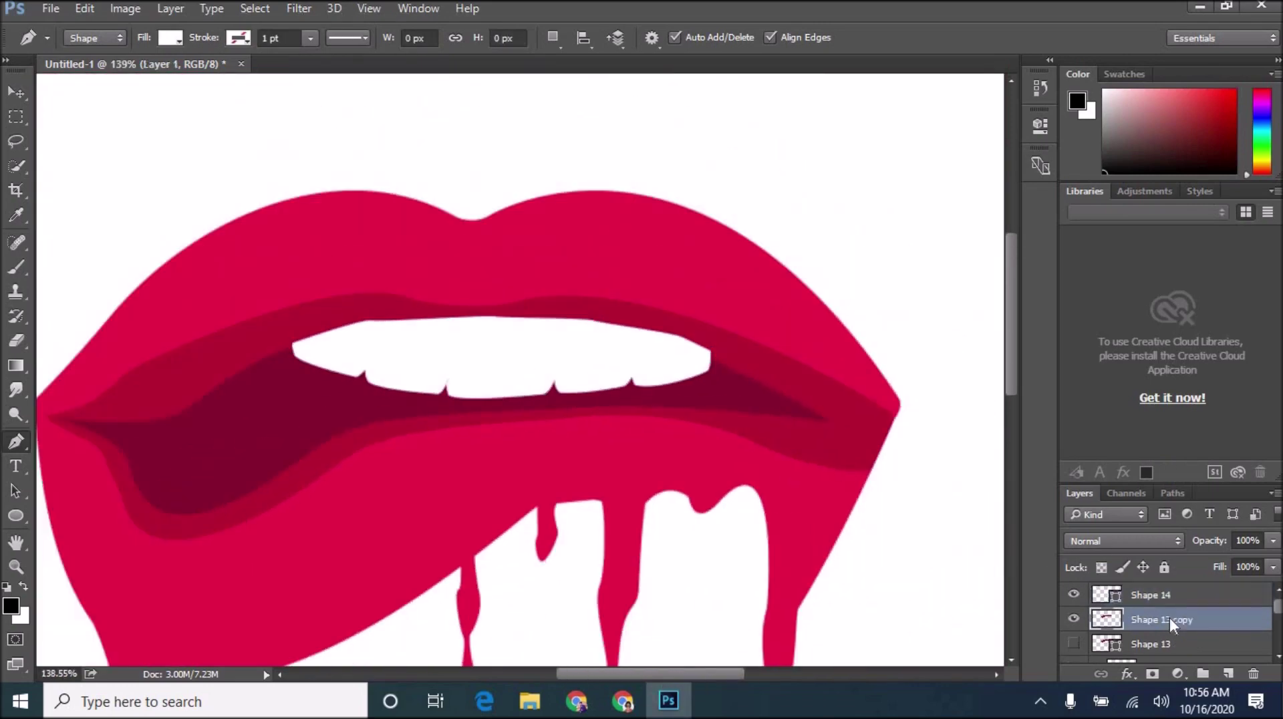
pyautogui.rightClick(1169, 617)
pyautogui.click(922, 335)
# - Warp the teeth, bending their bottom edge down and adjusting the right end
pyautogui.hotkey('ctrl', 't')
pyautogui.rightClick(525, 361)
pyautogui.click(555, 466)
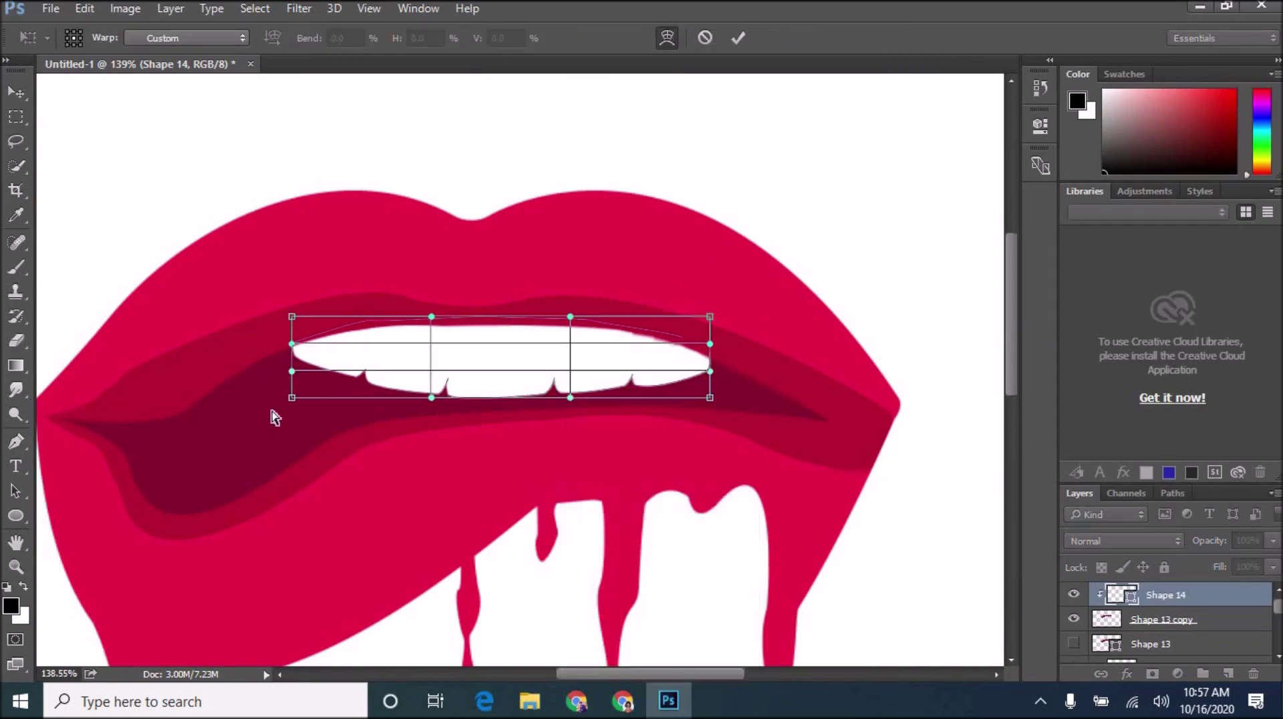
pyautogui.moveTo(292, 397); pyautogui.dragTo(288, 417)
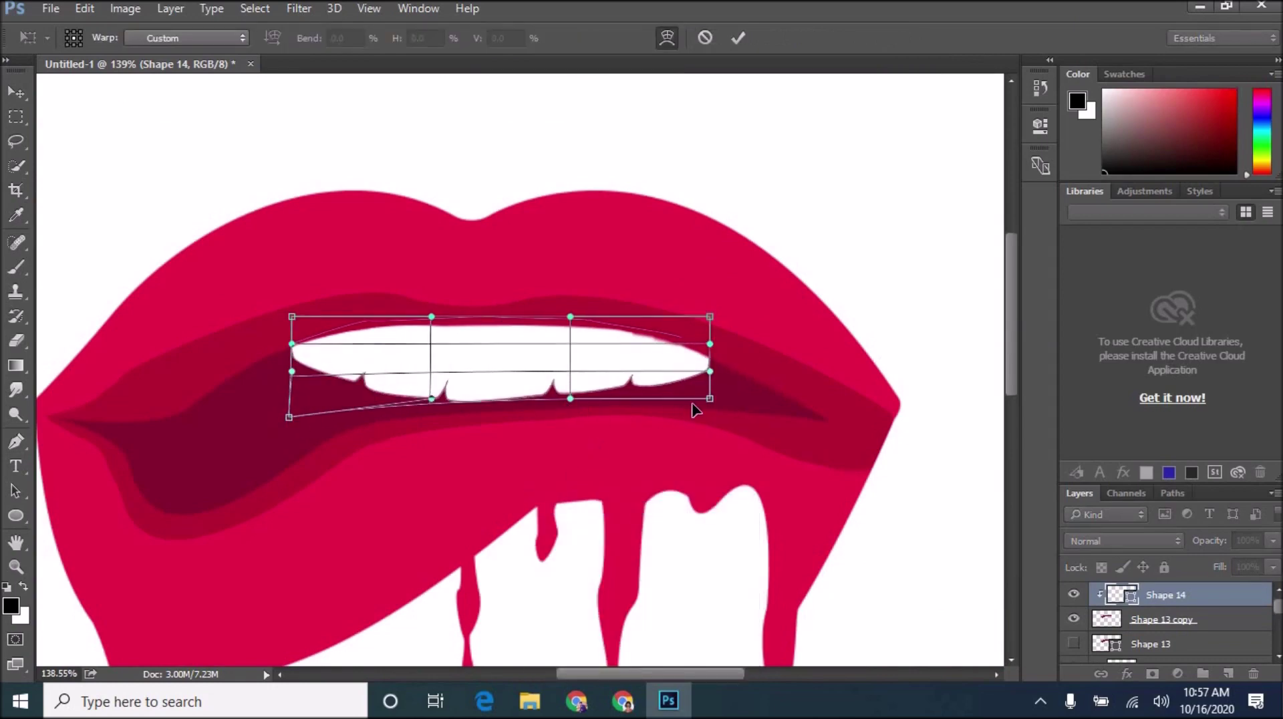
pyautogui.moveTo(709, 398); pyautogui.dragTo(710, 410)
pyautogui.moveTo(570, 398); pyautogui.dragTo(584, 412)
pyautogui.moveTo(431, 399); pyautogui.dragTo(436, 399)
pyautogui.moveTo(584, 412); pyautogui.dragTo(598, 417)
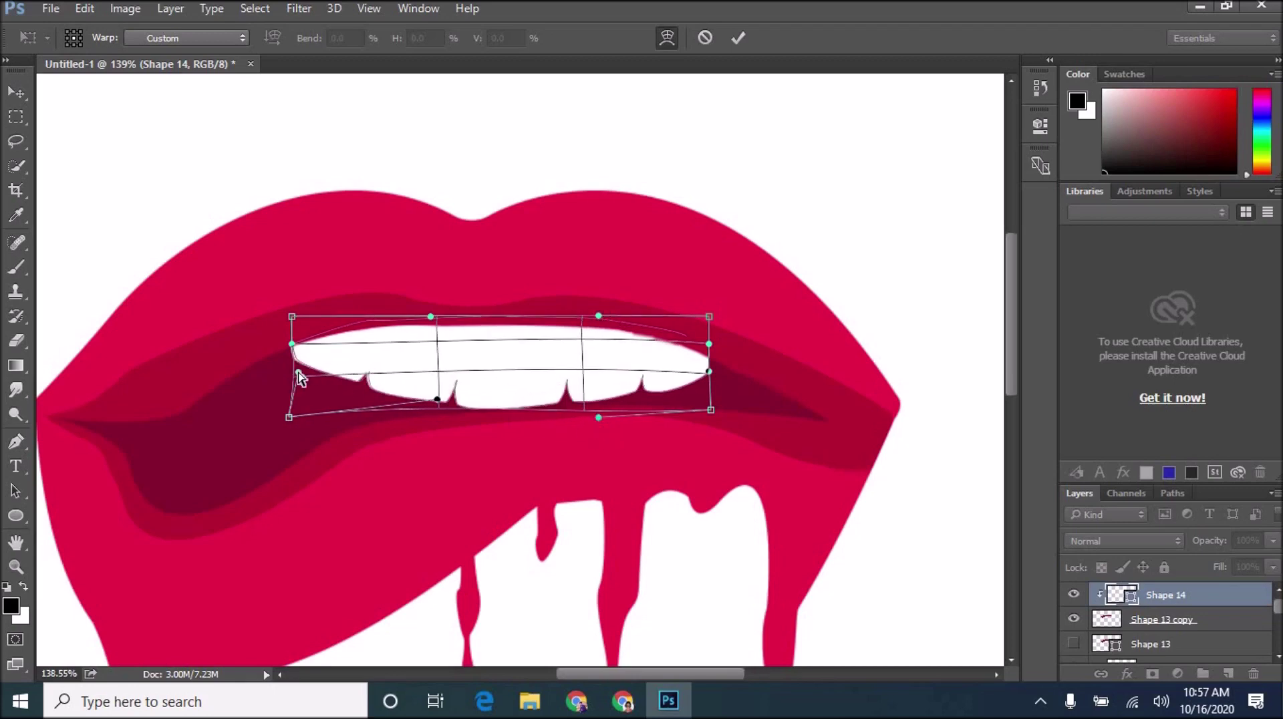
pyautogui.scroll(-3, 467, 429)
pyautogui.scroll(3, 524, 401)
pyautogui.moveTo(672, 337); pyautogui.dragTo(679, 329)
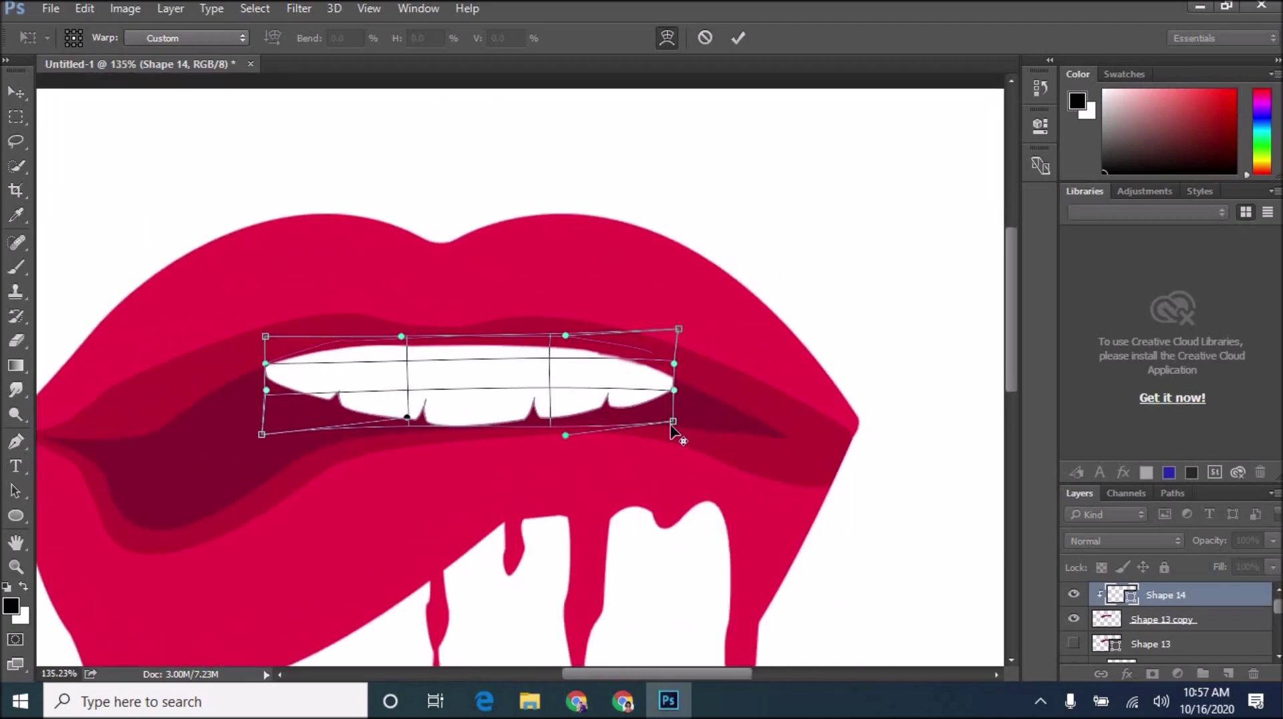
pyautogui.moveTo(673, 429); pyautogui.dragTo(662, 421)
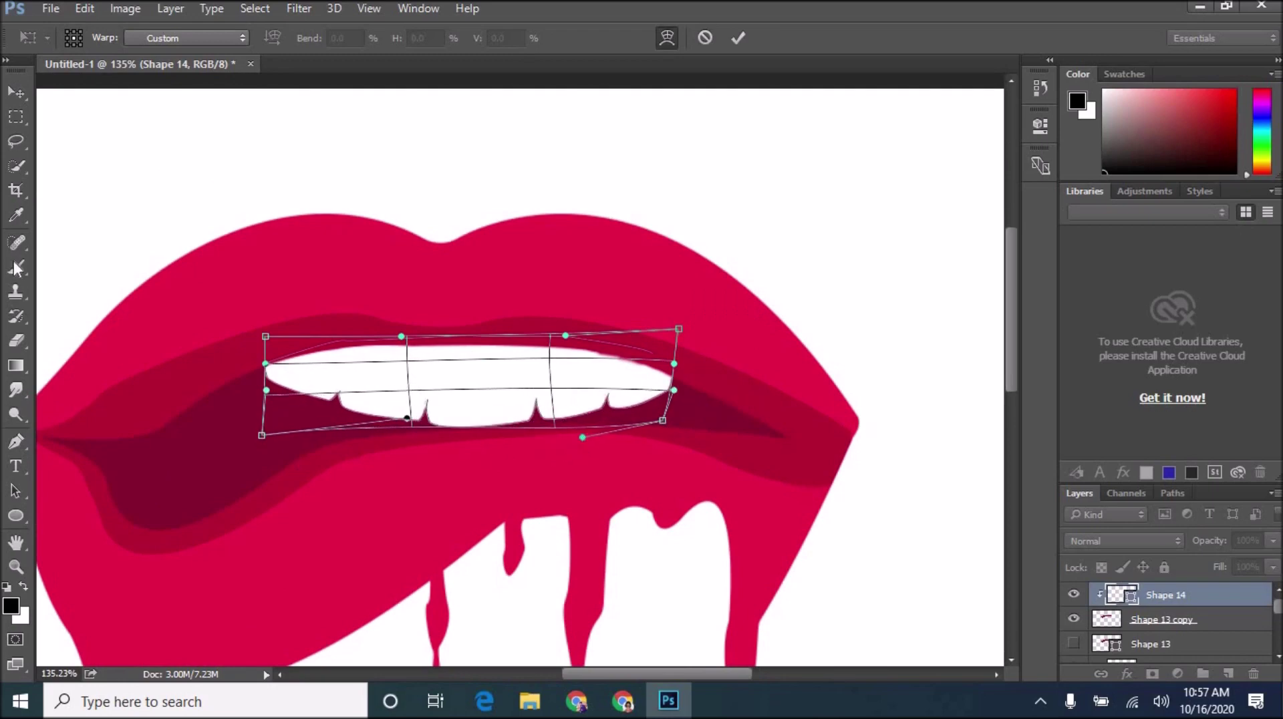
pyautogui.press('Return')
# - Warp the upper teeth again, curving top and bottom to follow the lip's inner edge
pyautogui.scroll(-5, 520, 452)
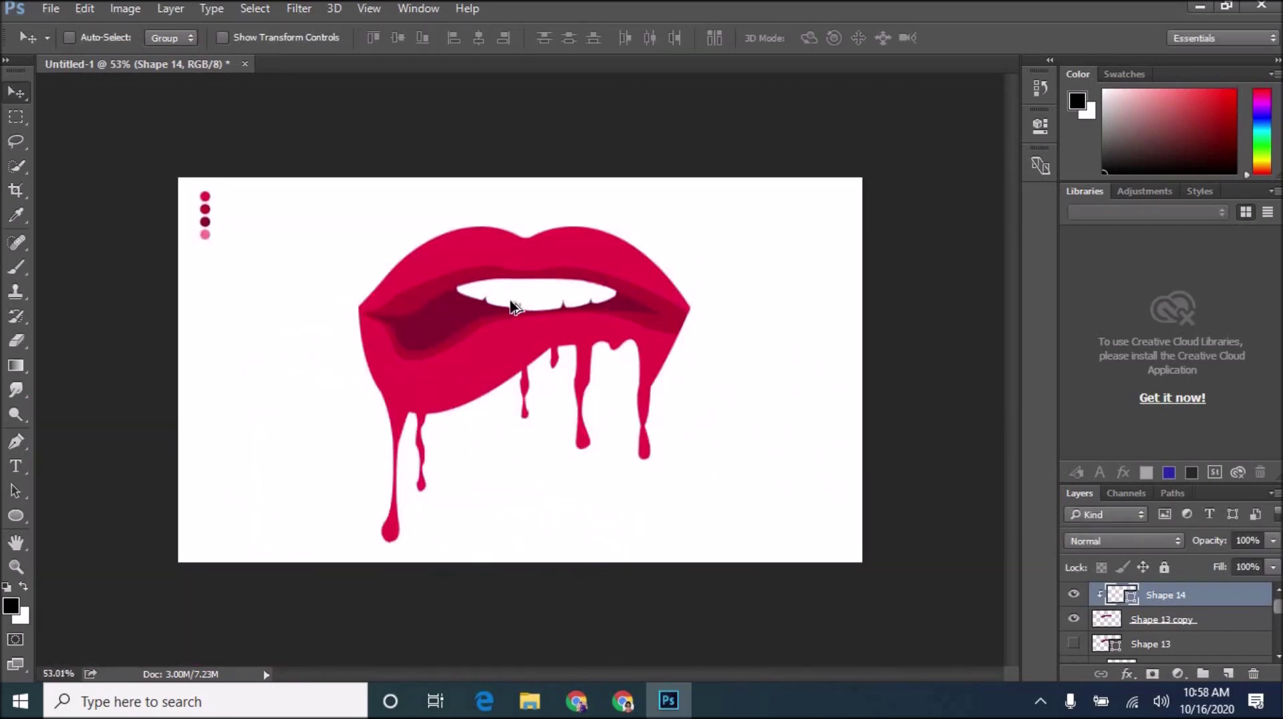
pyautogui.scroll(5, 512, 306)
pyautogui.scroll(-4, 561, 327)
pyautogui.hotkey('ctrl', 't')
pyautogui.scroll(4, 544, 335)
pyautogui.rightClick(636, 321)
pyautogui.click(681, 462)
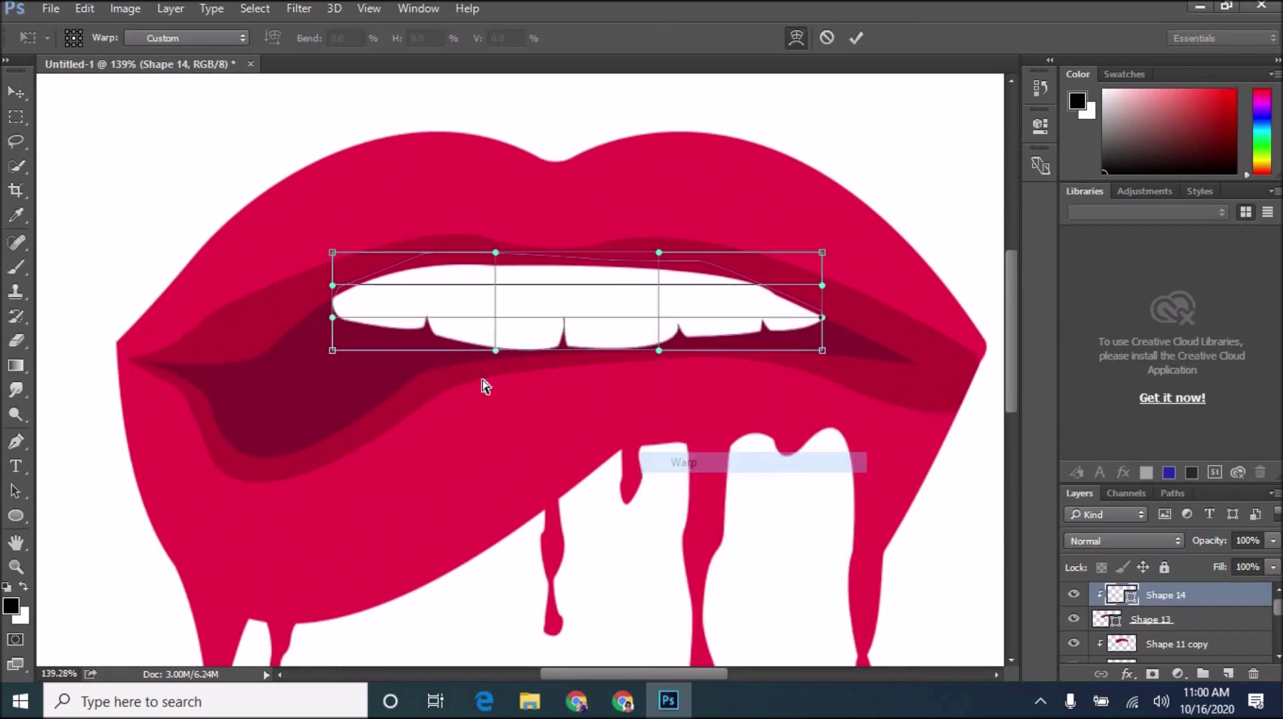
pyautogui.moveTo(495, 351); pyautogui.dragTo(490, 342)
pyautogui.moveTo(332, 349); pyautogui.dragTo(332, 354)
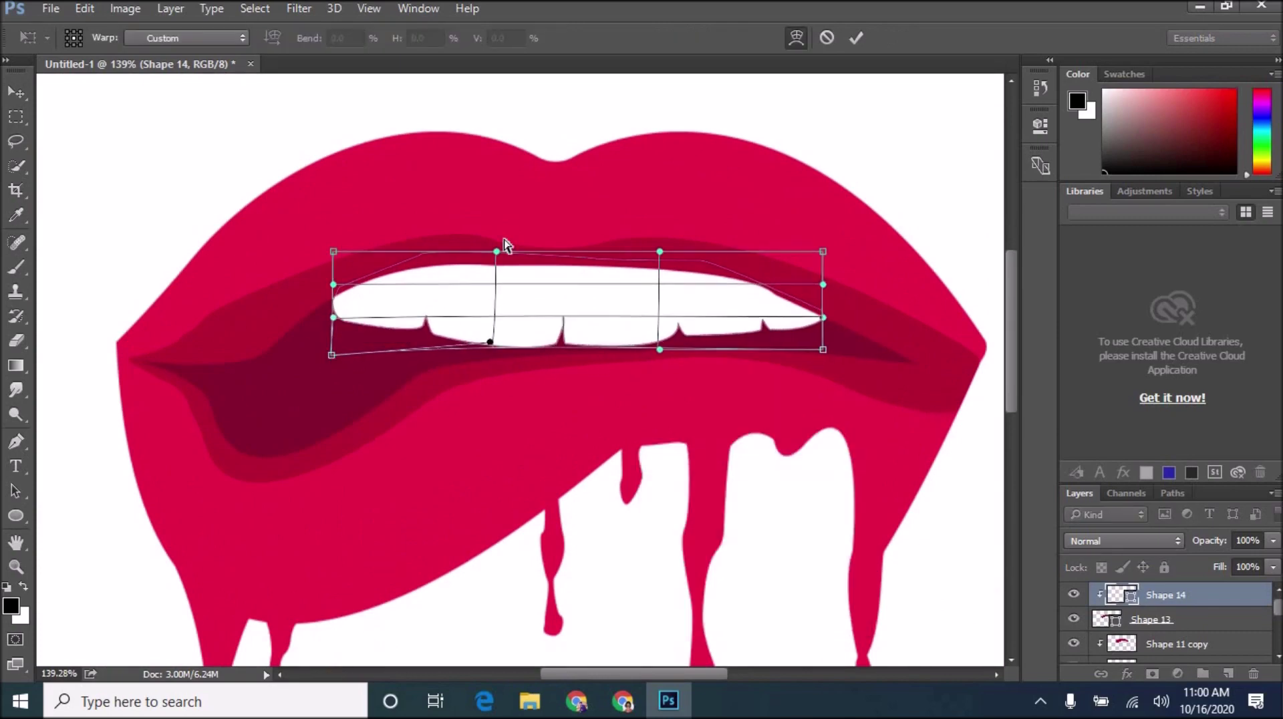
pyautogui.moveTo(495, 252); pyautogui.dragTo(509, 254)
pyautogui.moveTo(659, 350); pyautogui.dragTo(664, 354)
pyautogui.moveTo(823, 350); pyautogui.dragTo(815, 355)
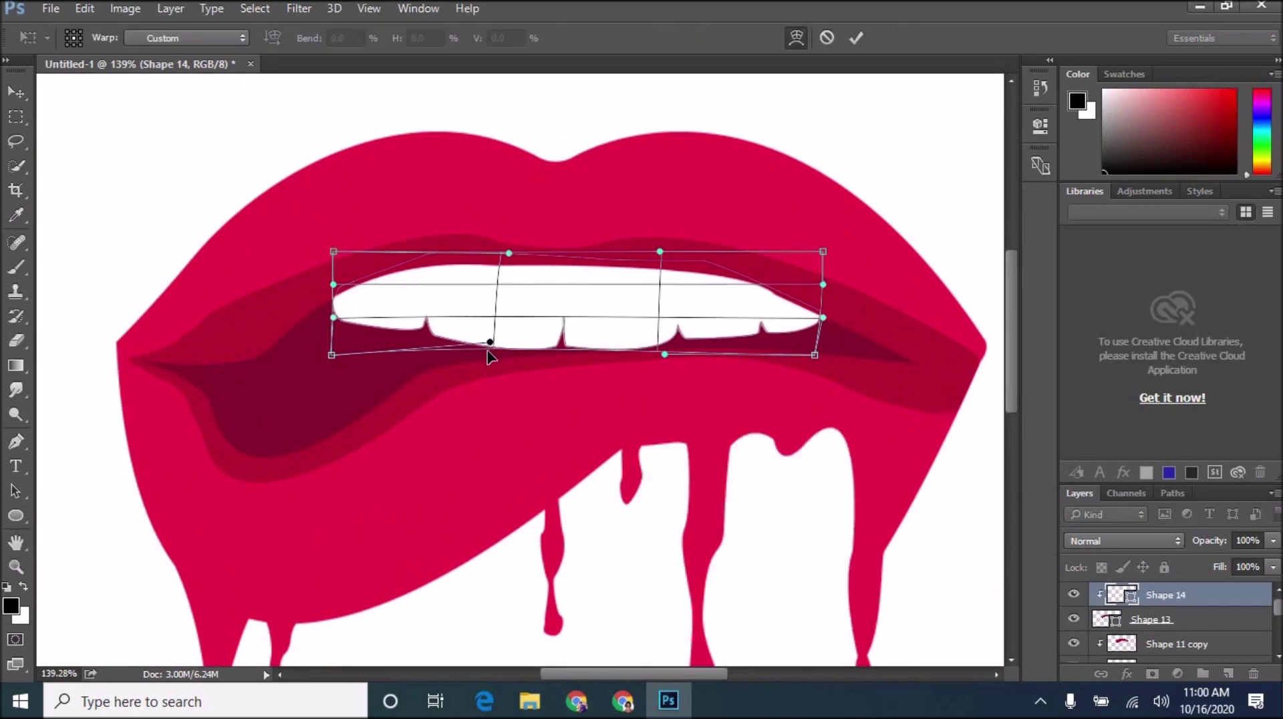
pyautogui.moveTo(687, 318); pyautogui.dragTo(687, 323)
pyautogui.moveTo(823, 284); pyautogui.dragTo(817, 327)
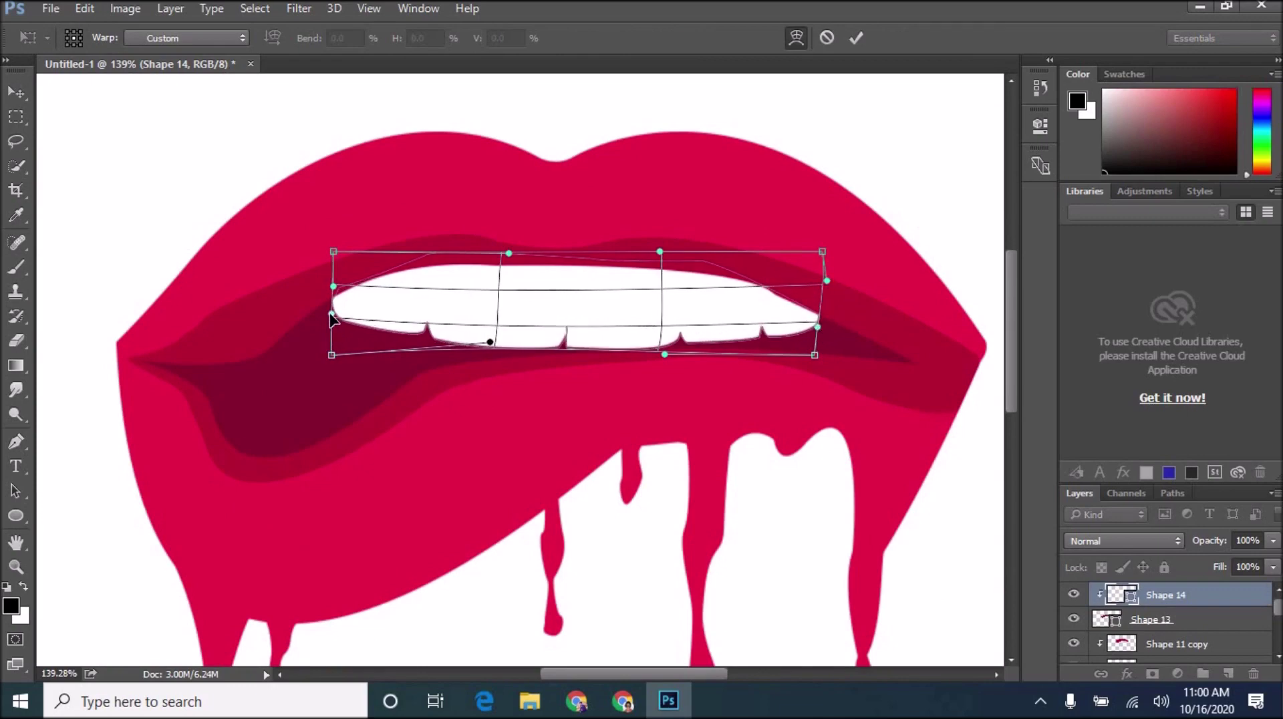
pyautogui.press('Return')
pyautogui.scroll(-5, 341, 317)
# - On a new layer, draw the first lower tooth with the Pen tool
pyautogui.keyDown('alt'); pyautogui.scroll(5, 356, 306); pyautogui.keyUp('alt')
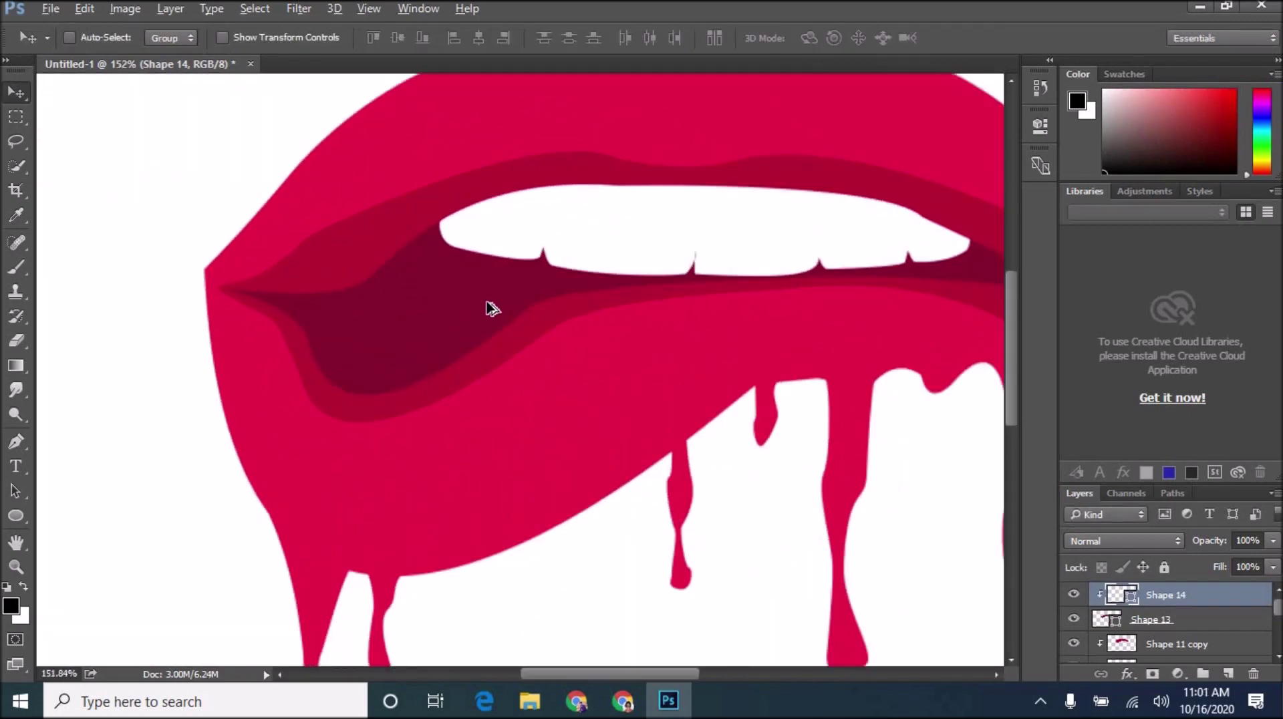
pyautogui.hotkey('ctrl', 'shift', 'alt', 'n')
pyautogui.press('p')
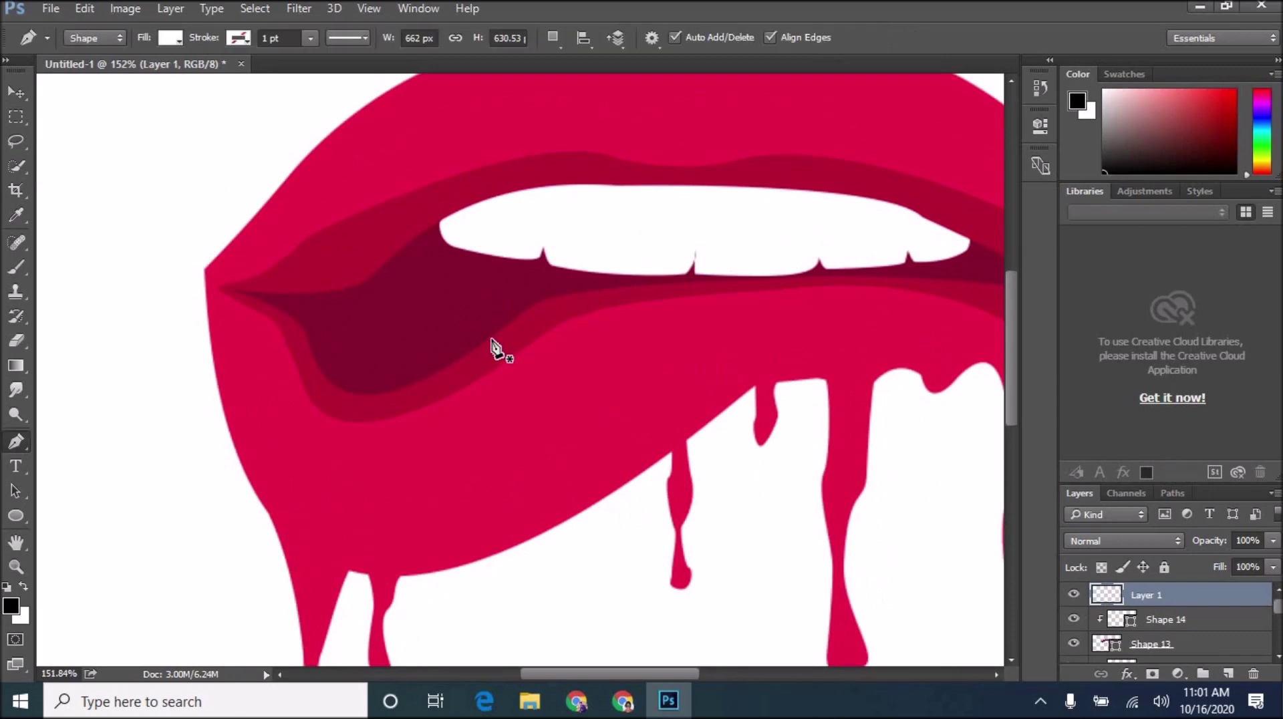
pyautogui.click(492, 339)
pyautogui.click(490, 328)
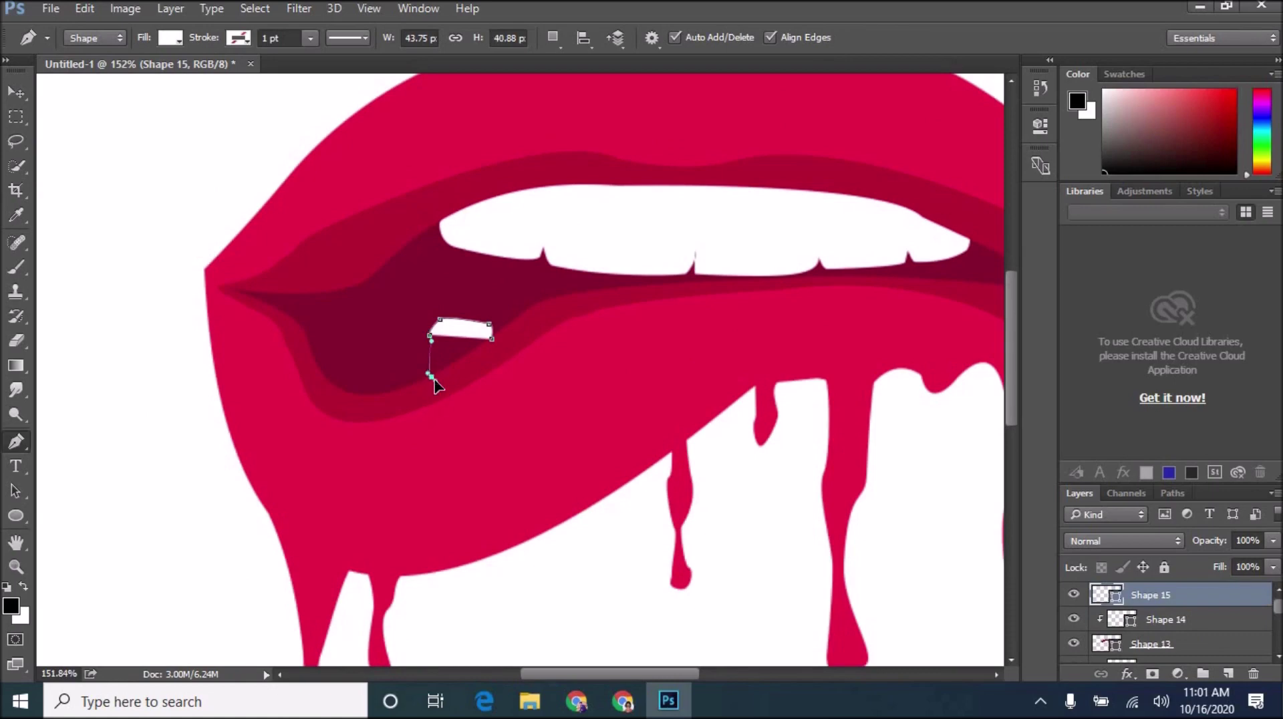
pyautogui.moveTo(433, 383); pyautogui.dragTo(433, 382)
# - Draw a second lower tooth on a fresh layer and warp it to fit the lip
pyautogui.click(1228, 673)
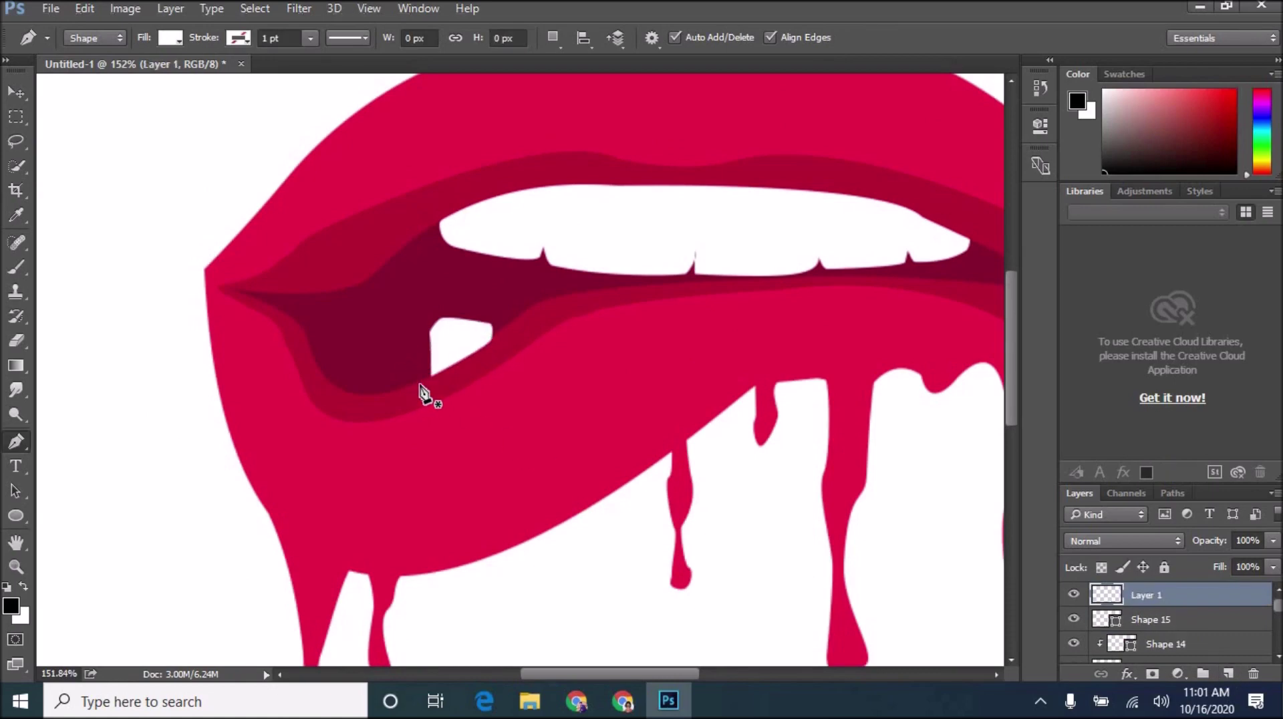
pyautogui.click(393, 371)
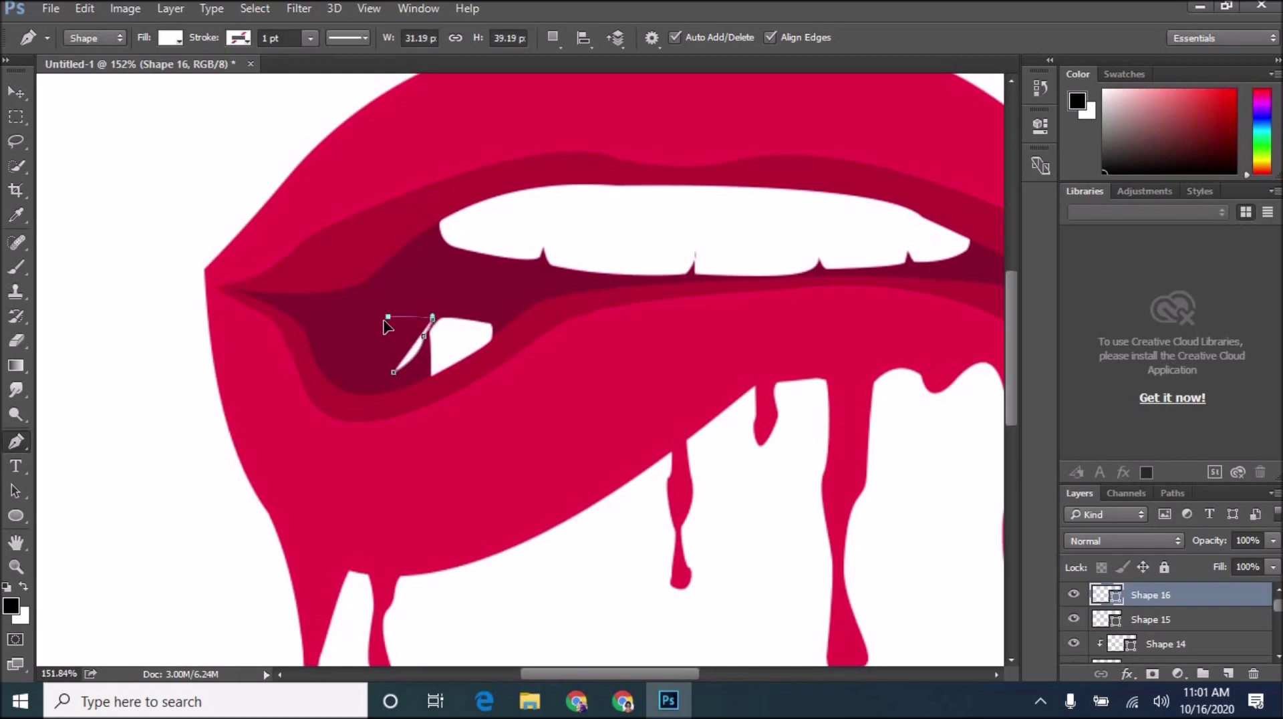
pyautogui.moveTo(384, 326); pyautogui.dragTo(421, 357)
pyautogui.press('v')
pyautogui.hotkey('ctrl', 't')
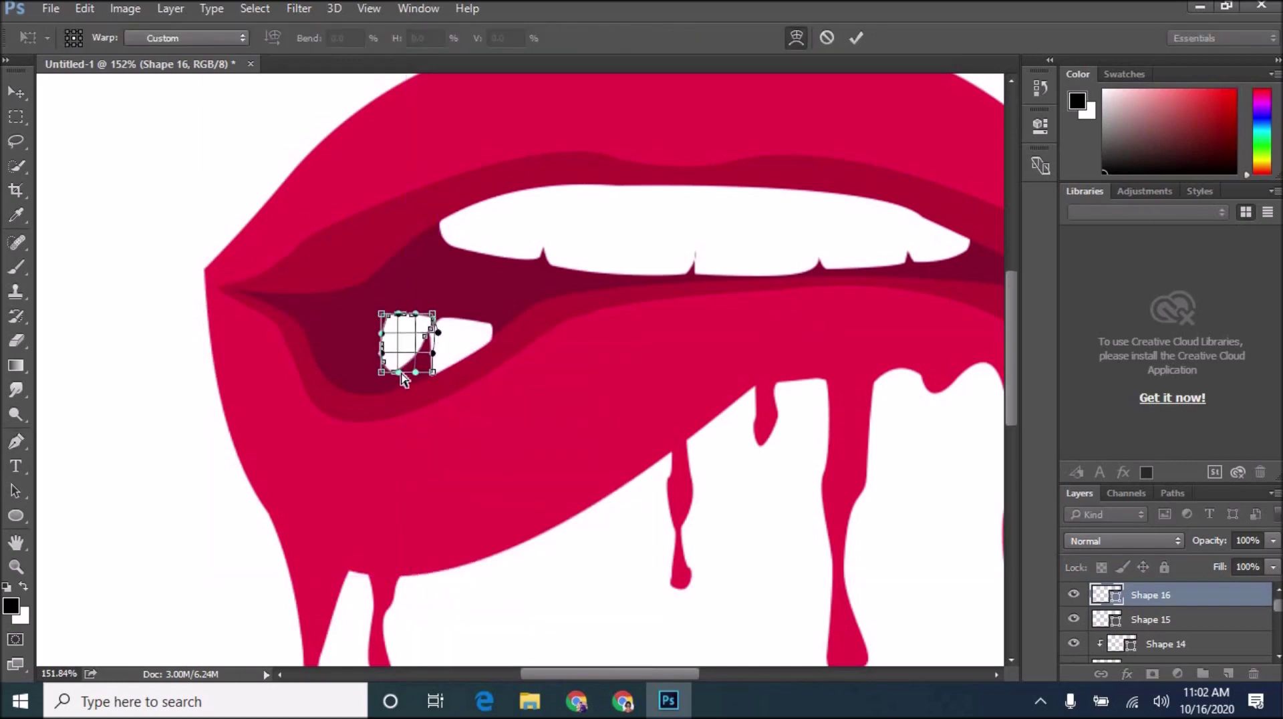
pyautogui.press('v')
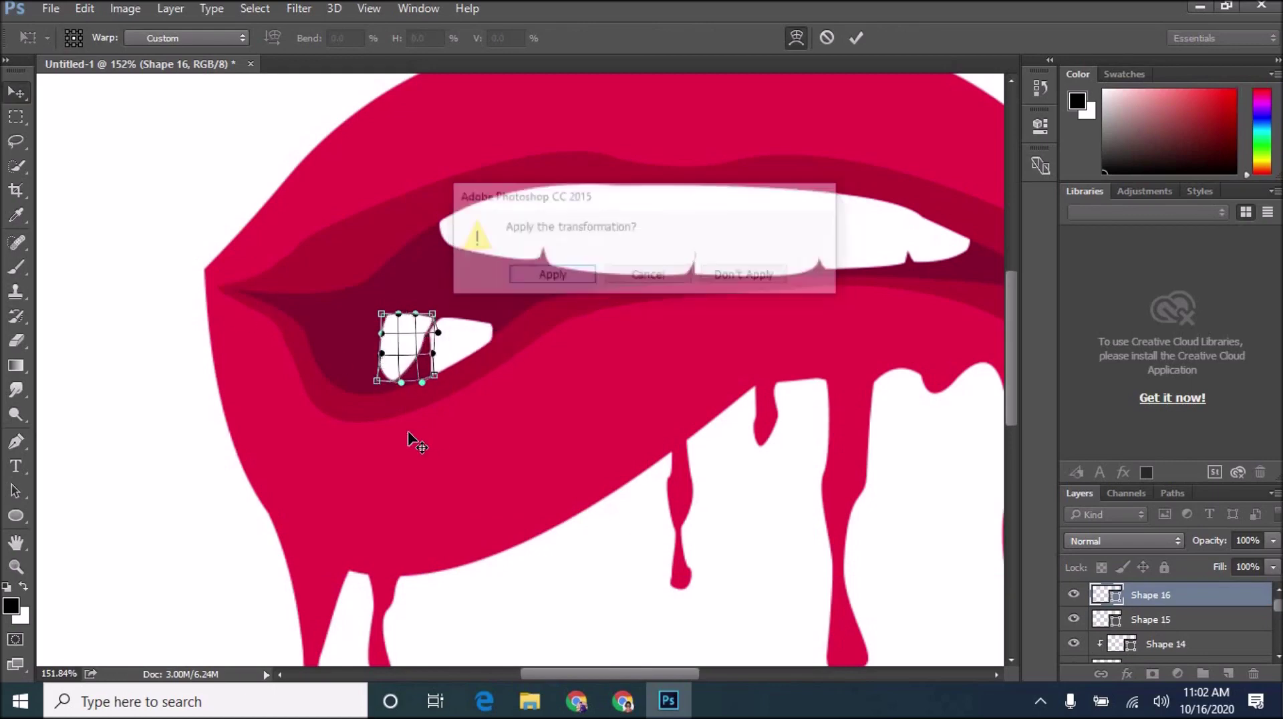
pyautogui.press('Return')
pyautogui.scroll(5, 514, 399)
pyautogui.scroll(-10, 514, 400)
pyautogui.scroll(2, 659, 429)
# - Duplicate the Shape 10 lip layer with Ctrl+J
pyautogui.scroll(1, 659, 430)
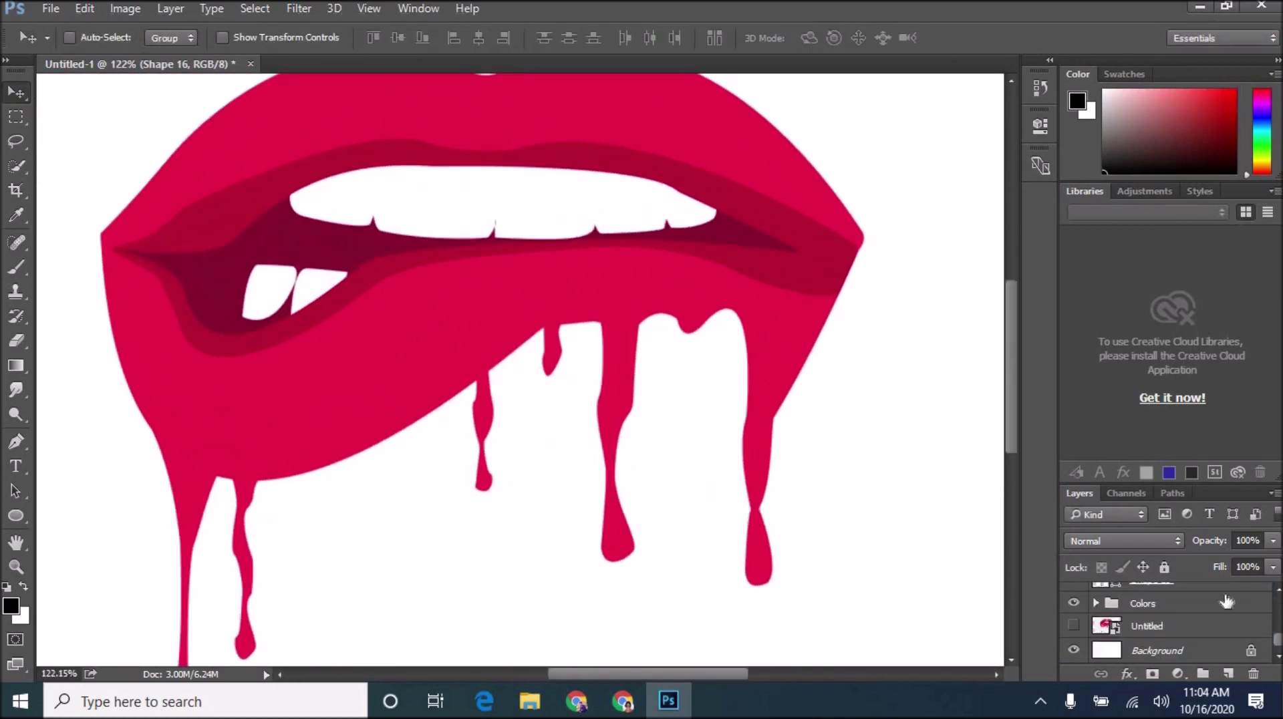
pyautogui.scroll(-3, 1196, 635)
pyautogui.click(1196, 644)
pyautogui.rightClick(1196, 643)
pyautogui.hotkey('ctrl', 'j')
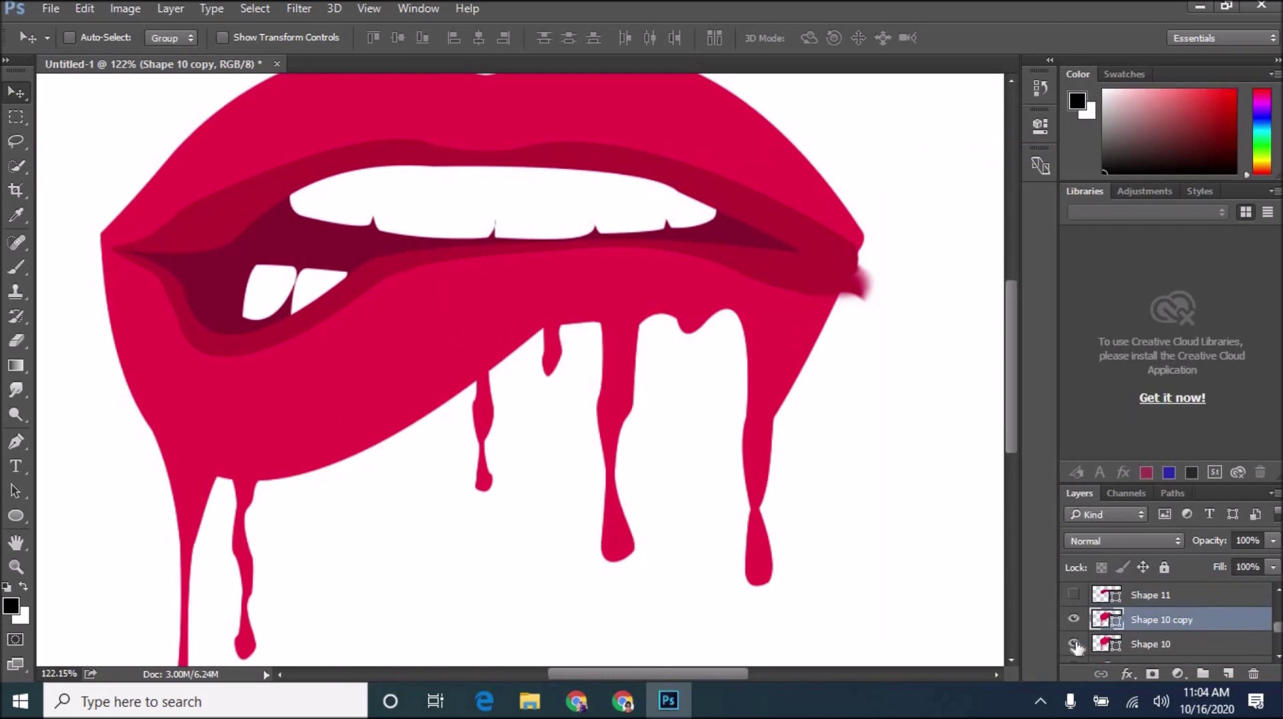
# - Clip Shape 13 and the layer above to the layers below, then release a clip so the teeth reappear
pyautogui.rightClick(1149, 601)
pyautogui.click(968, 337)
pyautogui.rightClick(1157, 610)
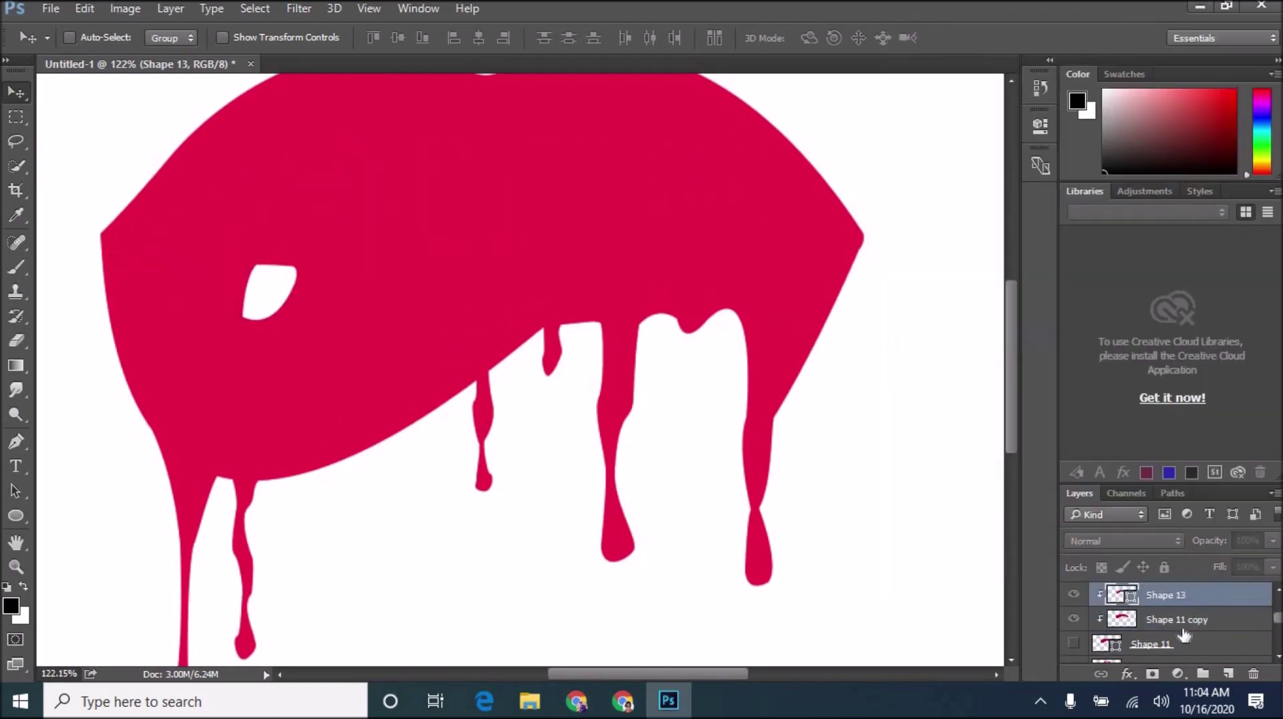
pyautogui.click(969, 345)
pyautogui.keyDown('alt'); pyautogui.click(1099, 628); pyautogui.keyUp('alt')
pyautogui.scroll(-1, 1177, 630)
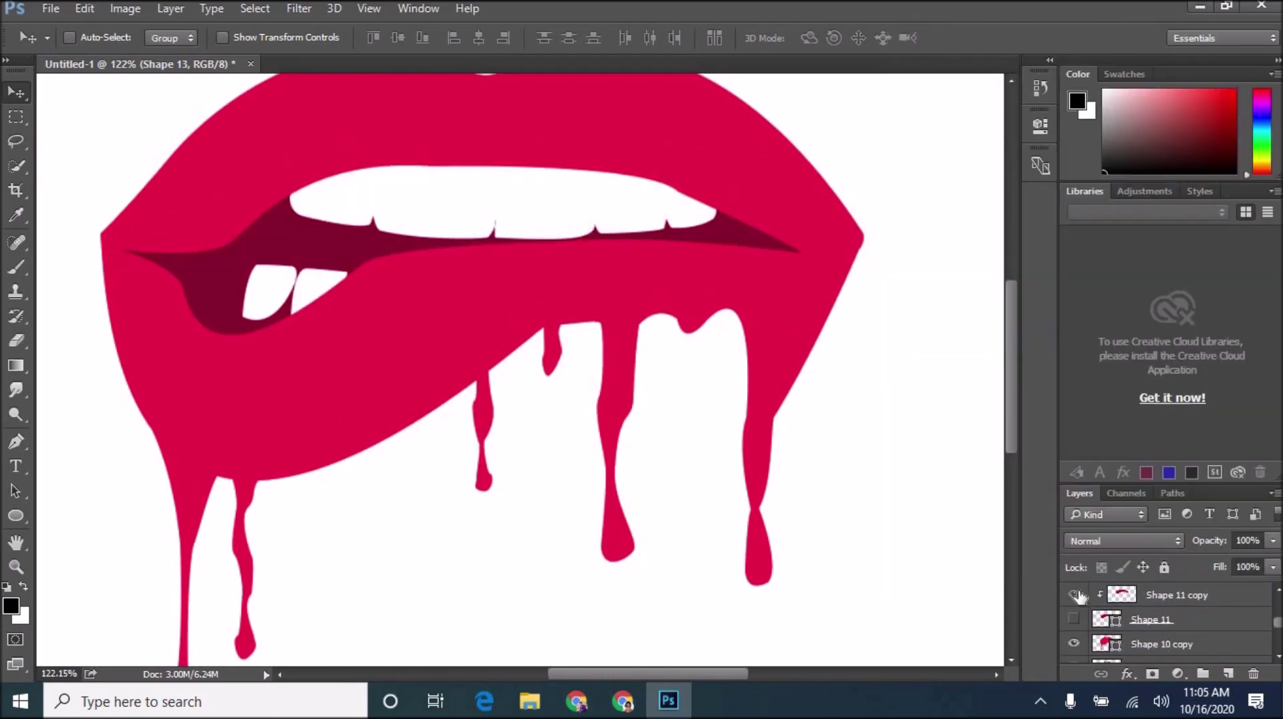
pyautogui.moveTo(1074, 595); pyautogui.dragTo(1074, 619)
# - Merge the Shape 11 copy layer down and clip Shape 11 to the layer below
pyautogui.click(1175, 594)
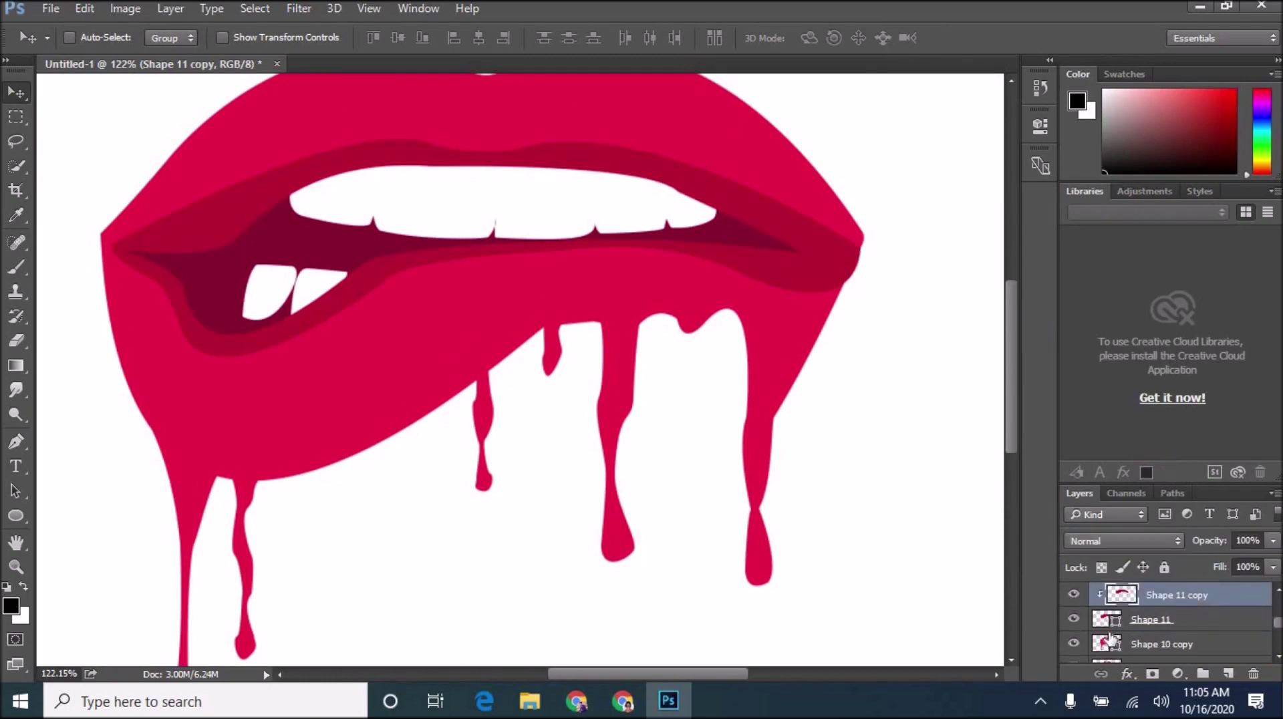
pyautogui.hotkey('ctrl', 'e')
pyautogui.rightClick(1162, 594)
pyautogui.click(969, 331)
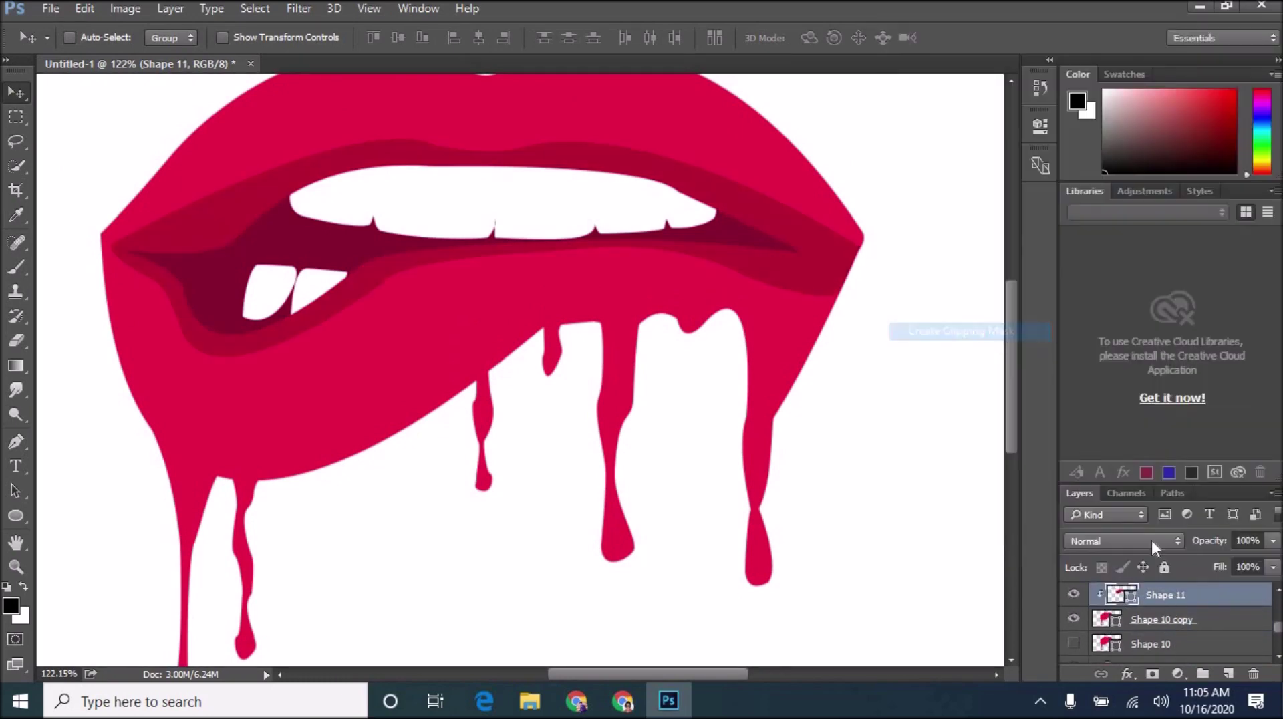
pyautogui.scroll(1, 1078, 601)
pyautogui.rightClick(1101, 618)
pyautogui.click(970, 340)
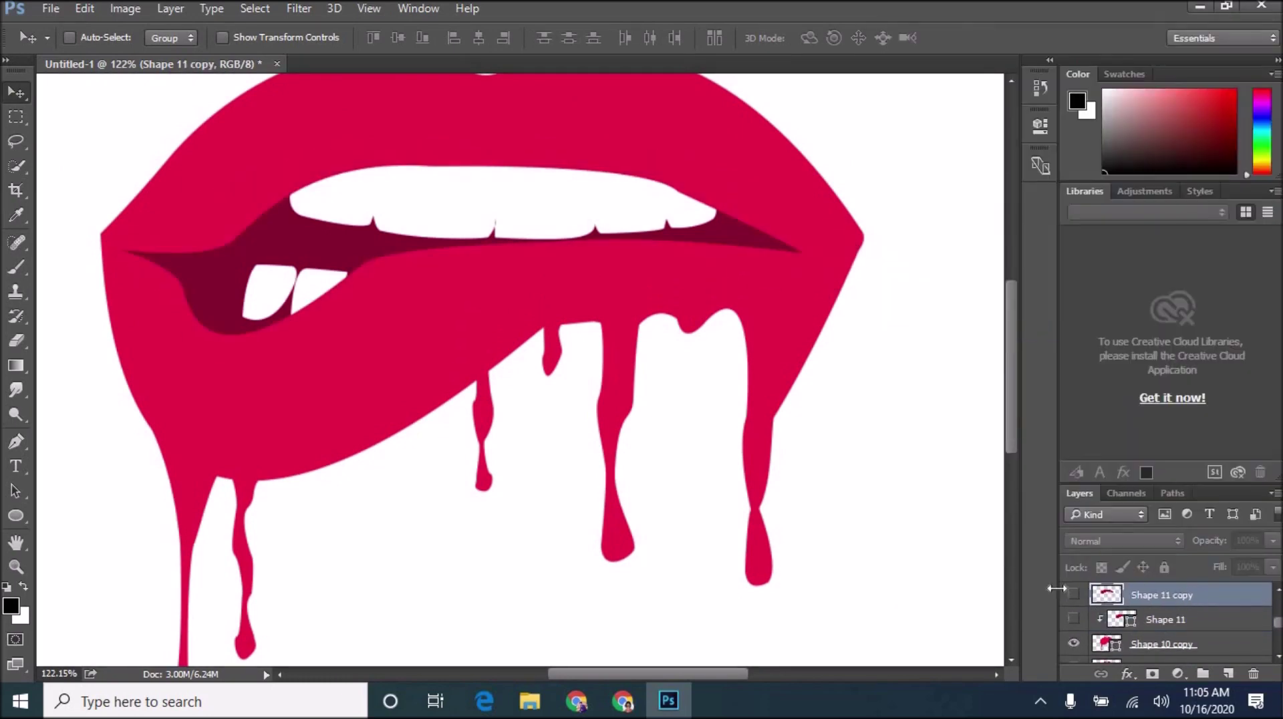
# - Adjust clipping on Shape 11 copy, then select Shape 13 and the Shape 10 copy layer
pyautogui.rightClick(1176, 595)
pyautogui.click(969, 332)
pyautogui.scroll(1, 1147, 641)
pyautogui.scroll(1, 1146, 641)
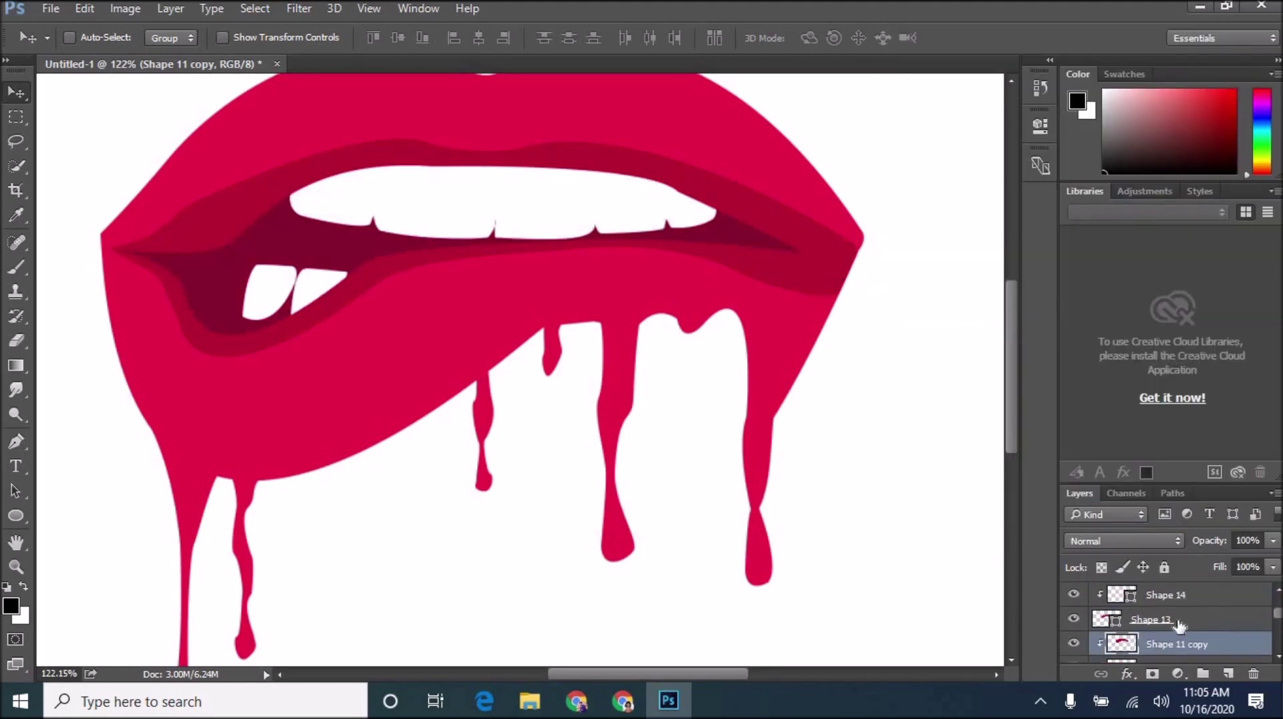
pyautogui.click(1149, 641)
pyautogui.scroll(1, 1154, 642)
pyautogui.keyDown('ctrl'); pyautogui.click(735, 435); pyautogui.keyUp('ctrl')
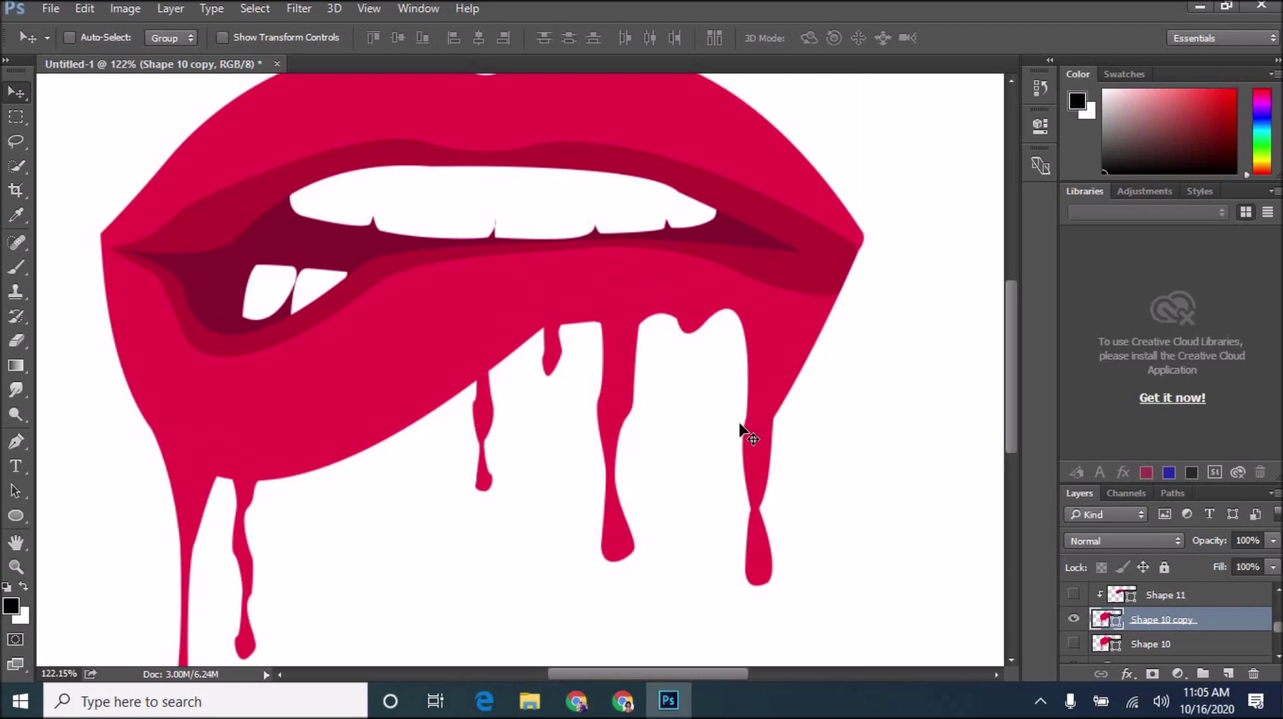
# - Rasterize the lip copy and smudge the edge and narrow neck of the right drip
pyautogui.click(16, 389)
pyautogui.click(775, 427)
pyautogui.click(555, 276)
pyautogui.moveTo(775, 428)
pyautogui.mouseDown()
pyautogui.moveTo(798, 394)
pyautogui.moveTo(790, 429)
pyautogui.mouseUp()
pyautogui.moveTo(772, 502); pyautogui.dragTo(792, 522)
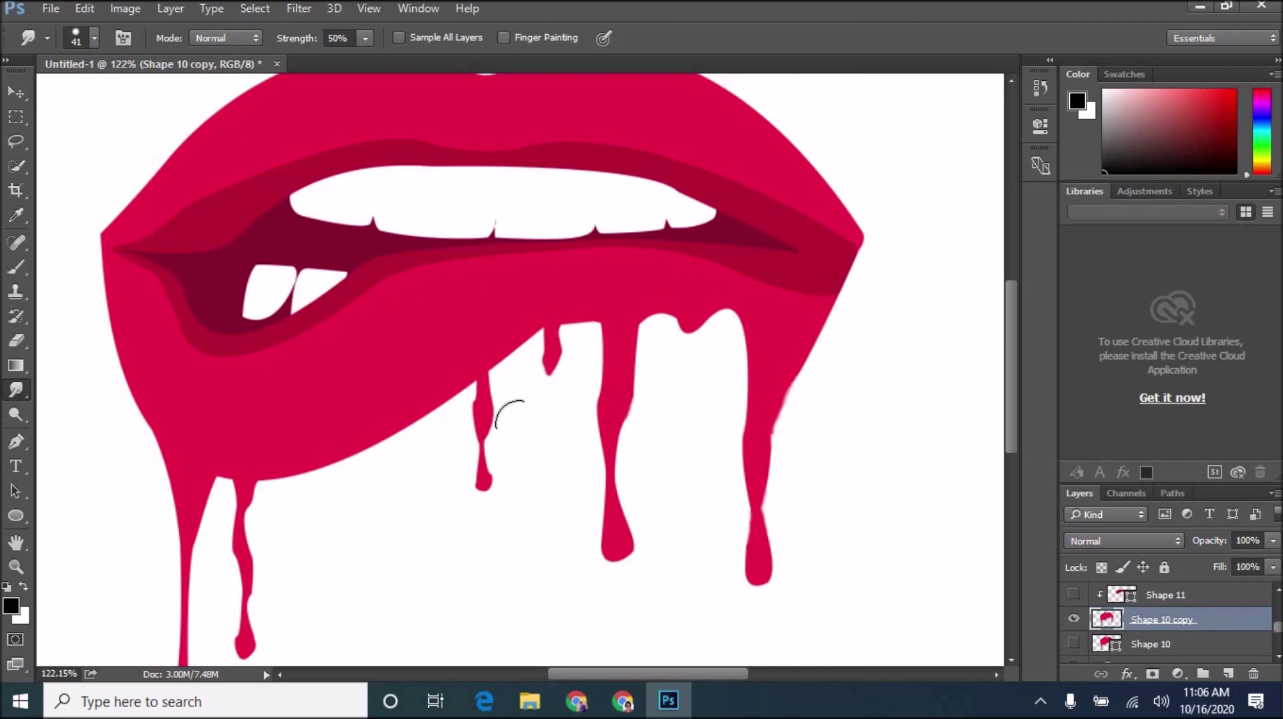
# - Set the smudge brush to size 12 and round out the left drip's bottom drop
pyautogui.scroll(5, 443, 410)
pyautogui.click(94, 38)
pyautogui.write('12')
pyautogui.press('Return')
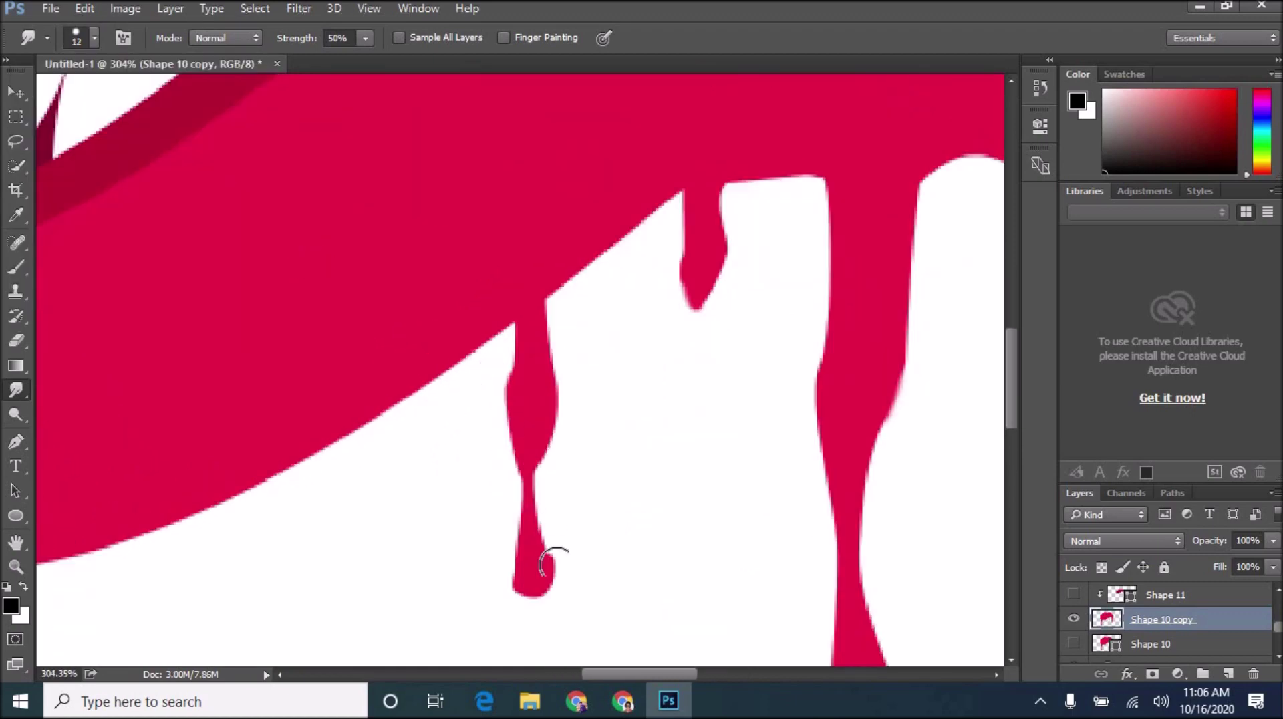
pyautogui.moveTo(554, 564); pyautogui.dragTo(526, 572)
# - Switch to the Eraser tool with a brush size of 24
pyautogui.click(16, 339)
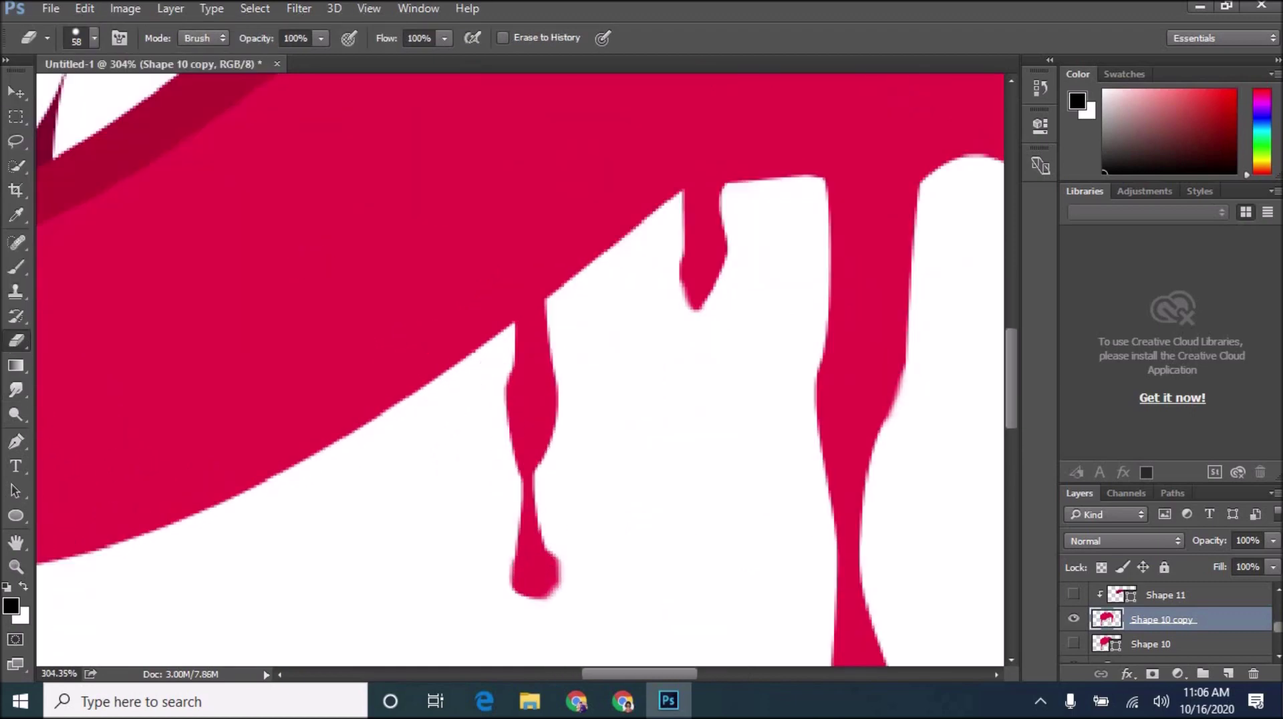
pyautogui.click(94, 38)
pyautogui.write('24')
pyautogui.press('Return')
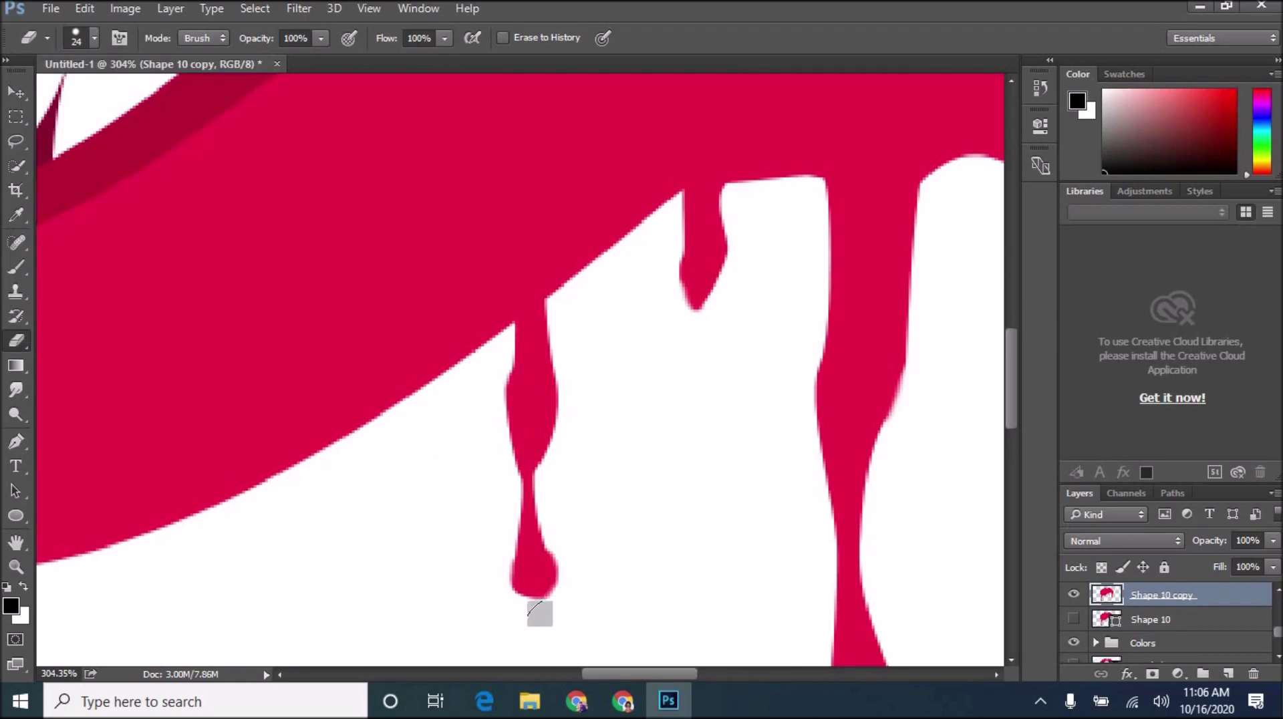
pyautogui.scroll(-5, 490, 509)
pyautogui.scroll(-2, 490, 510)
pyautogui.scroll(4, 369, 533)
# - Return to the Smudge tool and set its brush size to 29
pyautogui.click(16, 390)
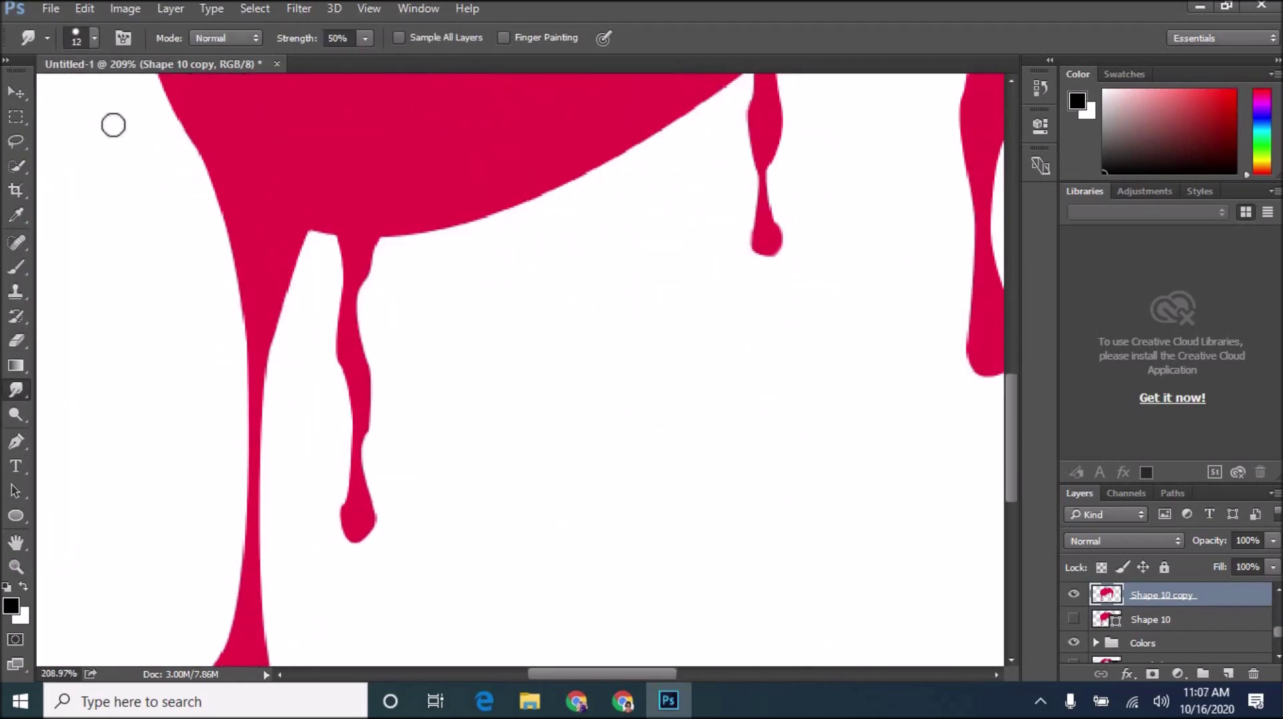
pyautogui.click(94, 38)
pyautogui.press('Return')
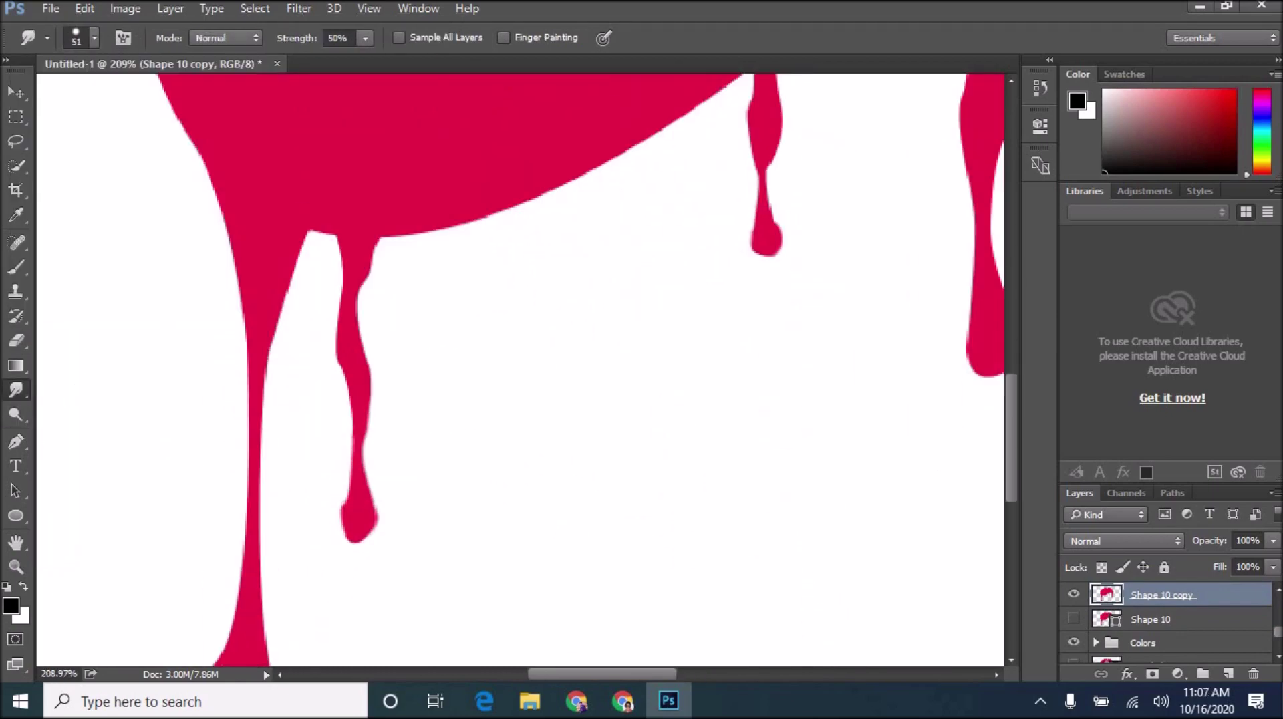
pyautogui.click(95, 38)
pyautogui.write('29')
pyautogui.press('Return')
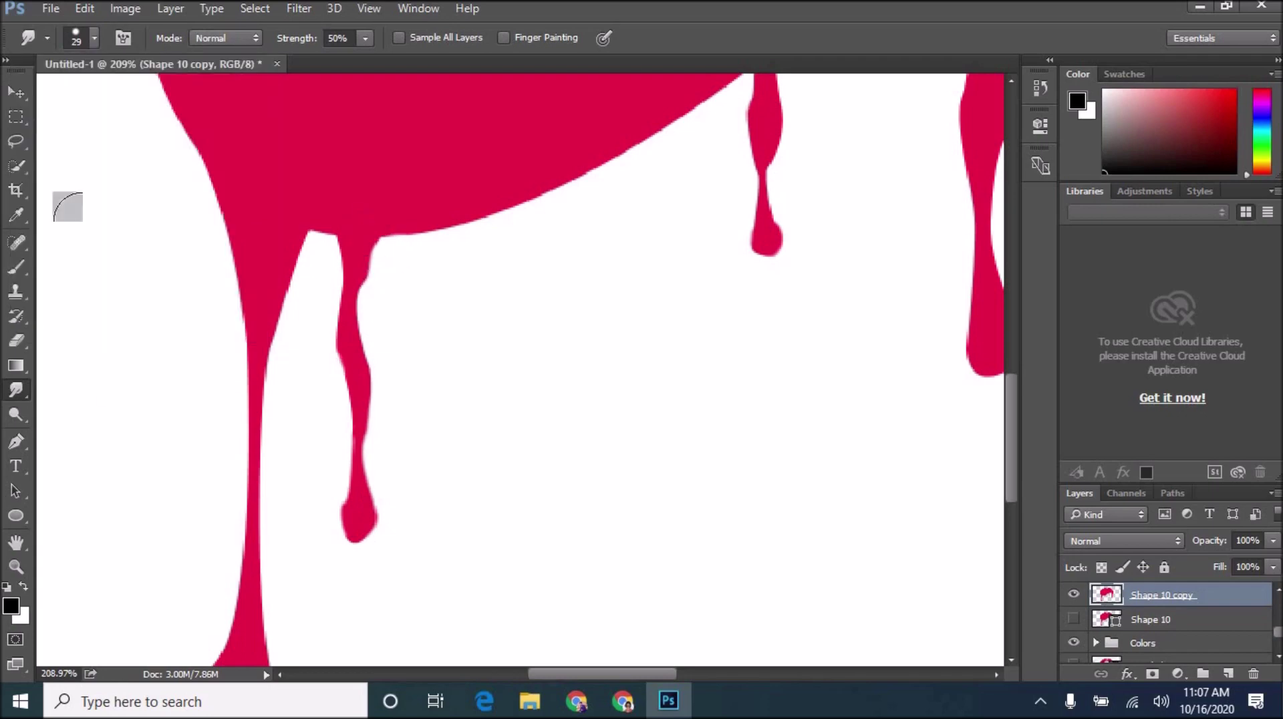
pyautogui.click(94, 38)
pyautogui.press('Return')
# - Erase the ragged edge of the right drip, then zoom out to view the whole image
pyautogui.click(16, 340)
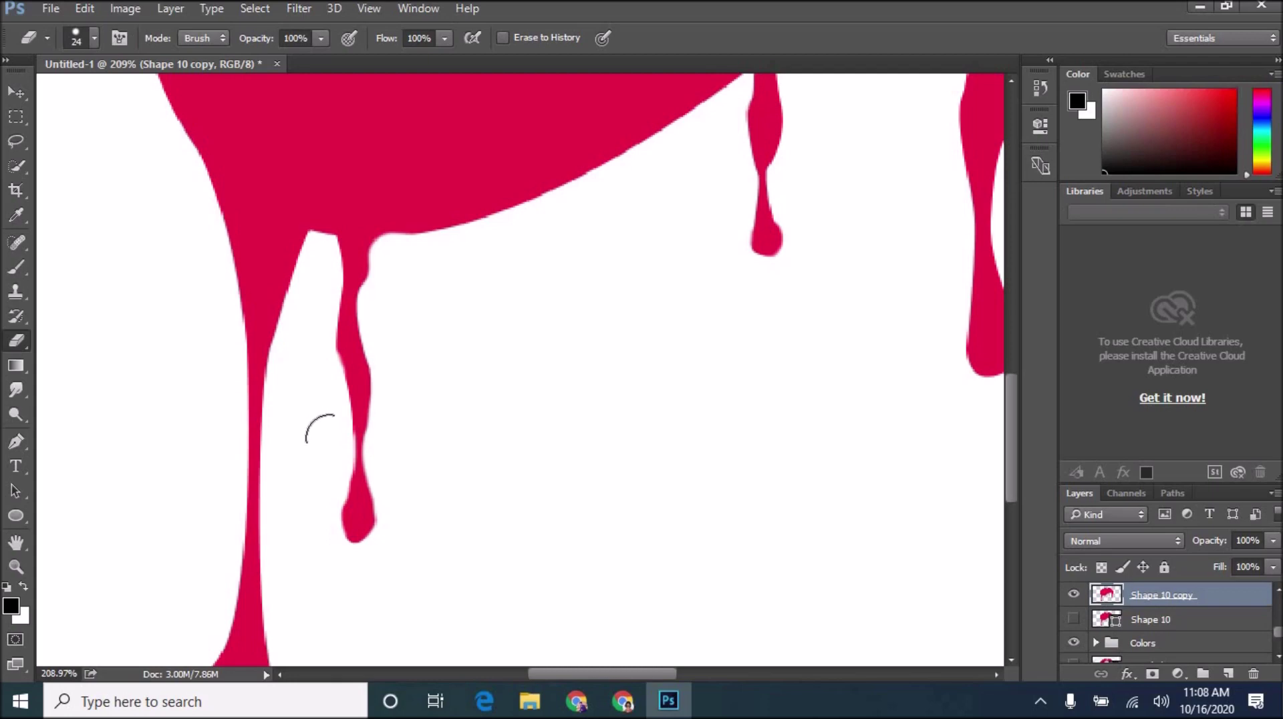
pyautogui.scroll(-5, 514, 404)
pyautogui.scroll(5, 854, 364)
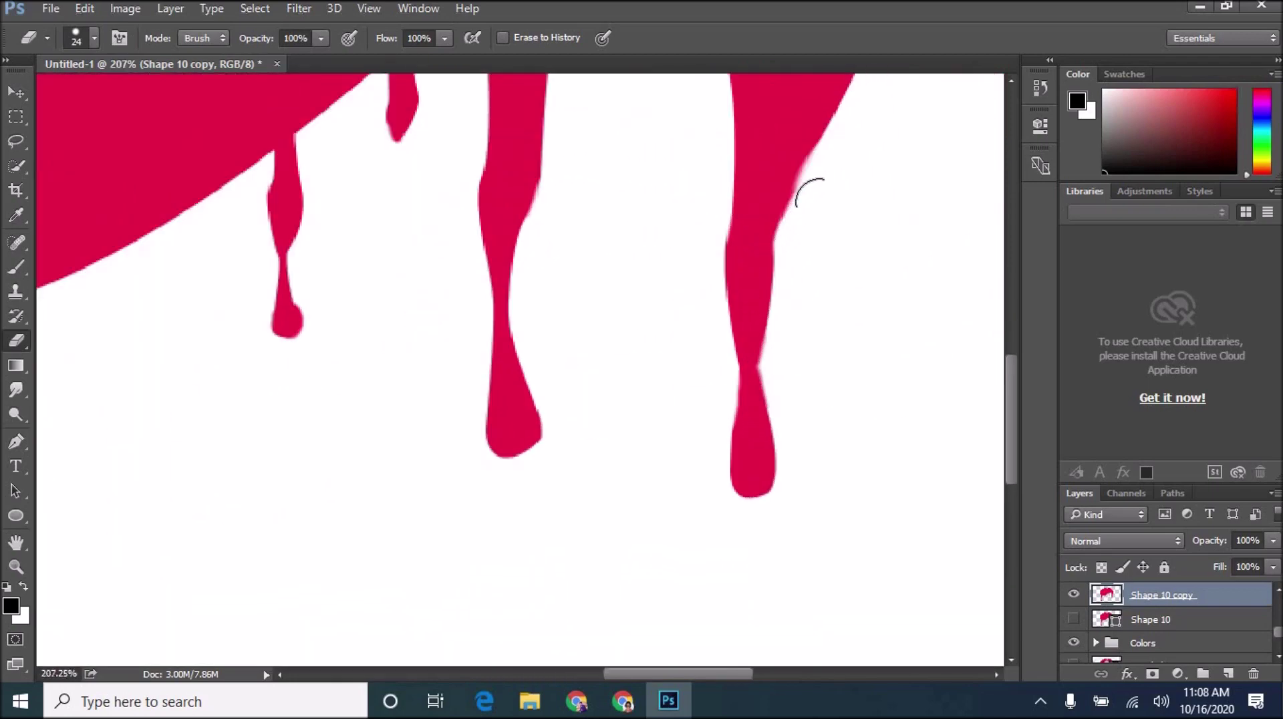
pyautogui.moveTo(810, 194); pyautogui.dragTo(794, 221)
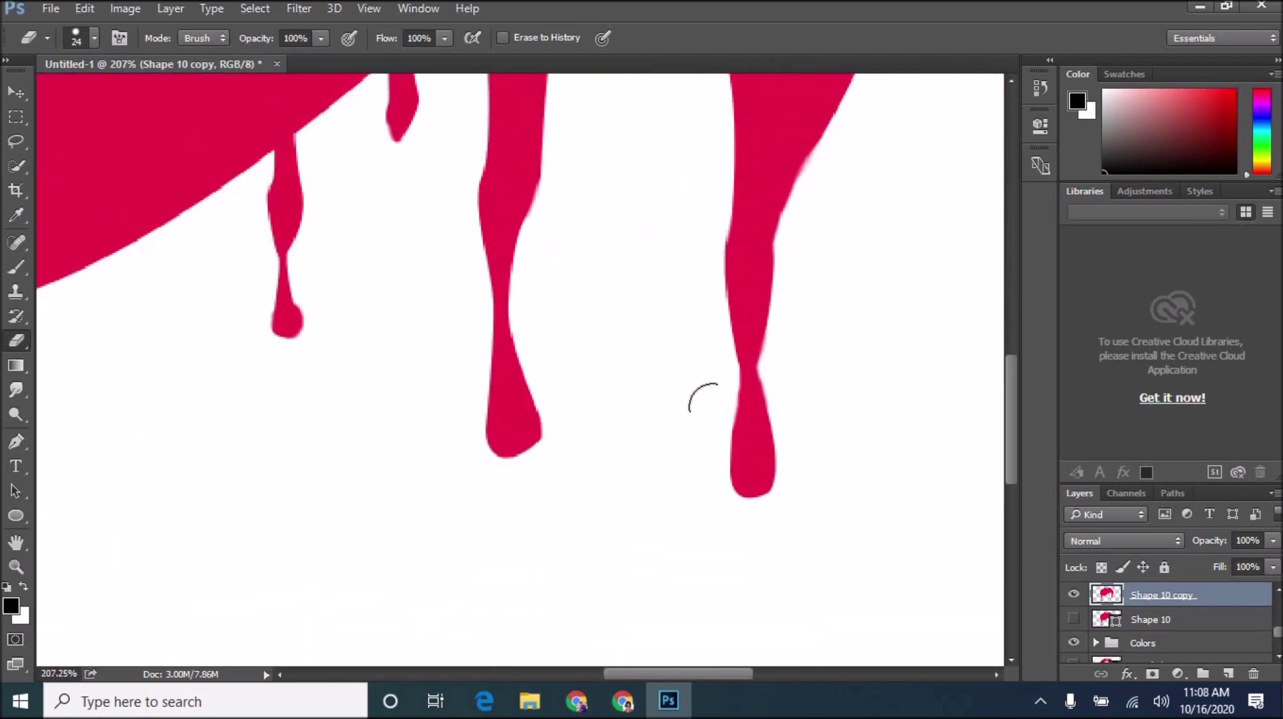
pyautogui.scroll(2, 559, 480)
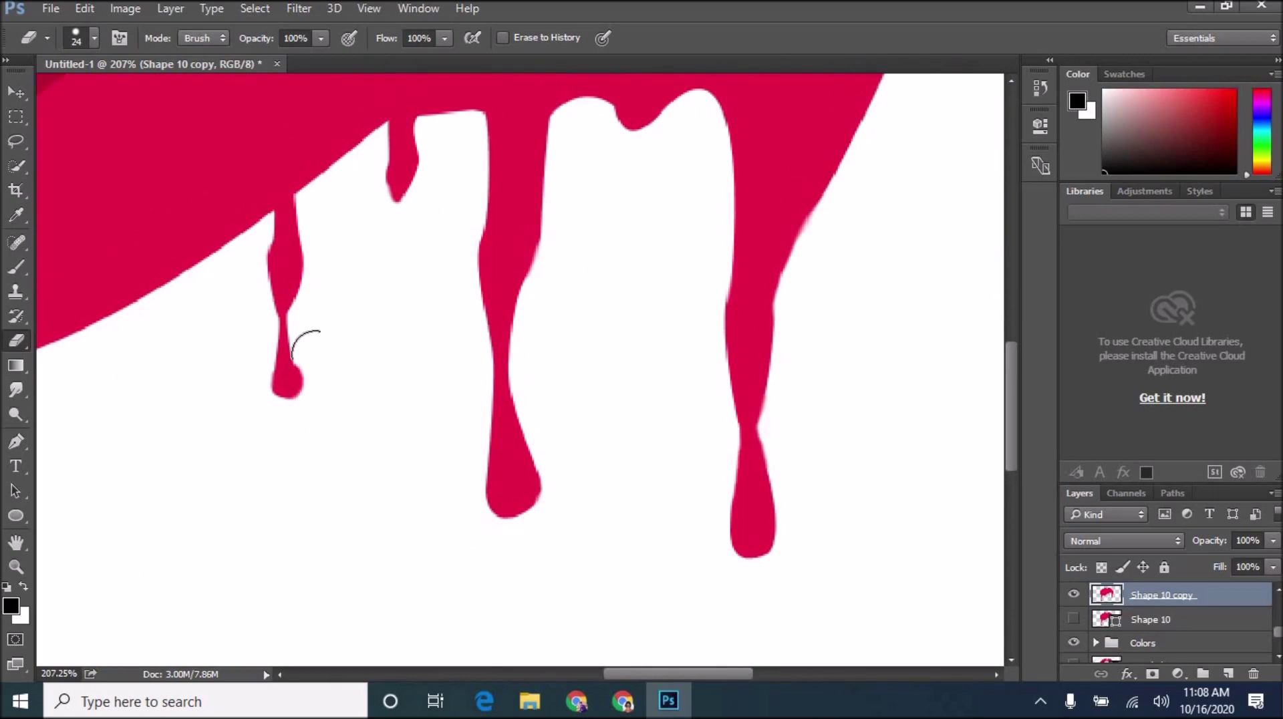
pyautogui.scroll(-4, 318, 384)
pyautogui.scroll(-3, 452, 335)
# - Select the Brush tool with a dark red foreground colour
pyautogui.click(16, 267)
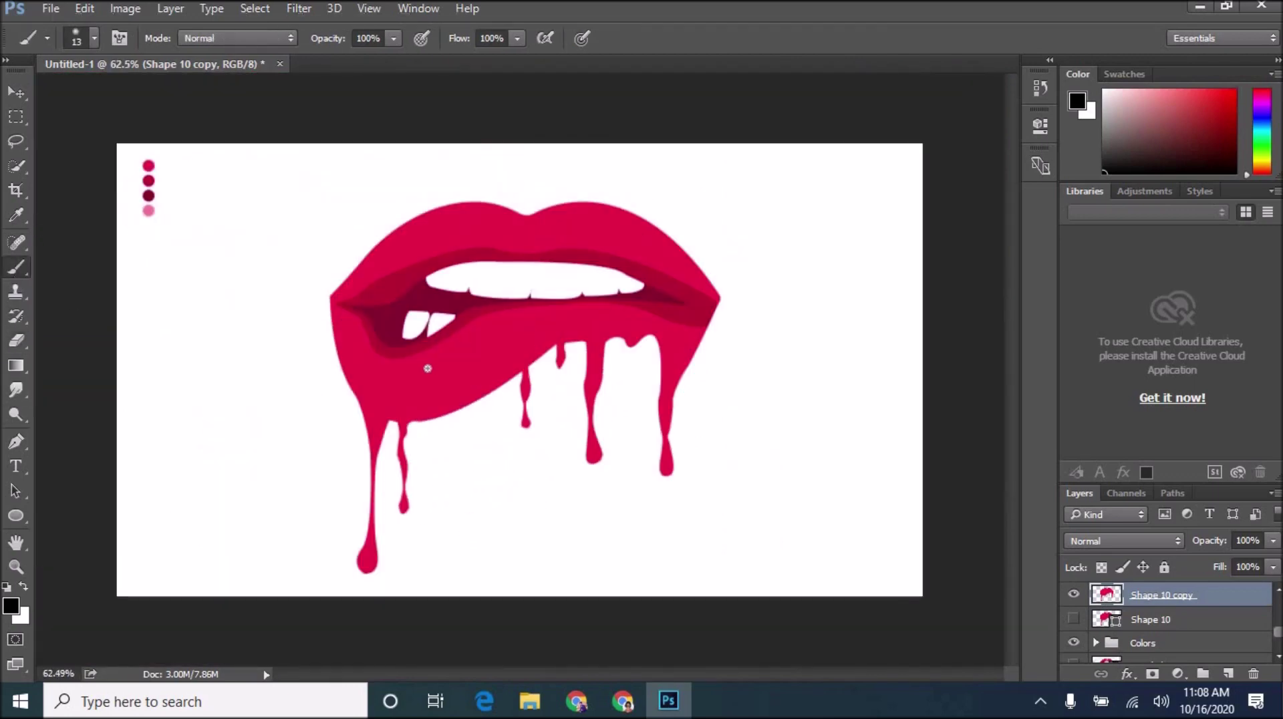
pyautogui.click(11, 605)
pyautogui.click(148, 180)
pyautogui.click(1208, 167)
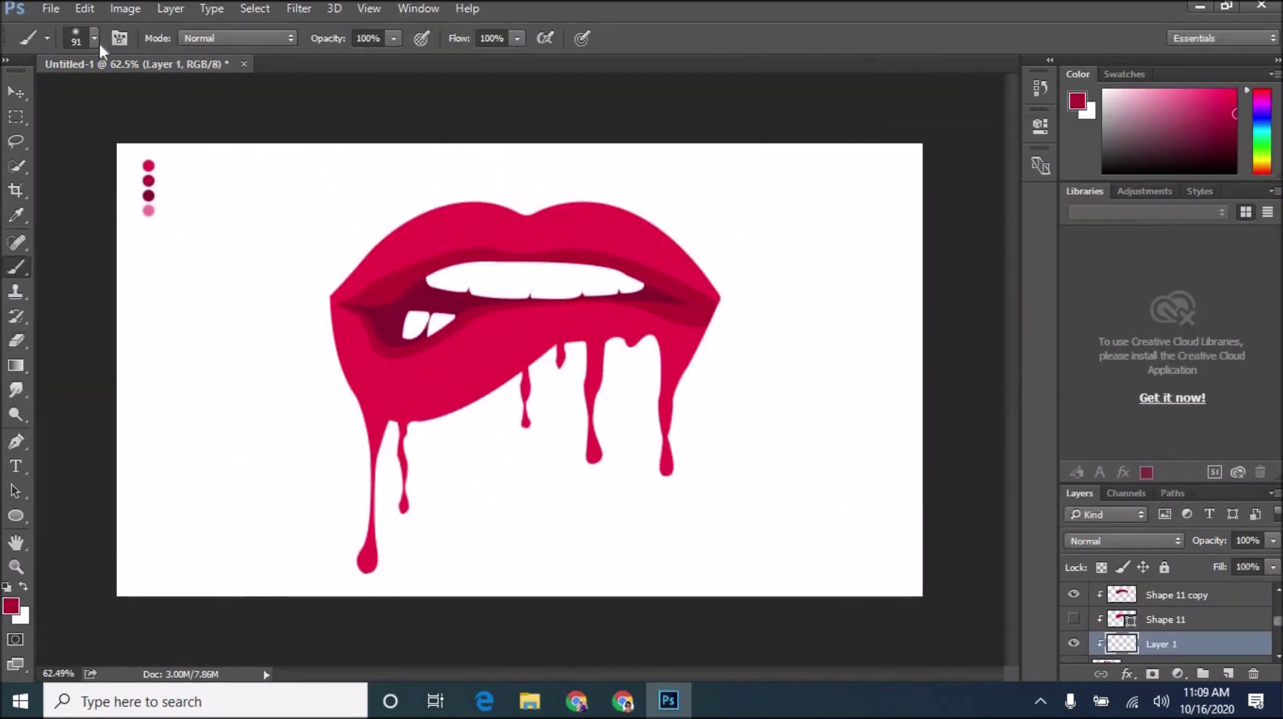
pyautogui.click(95, 38)
pyautogui.press('Return')
# - Paint darker shading on the left drip and lower the brush opacity to 50%
pyautogui.moveTo(380, 407); pyautogui.dragTo(371, 461)
pyautogui.moveTo(334, 46); pyautogui.dragTo(300, 47)
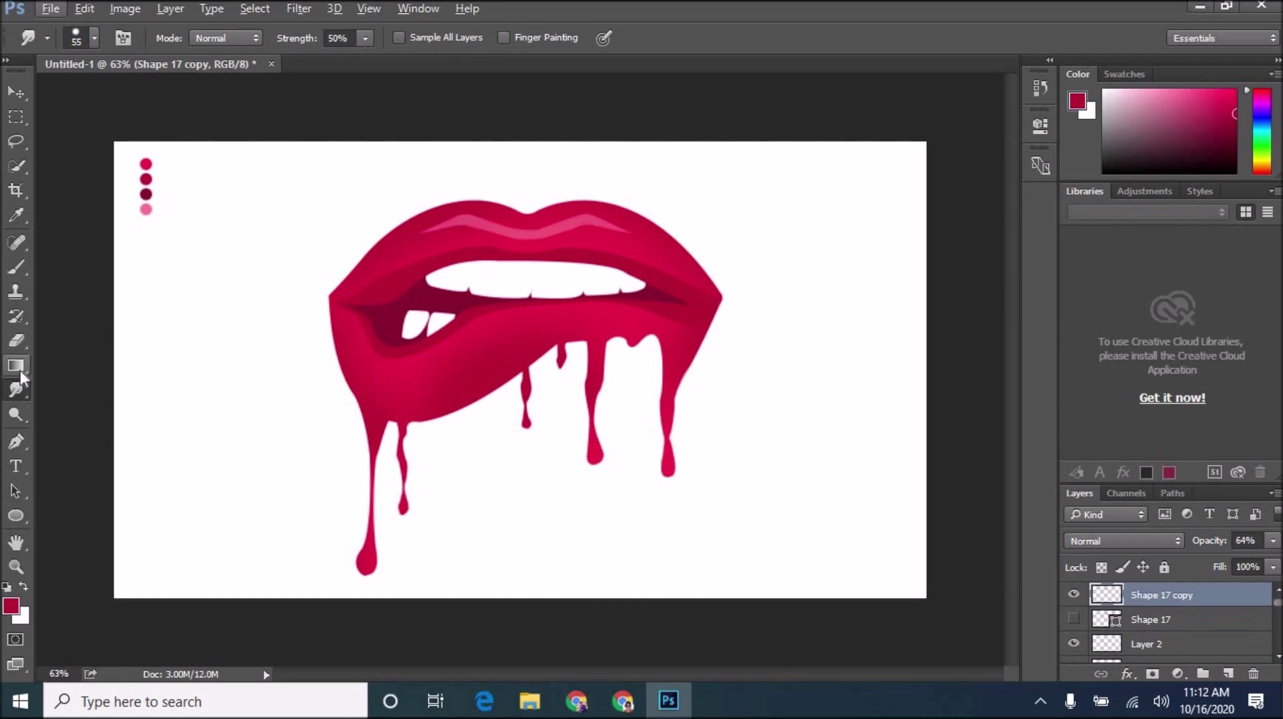
pyautogui.click(16, 441)
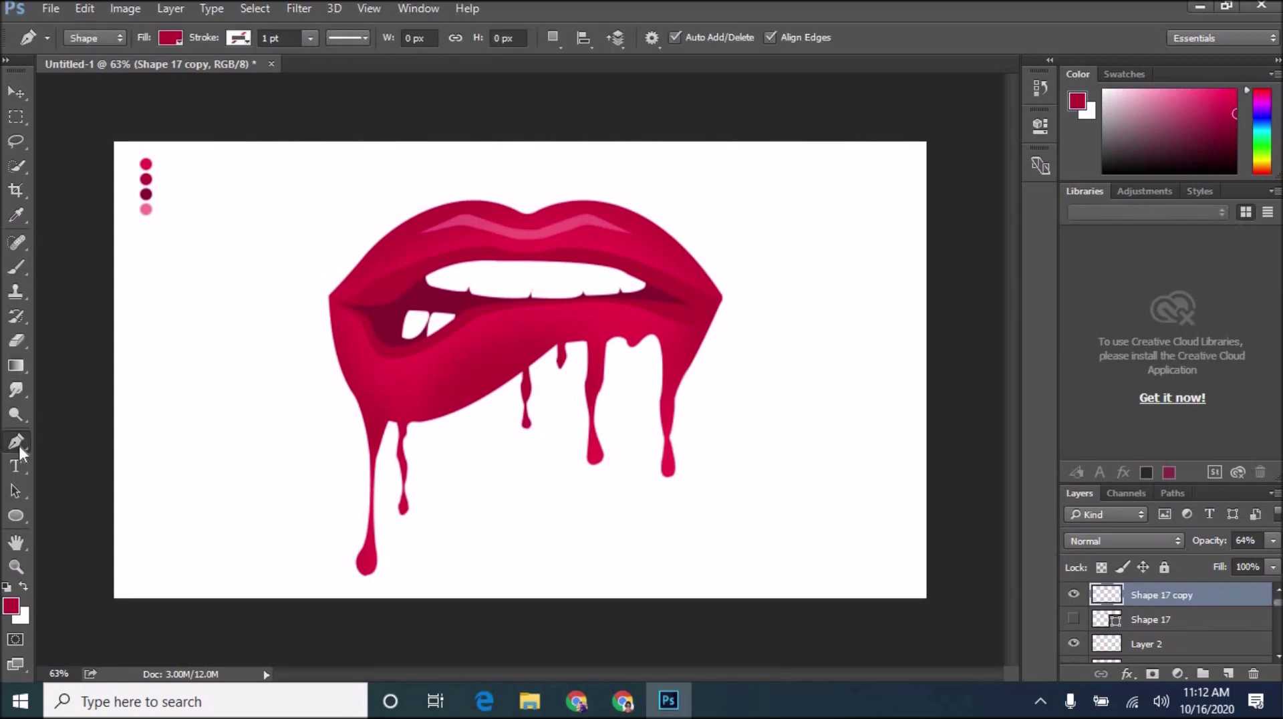
# - Start a Pen path at the lower lip corner, undoing a misplaced anchor
pyautogui.scroll(3, 334, 327)
pyautogui.click(336, 313)
pyautogui.moveTo(356, 343); pyautogui.dragTo(357, 351)
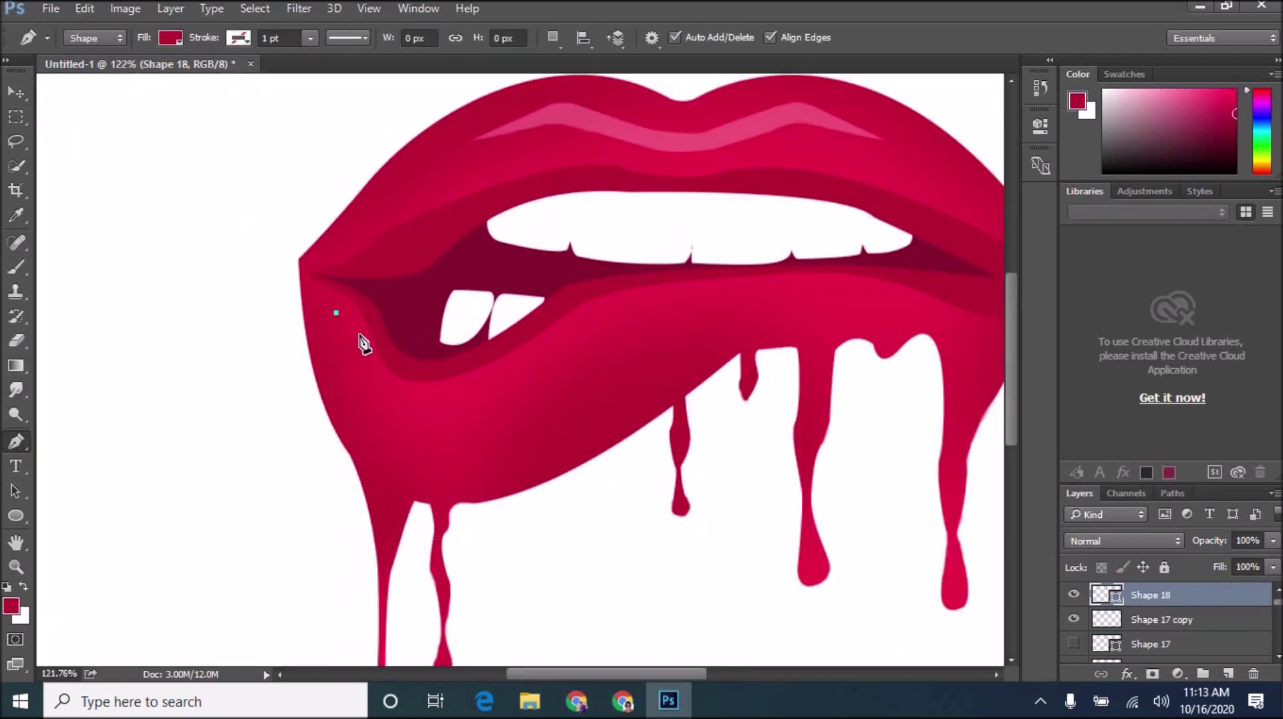
pyautogui.moveTo(595, 320); pyautogui.dragTo(795, 149)
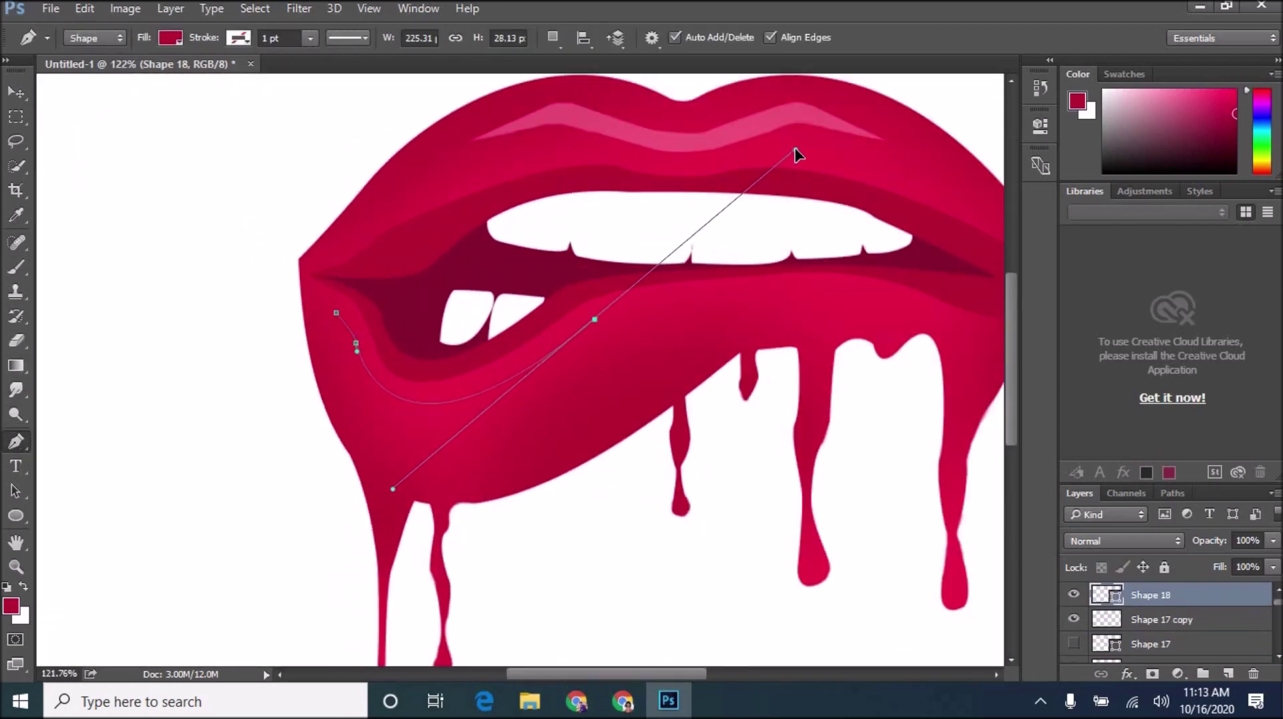
pyautogui.click(171, 37)
pyautogui.press('Escape')
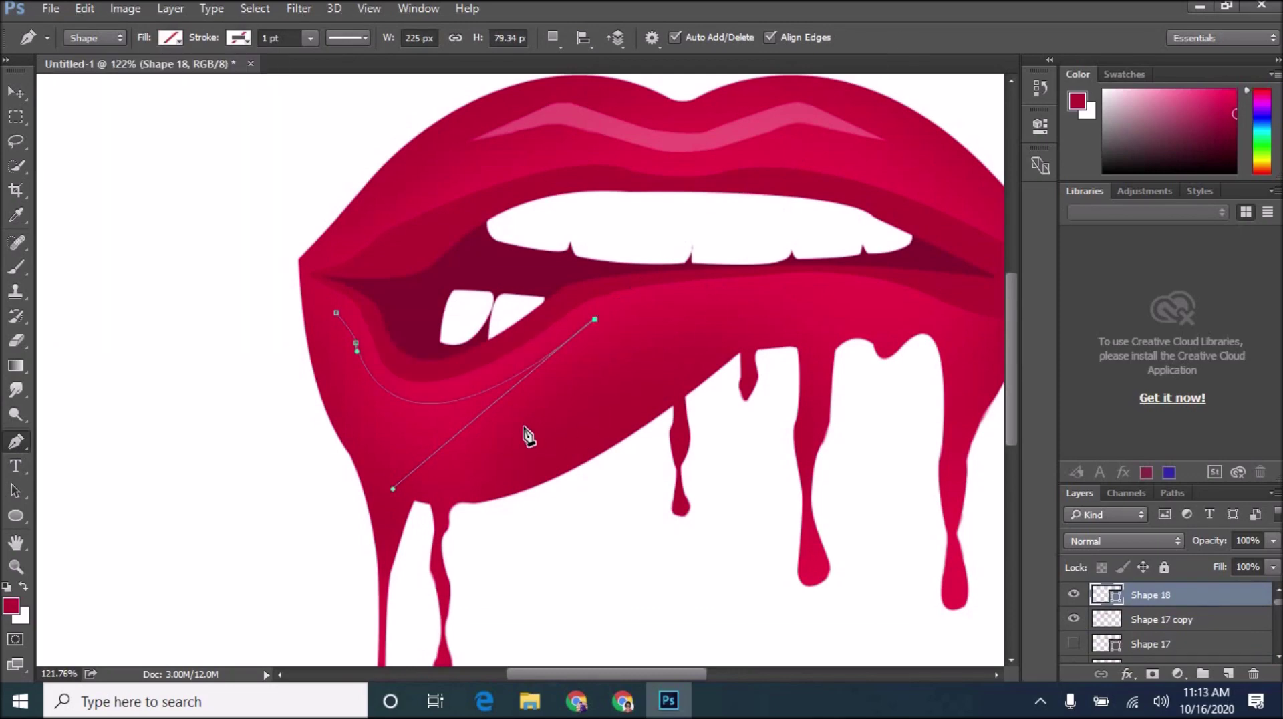
pyautogui.hotkey('ctrl', 'z')
# - Complete and close the highlight path curving along the lower lip
pyautogui.moveTo(529, 361); pyautogui.dragTo(622, 323)
pyautogui.keyDown('alt'); pyautogui.click(595, 327); pyautogui.keyUp('alt')
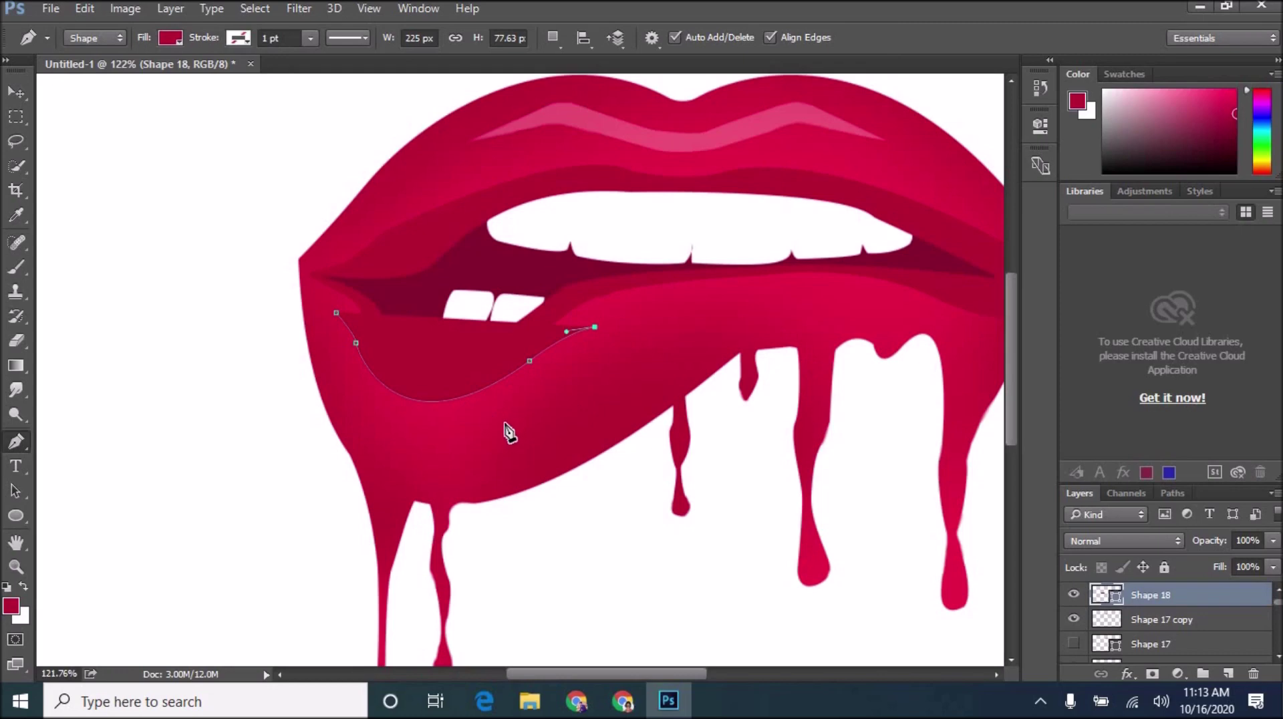
pyautogui.moveTo(507, 423); pyautogui.dragTo(500, 445)
pyautogui.moveTo(345, 351); pyautogui.dragTo(324, 176)
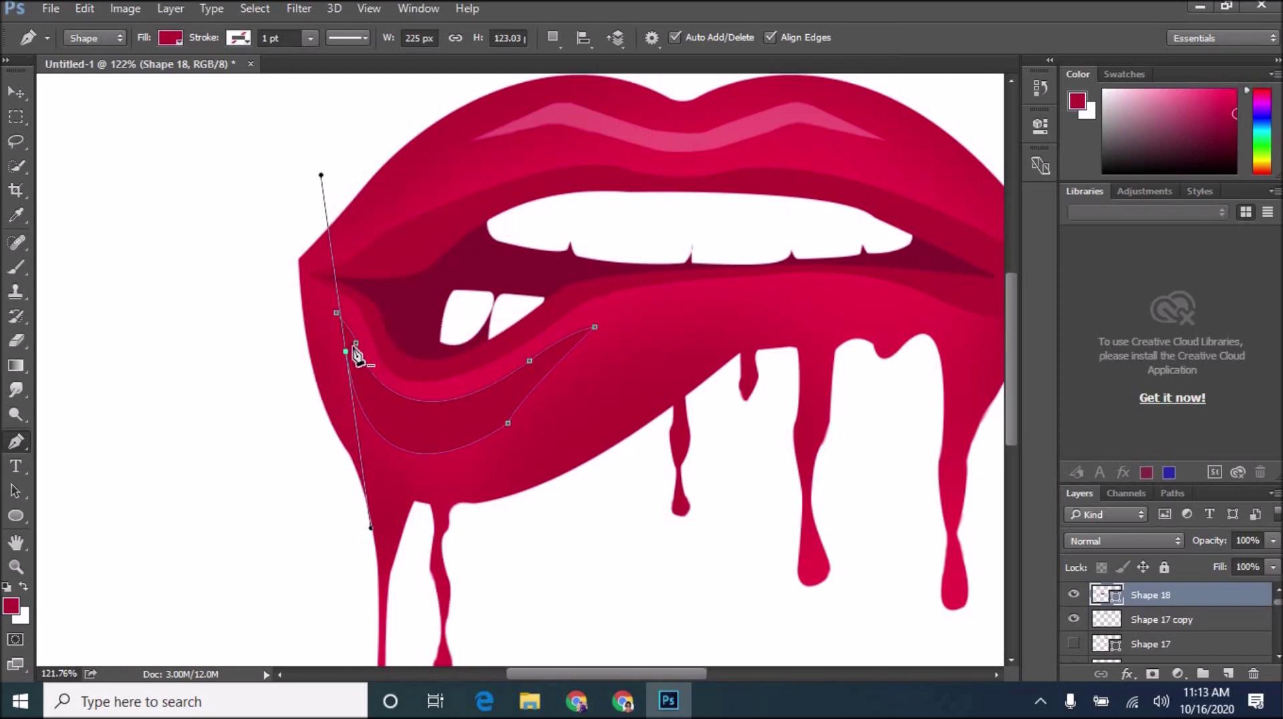
pyautogui.click(336, 312)
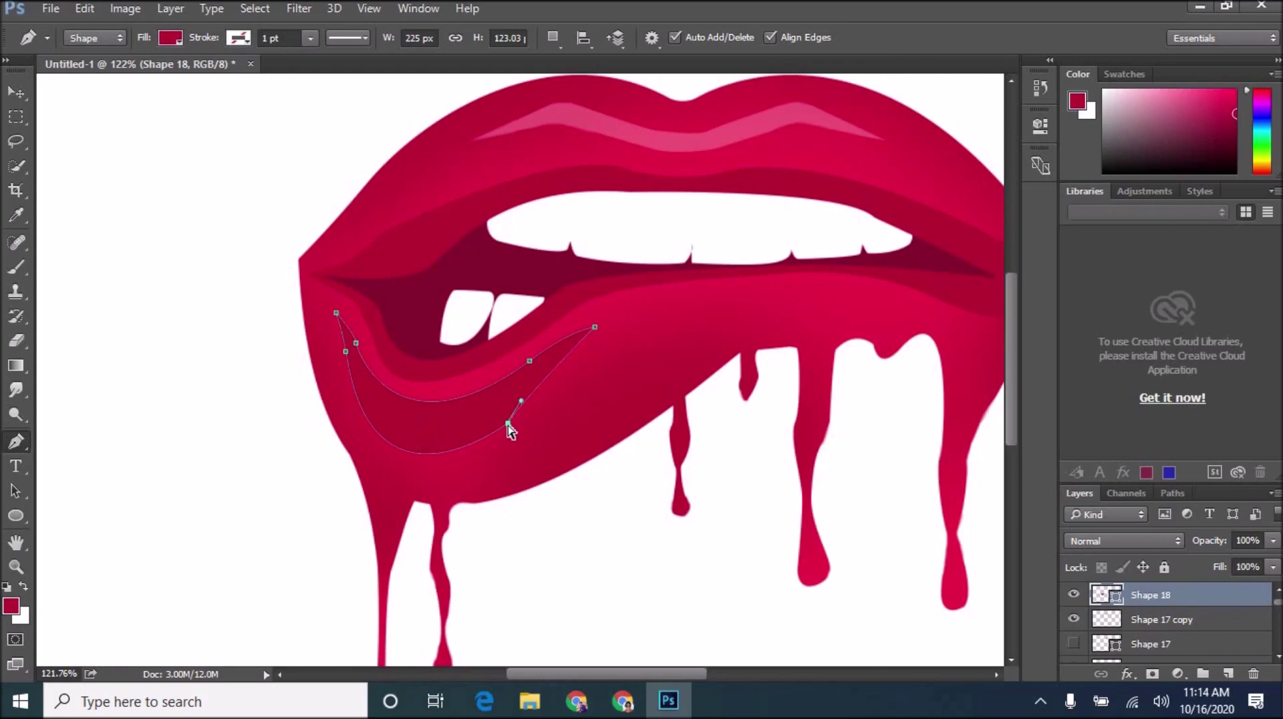
pyautogui.moveTo(509, 427); pyautogui.dragTo(519, 399)
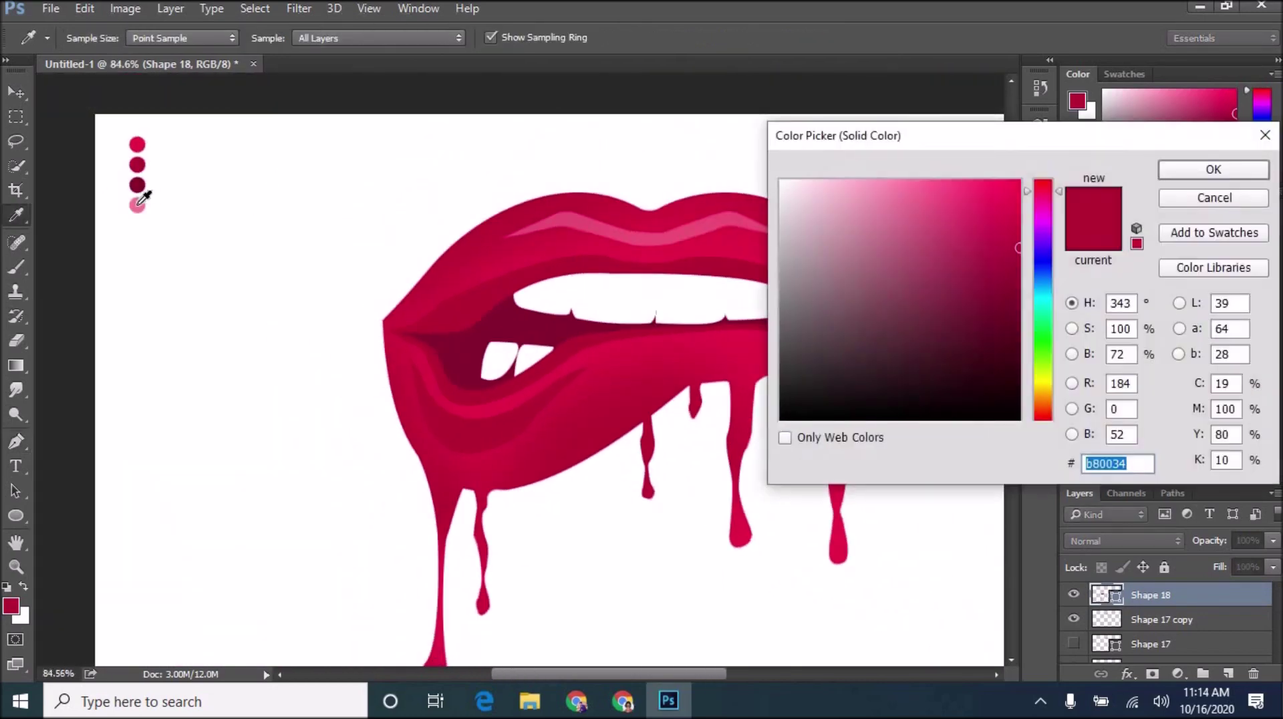
# - Fill the highlight light pink and set its layer opacity to 64%
pyautogui.click(137, 205)
pyautogui.press('Return')
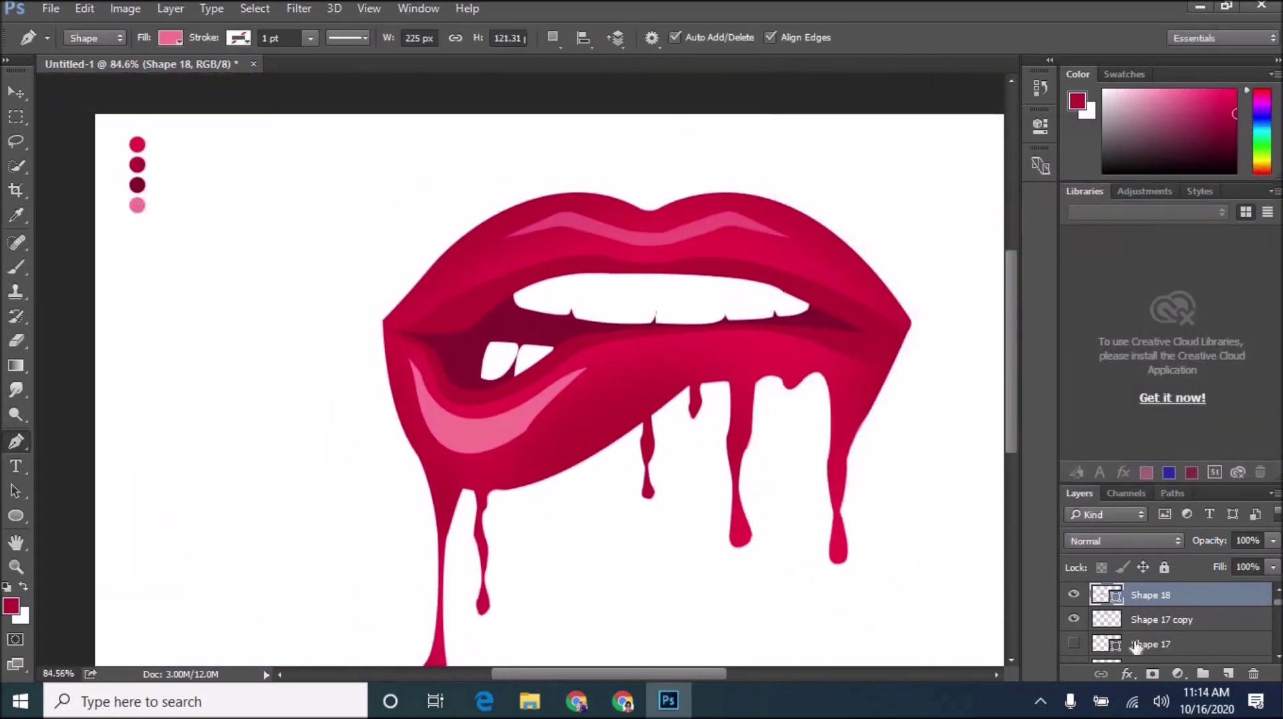
pyautogui.click(1246, 539)
pyautogui.write('64')
# - Select the Shape 17 copy layer, then the Shape 18 highlight layer
pyautogui.click(1162, 619)
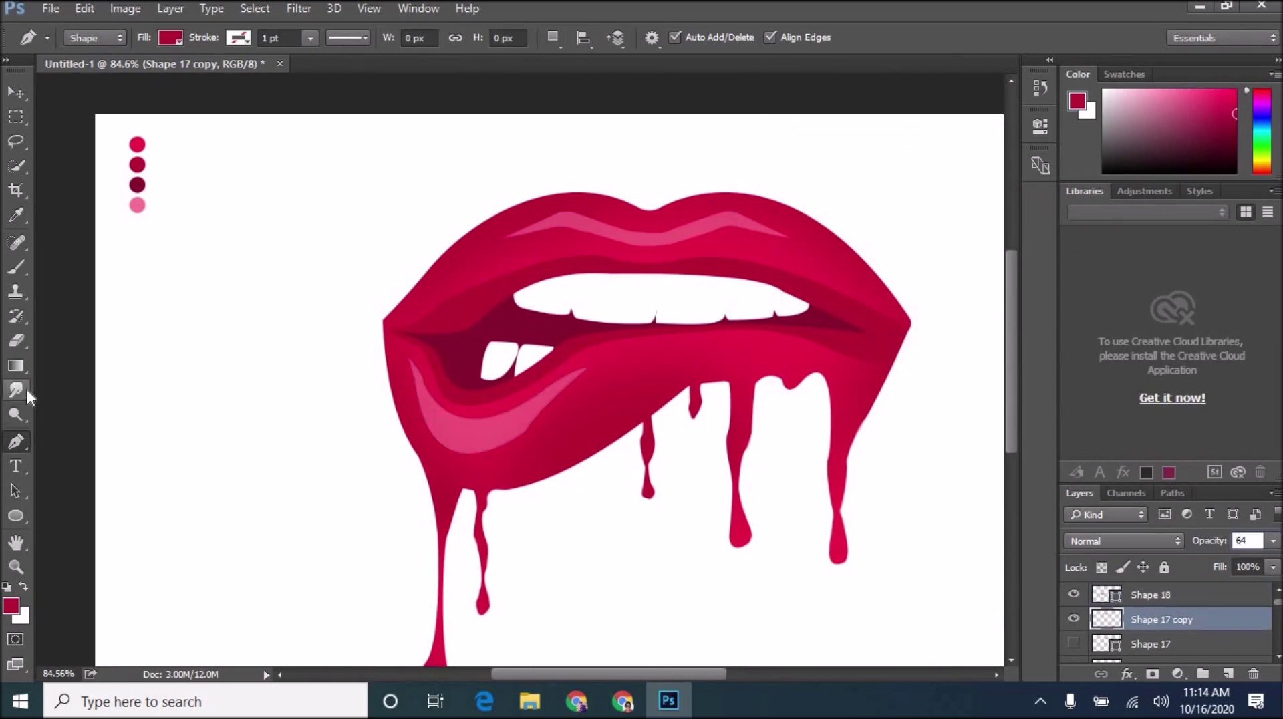
pyautogui.press('r')
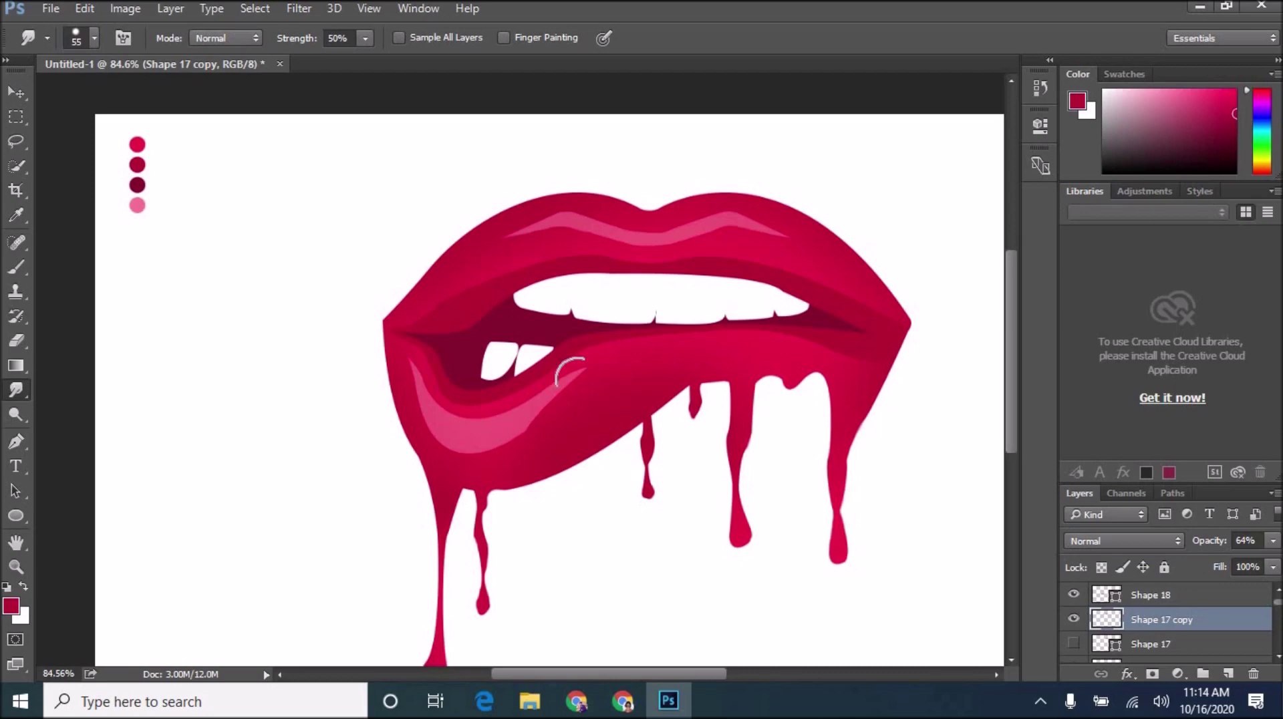
pyautogui.scroll(5, 531, 441)
pyautogui.click(1096, 594)
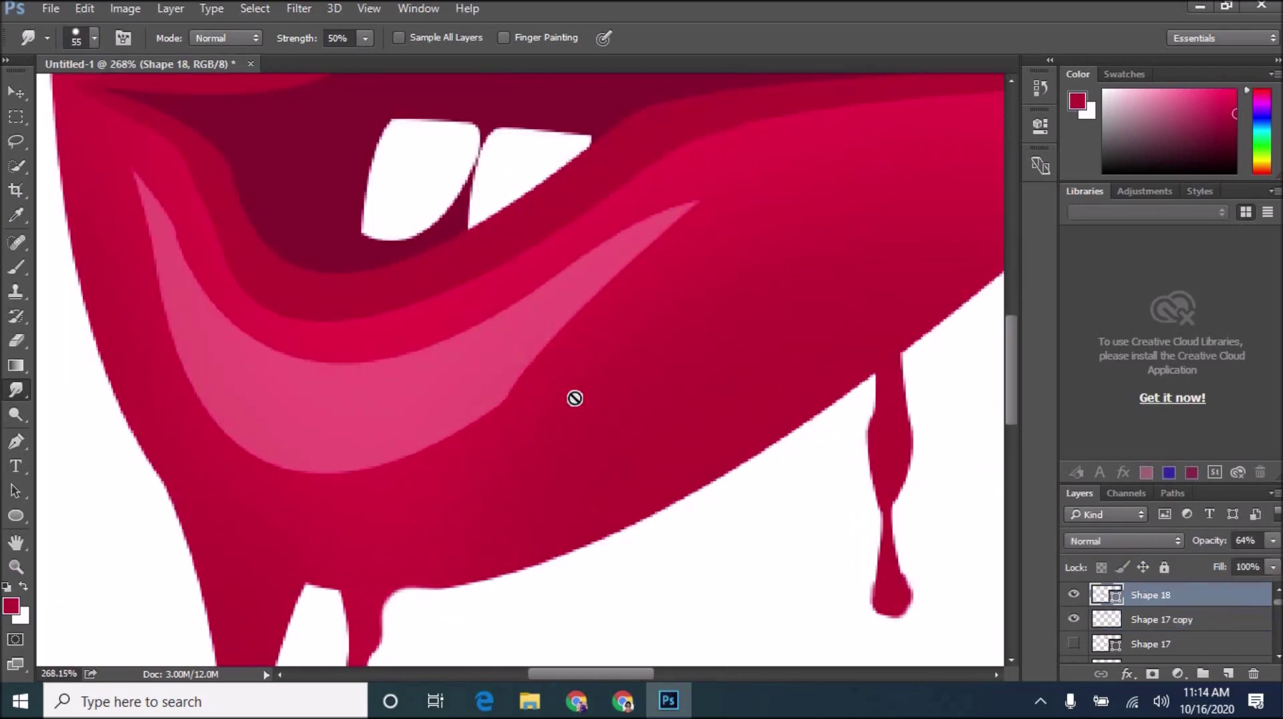
pyautogui.scroll(-5, 573, 409)
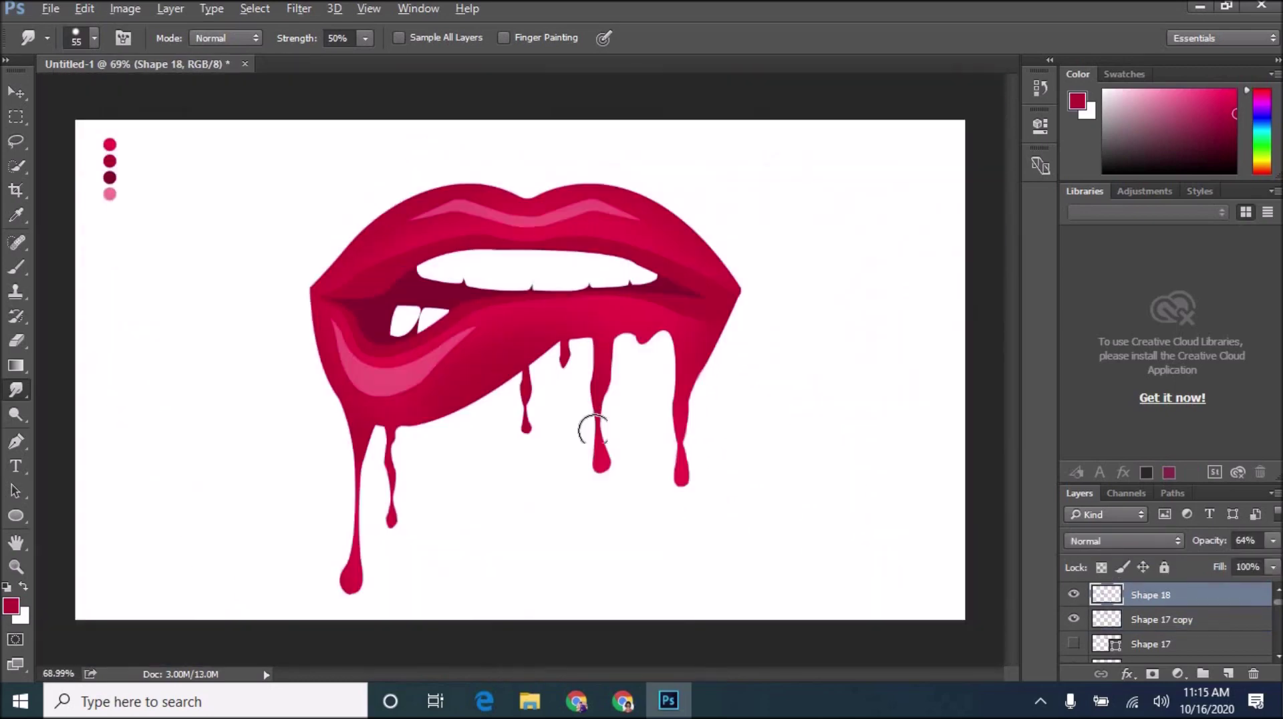
pyautogui.scroll(-1, 587, 430)
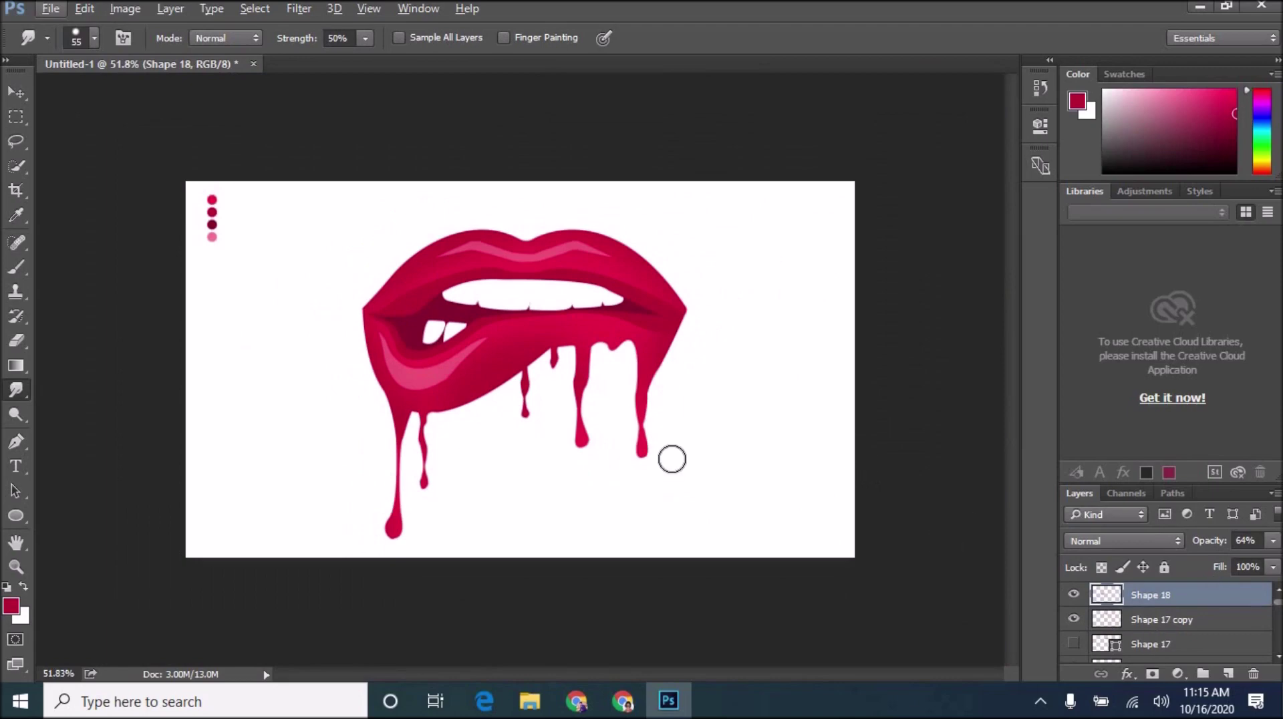
pyautogui.scroll(-10, 1163, 628)
# - Group all lip layers into Group 1, then duplicate it and merge the copy into one layer
pyautogui.click(1149, 650)
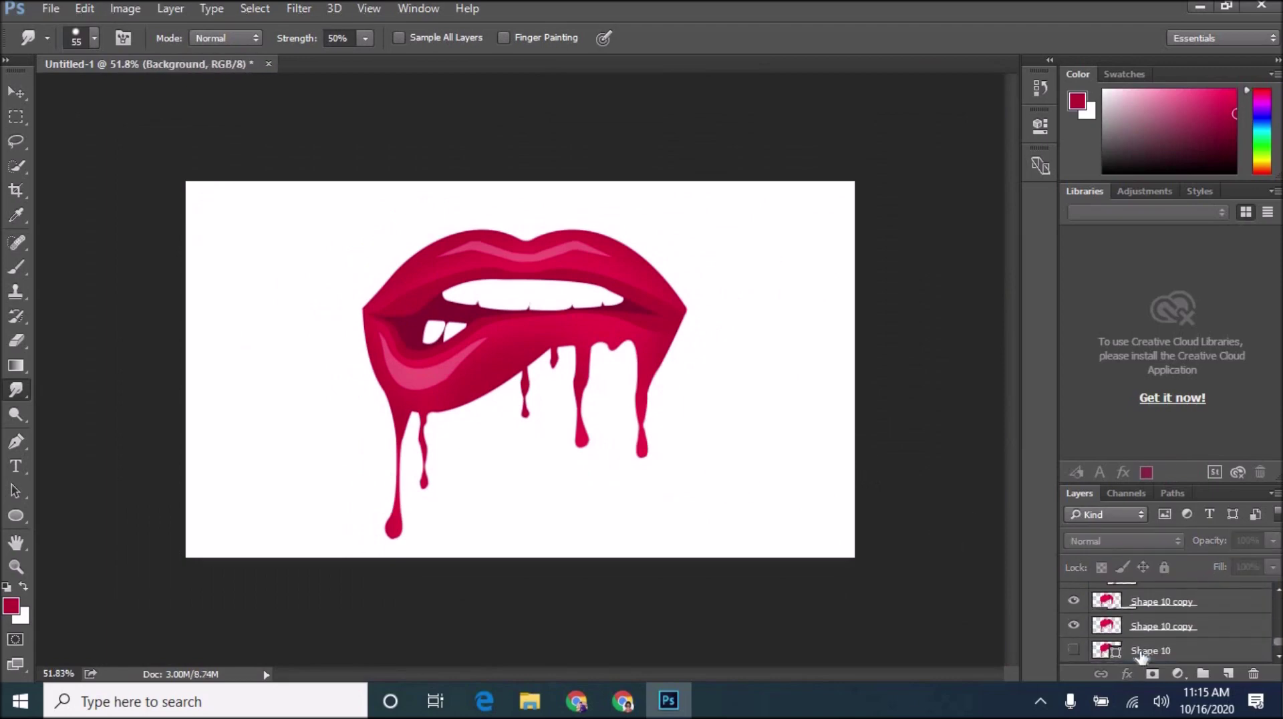
pyautogui.keyDown('shift'); pyautogui.click(1152, 631); pyautogui.keyUp('shift')
pyautogui.scroll(2, 1159, 638)
pyautogui.scroll(1, 1160, 644)
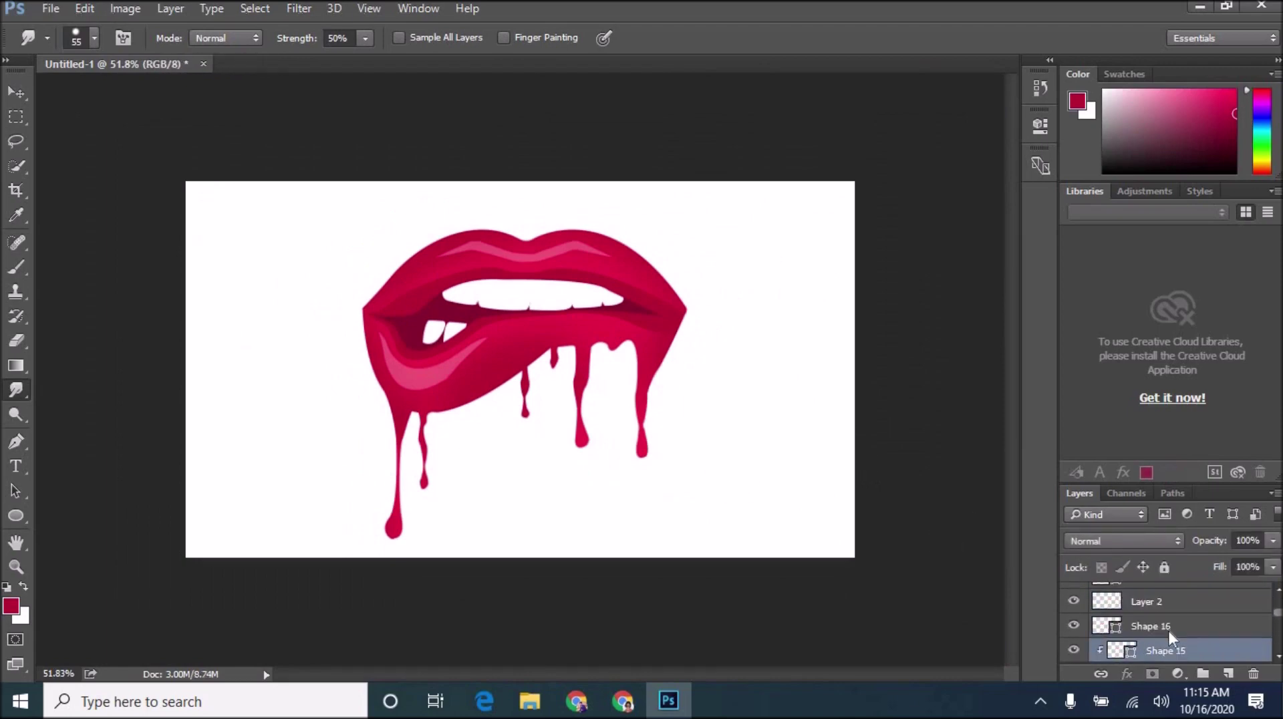
pyautogui.scroll(4, 1166, 631)
pyautogui.keyDown('shift'); pyautogui.click(1162, 595); pyautogui.keyUp('shift')
pyautogui.click(1203, 672)
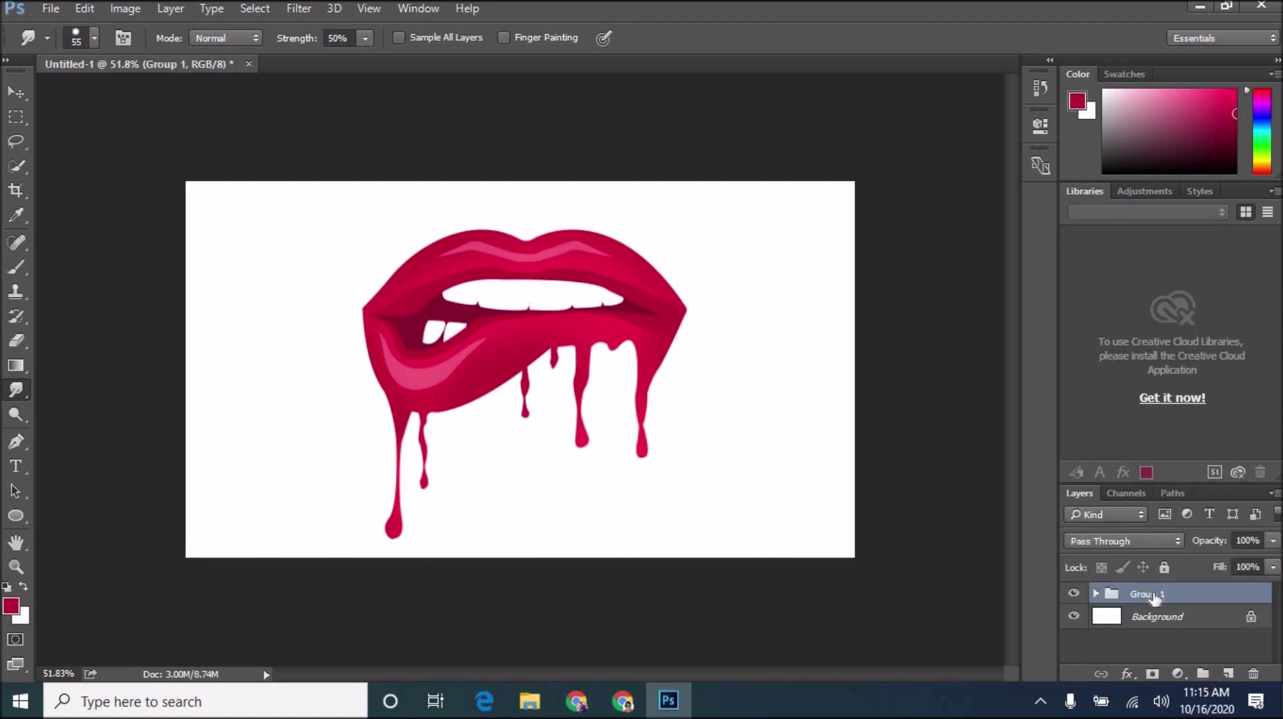
pyautogui.rightClick(1156, 594)
pyautogui.click(996, 129)
pyautogui.press('Return')
pyautogui.hotkey('ctrl', 'e')
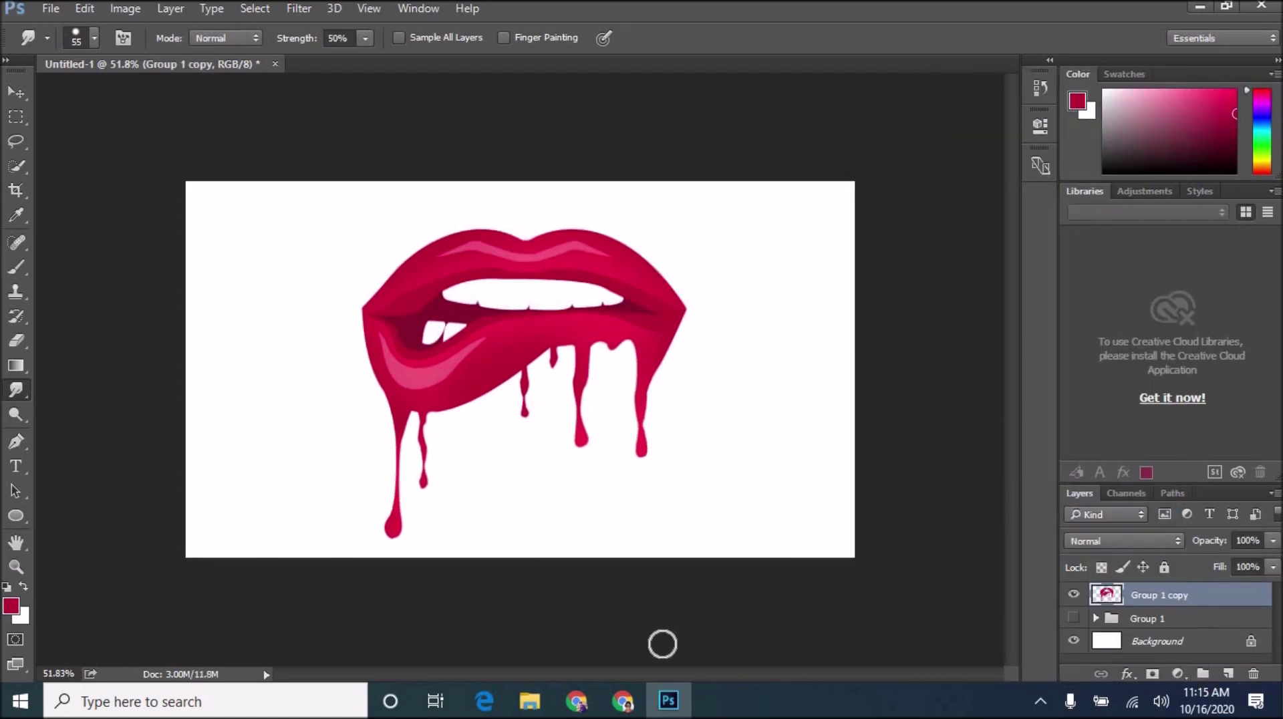
# - Nudge the merged lips slightly and add an empty Layer 3 above Background
pyautogui.press('v')
pyautogui.moveTo(644, 346); pyautogui.dragTo(640, 350)
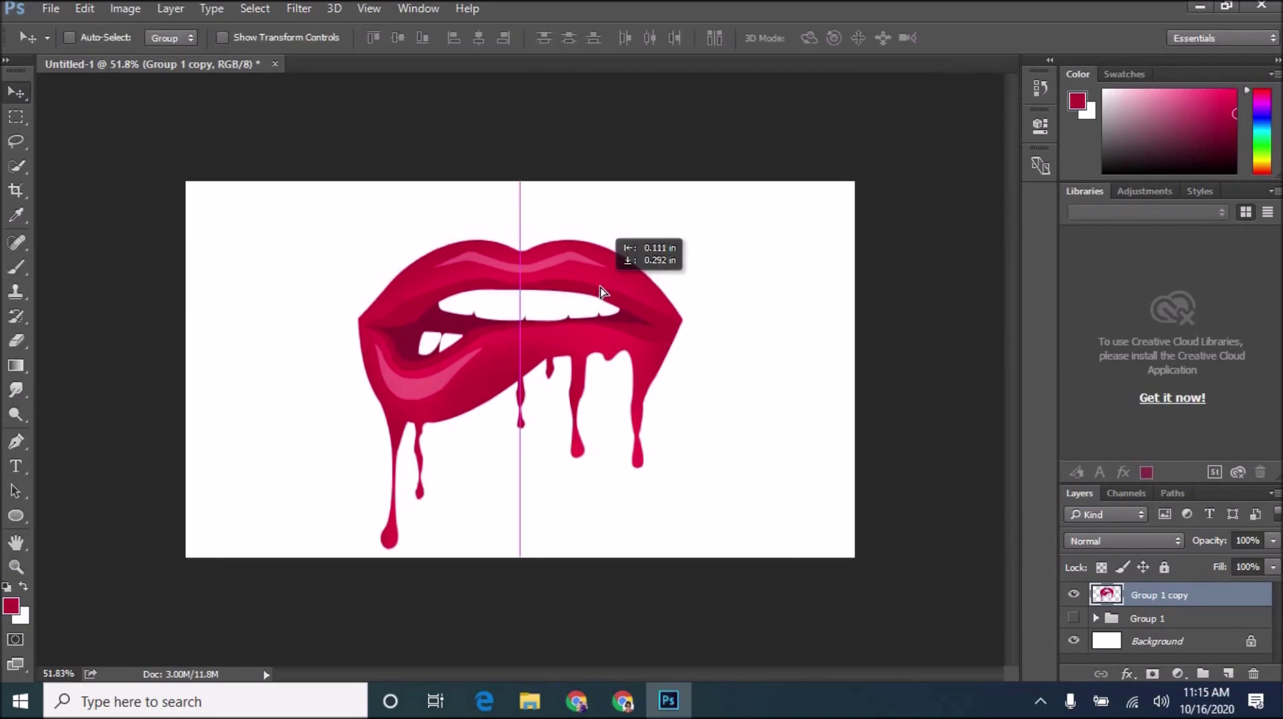
pyautogui.click(1196, 652)
pyautogui.hotkey('ctrl', 'shift', 'alt', 'n')
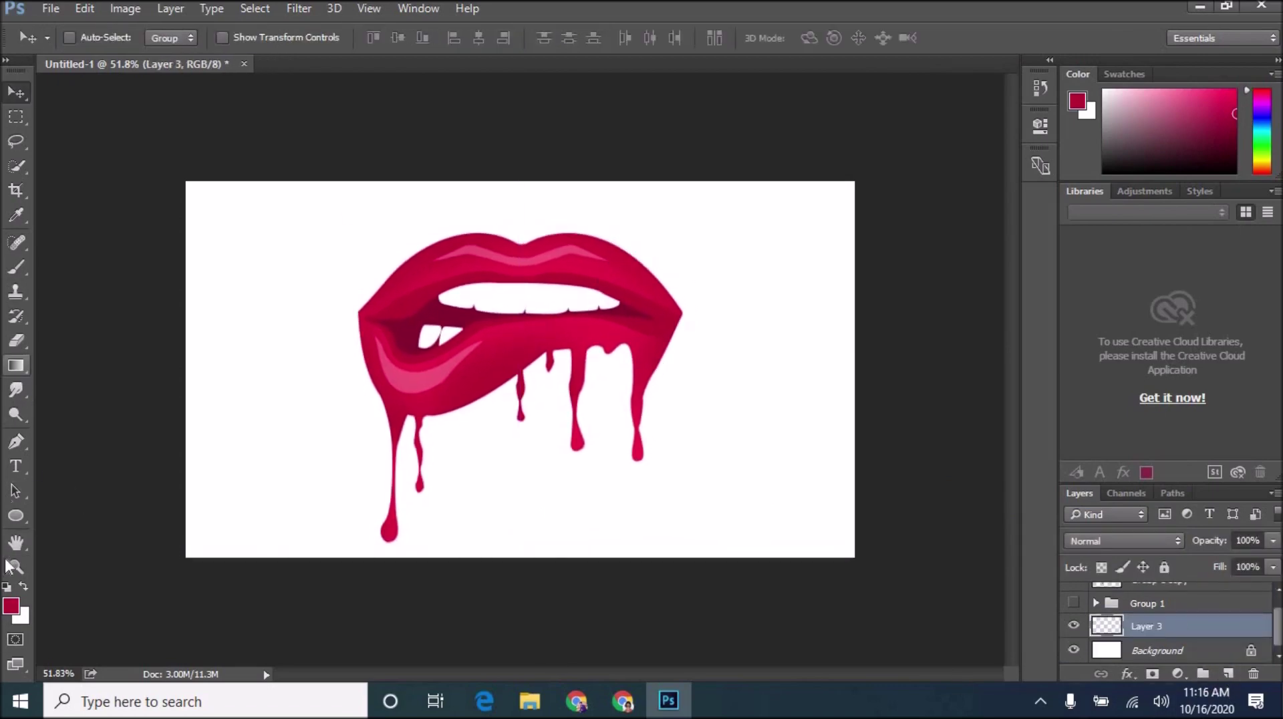
# - Sample a pink from the lips and drag a top-to-bottom pink-to-white gradient on Layer 3
pyautogui.click(10, 605)
pyautogui.click(447, 392)
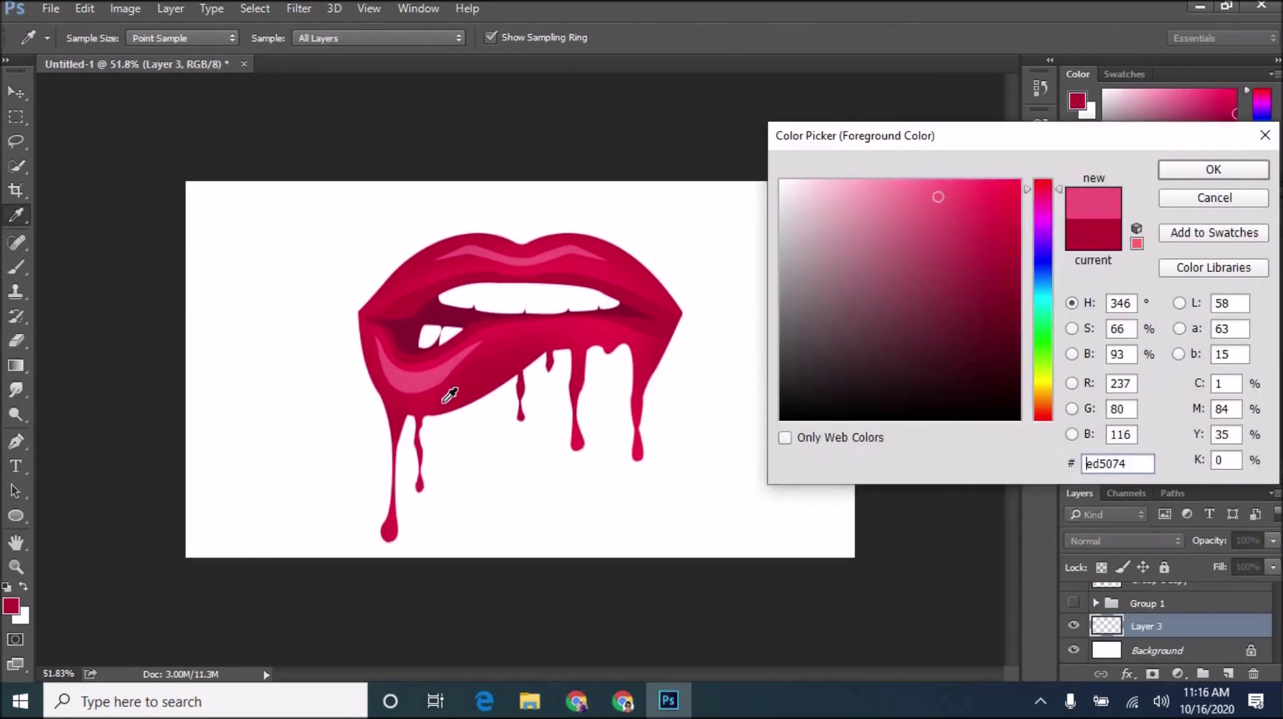
pyautogui.click(1206, 173)
pyautogui.press('g')
pyautogui.moveTo(502, 210); pyautogui.dragTo(506, 581)
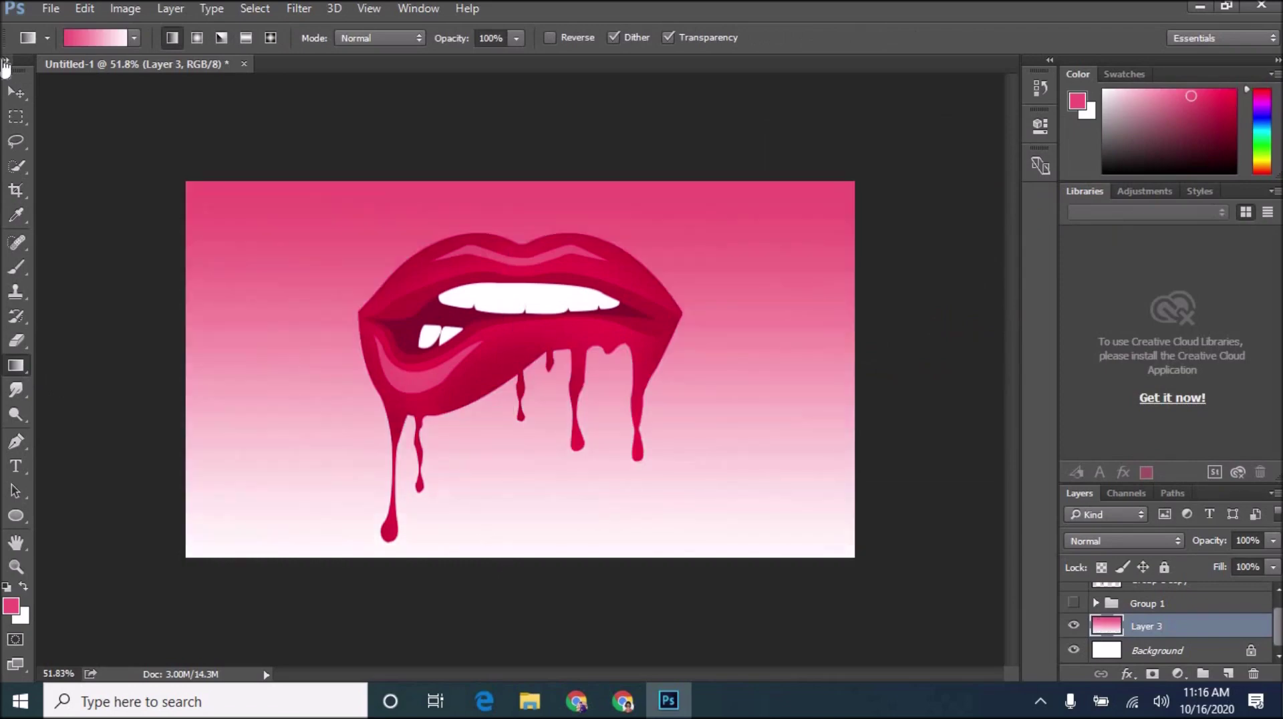
pyautogui.click(16, 92)
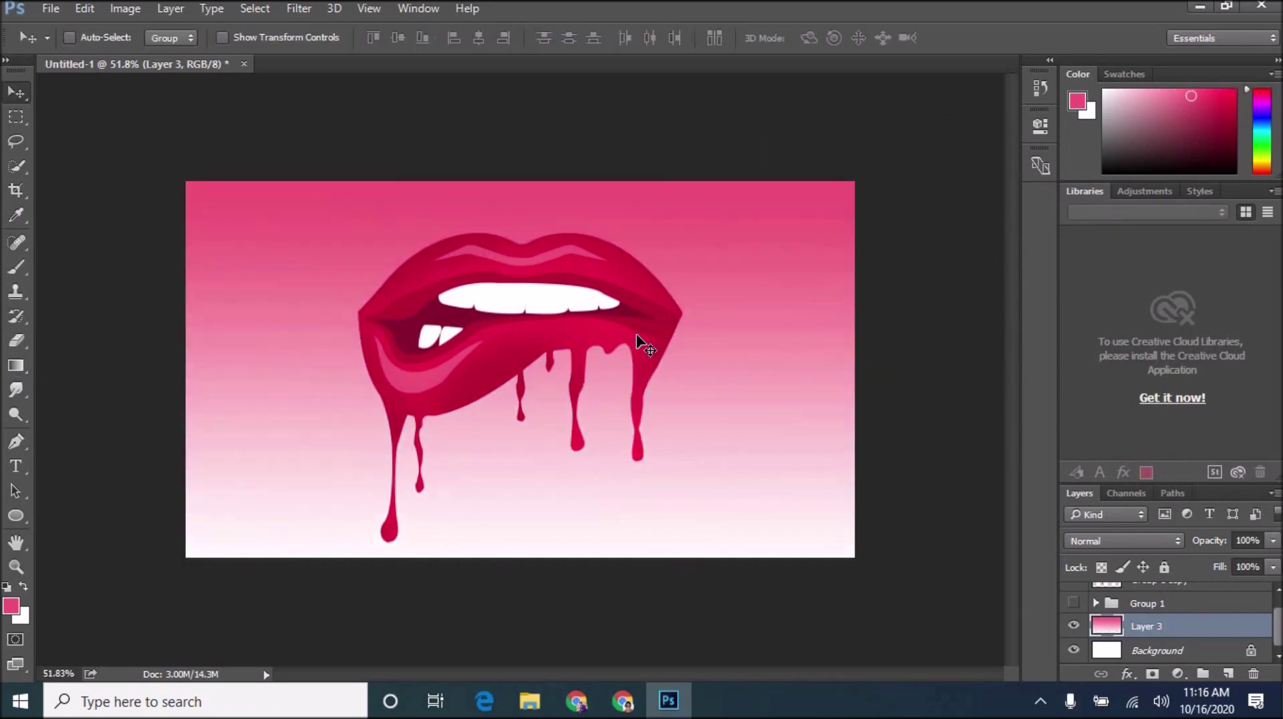